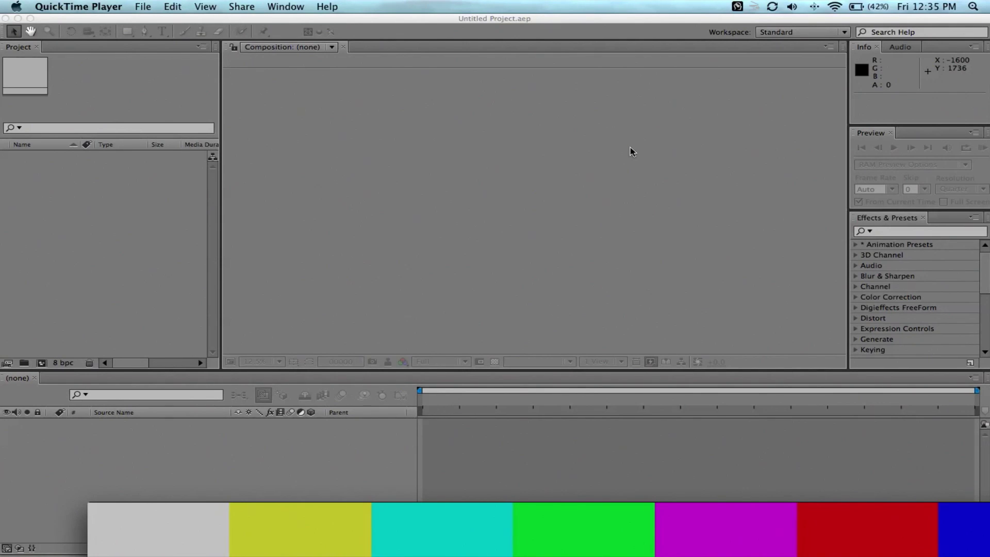
mouse_move(540, 519)
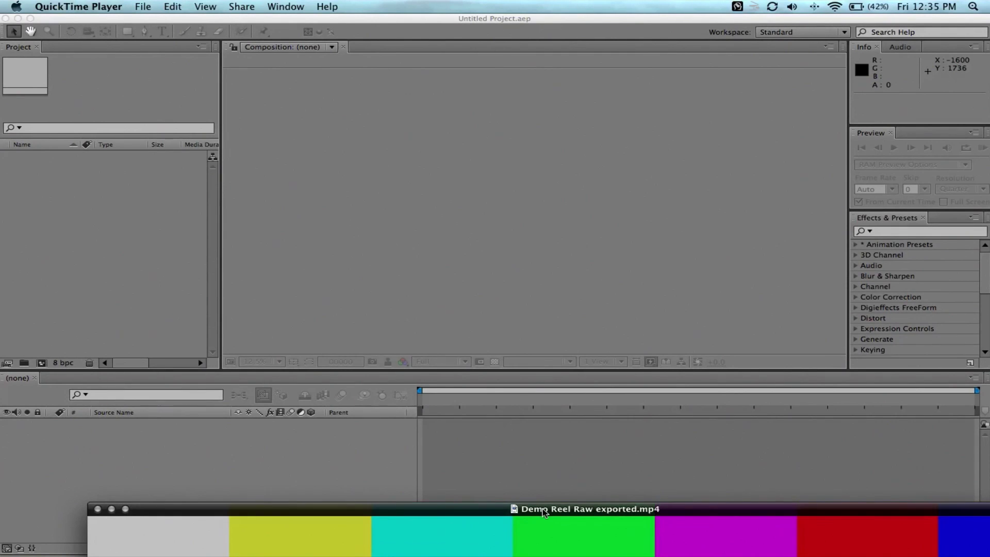
drag(543, 511, 456, 84)
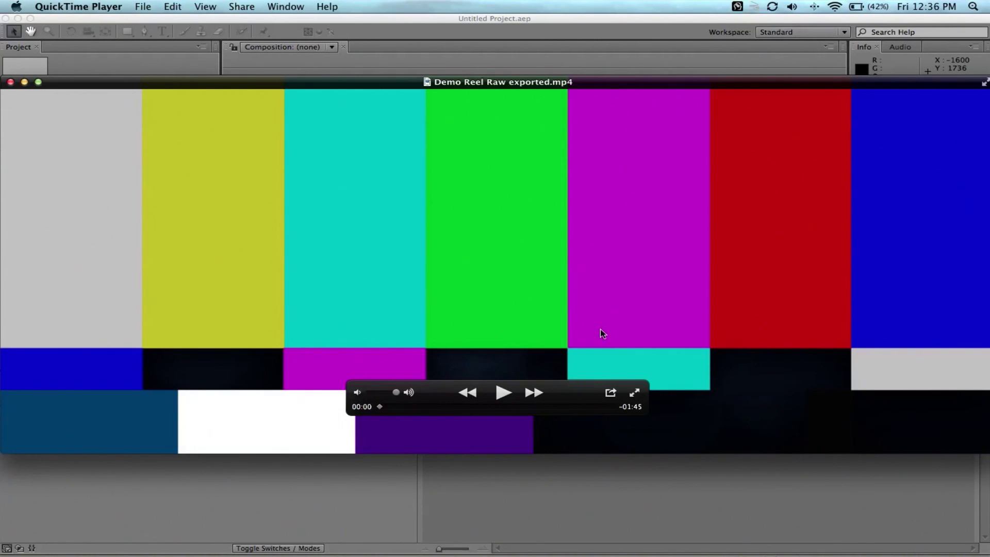
drag(380, 407, 394, 408)
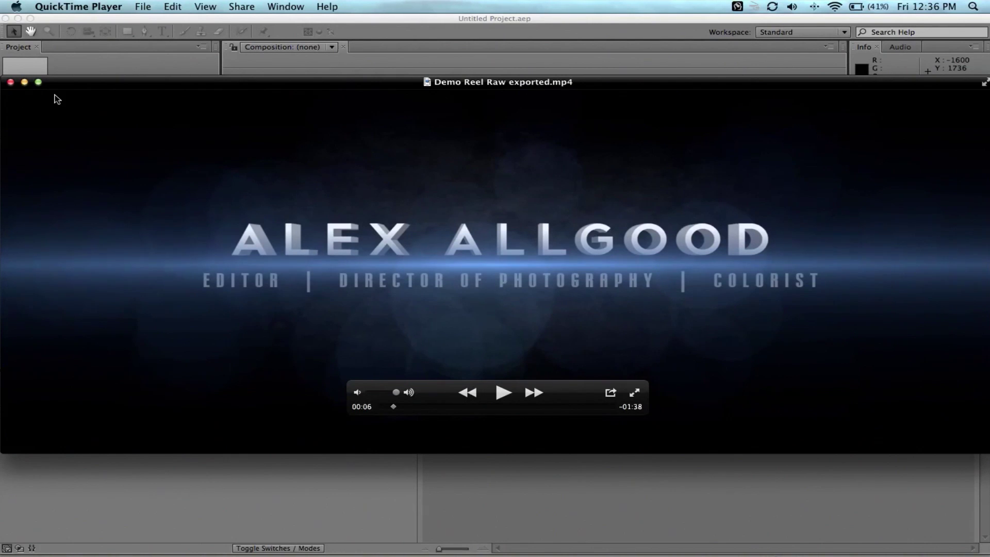
click(11, 82)
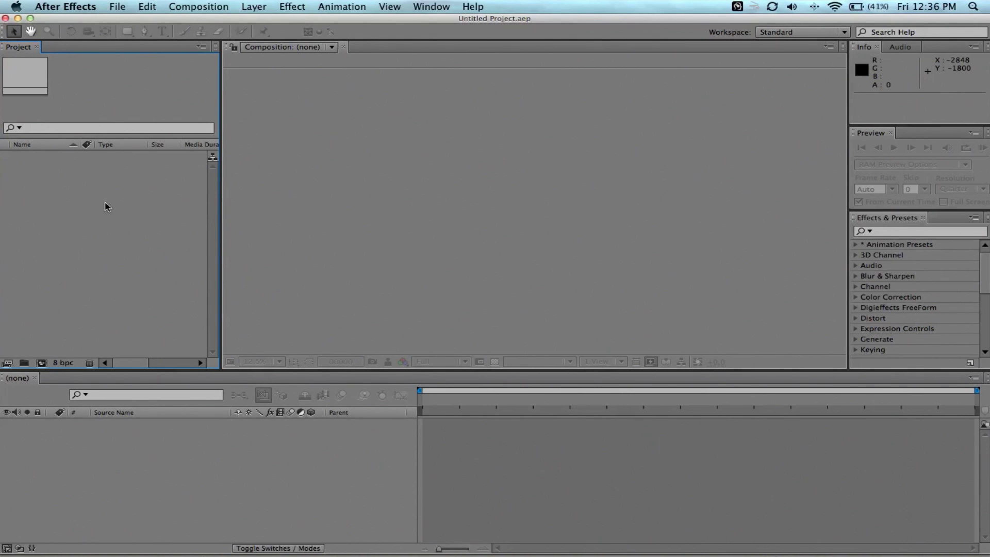
Create Comp 1 using the HDTV 1080 29.97 preset at 1920×1080.
click(118, 6)
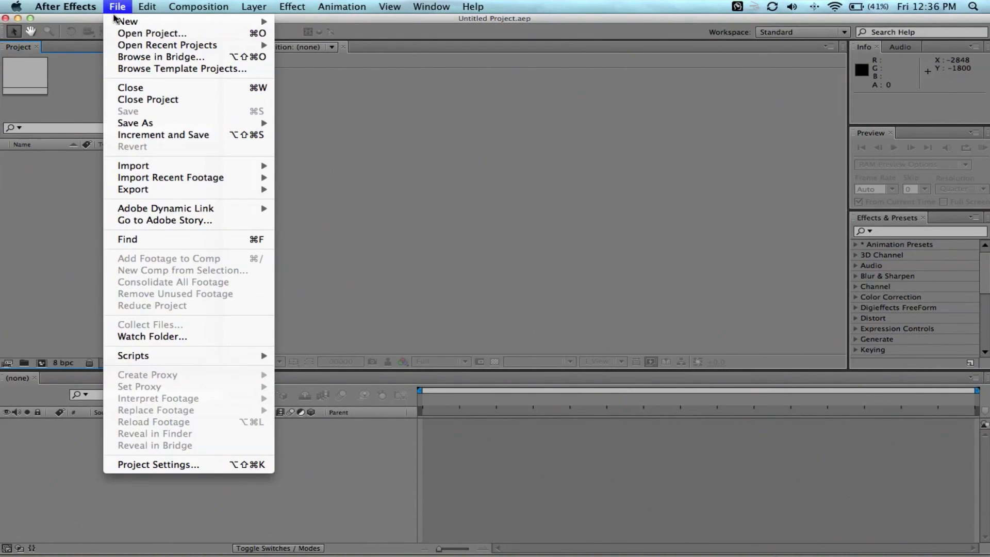
mouse_move(147, 7)
mouse_move(204, 5)
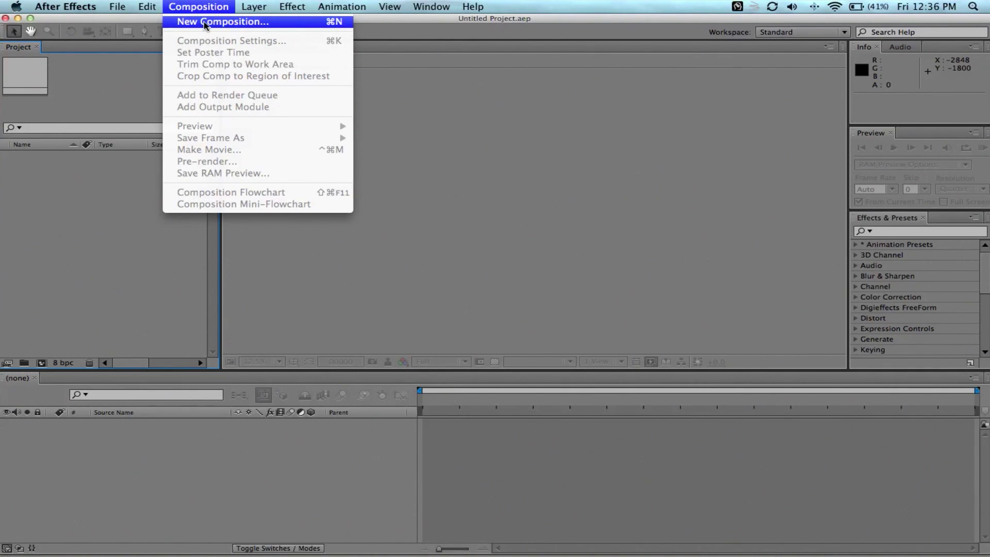
click(204, 22)
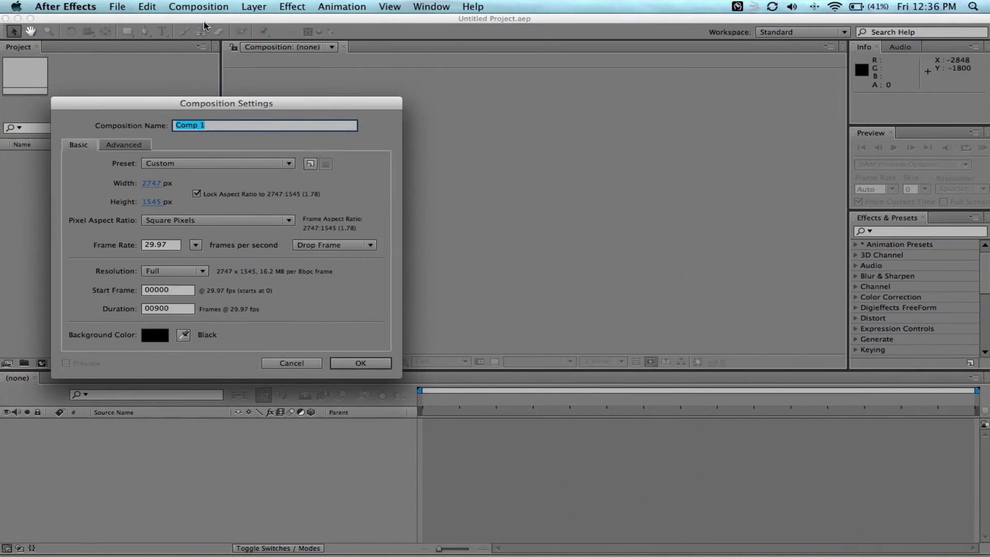
click(196, 164)
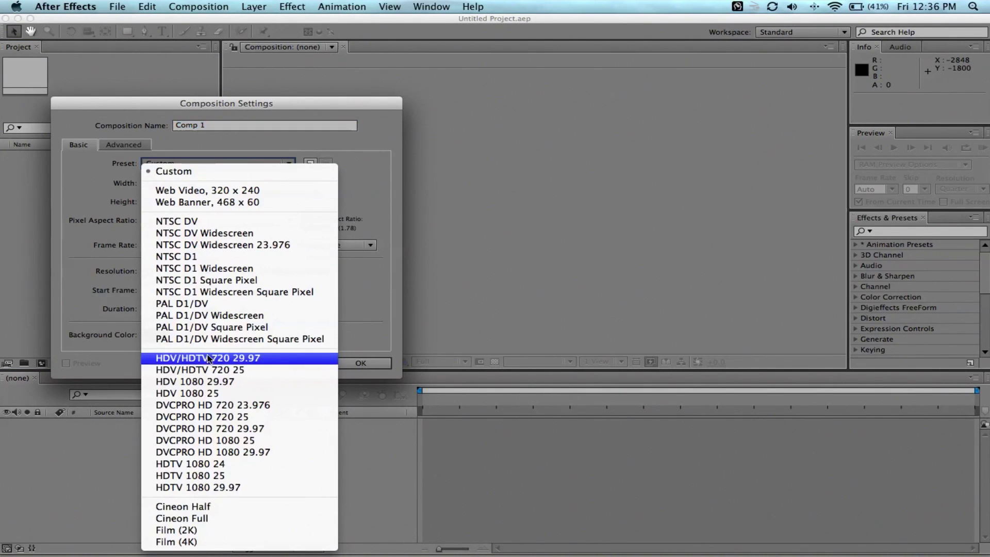
click(216, 488)
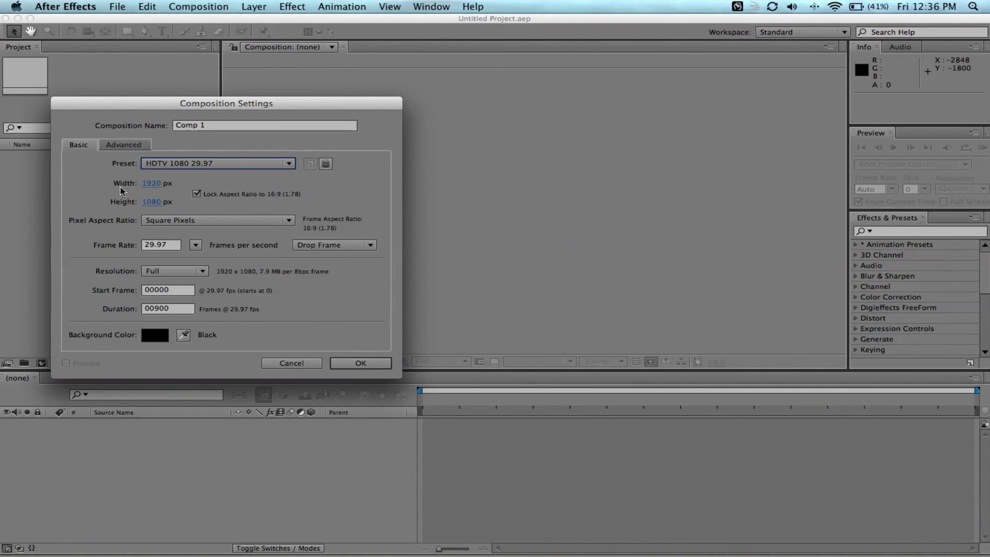
click(372, 364)
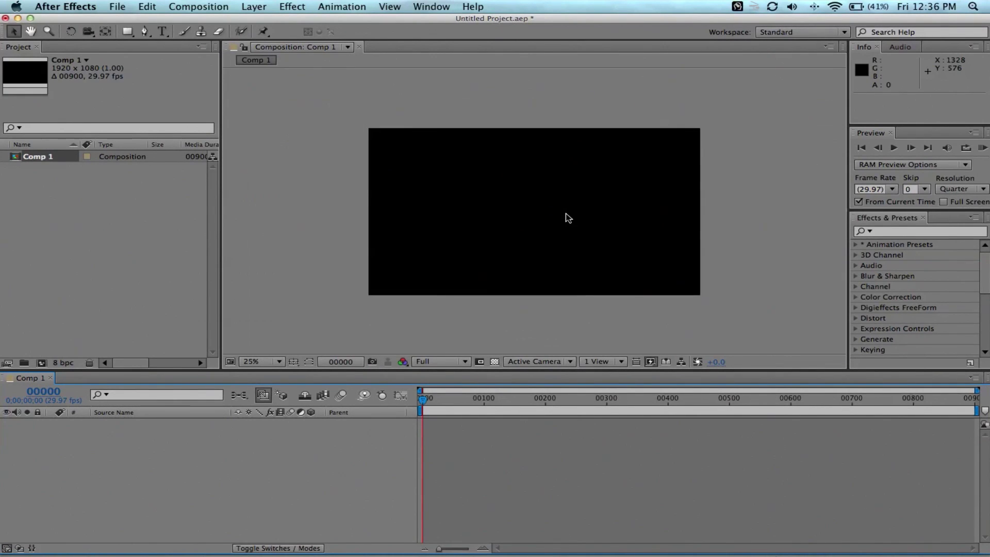
Add a full-size solid layer, Dark Blue Solid 1, to the comp.
click(254, 6)
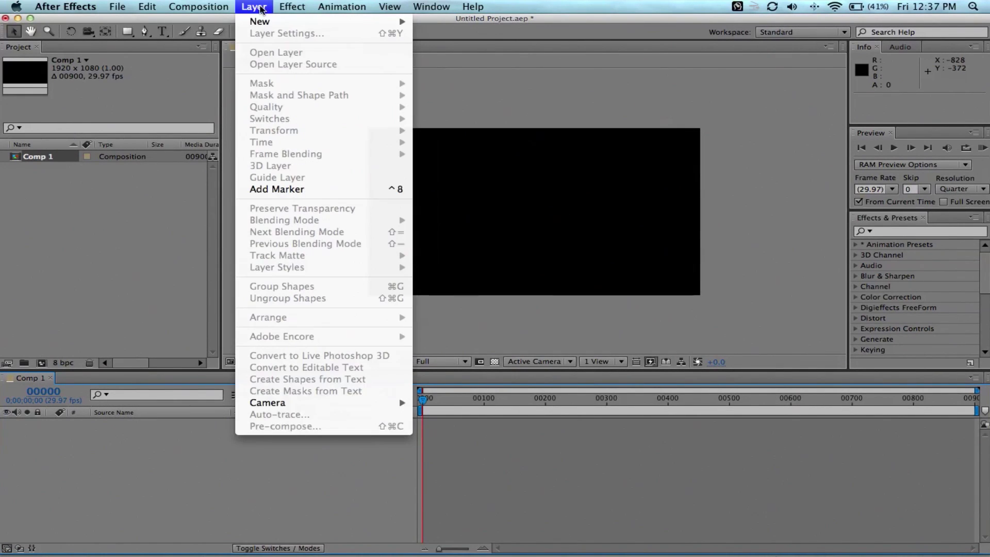
mouse_move(261, 21)
click(441, 37)
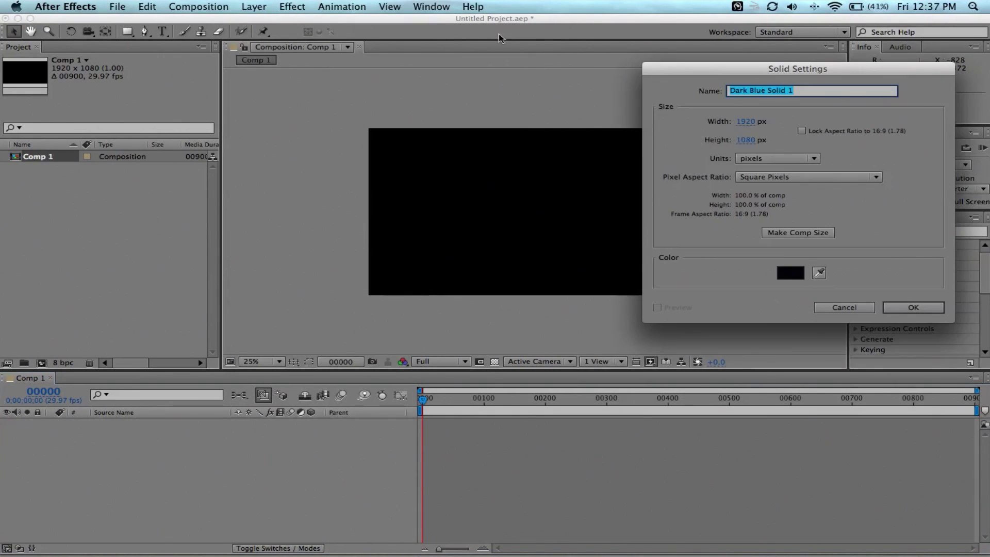
click(784, 274)
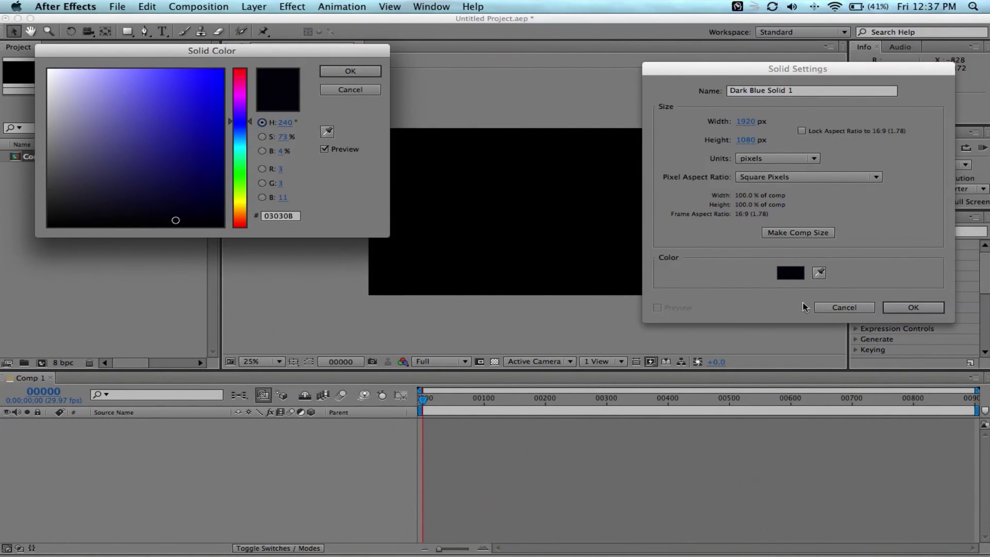
click(344, 89)
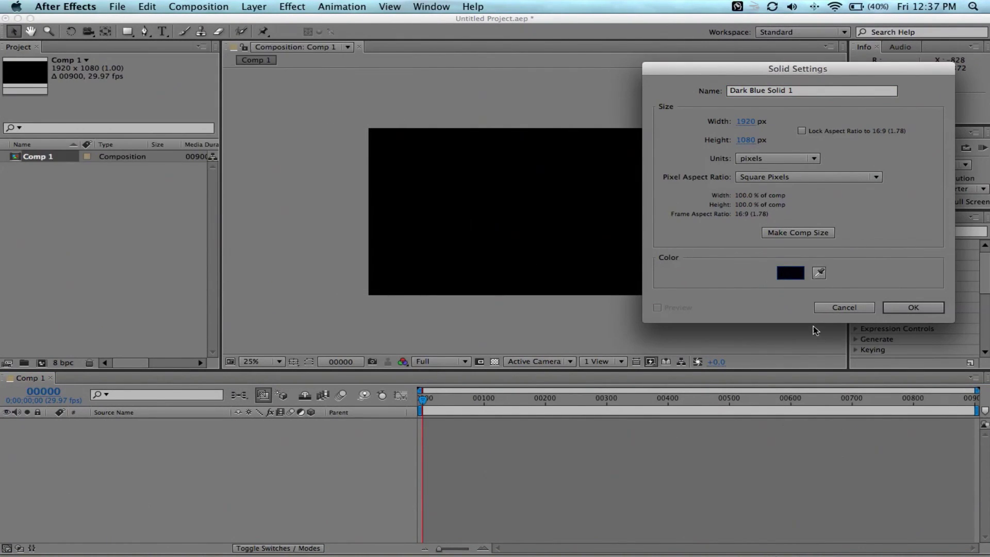
click(912, 308)
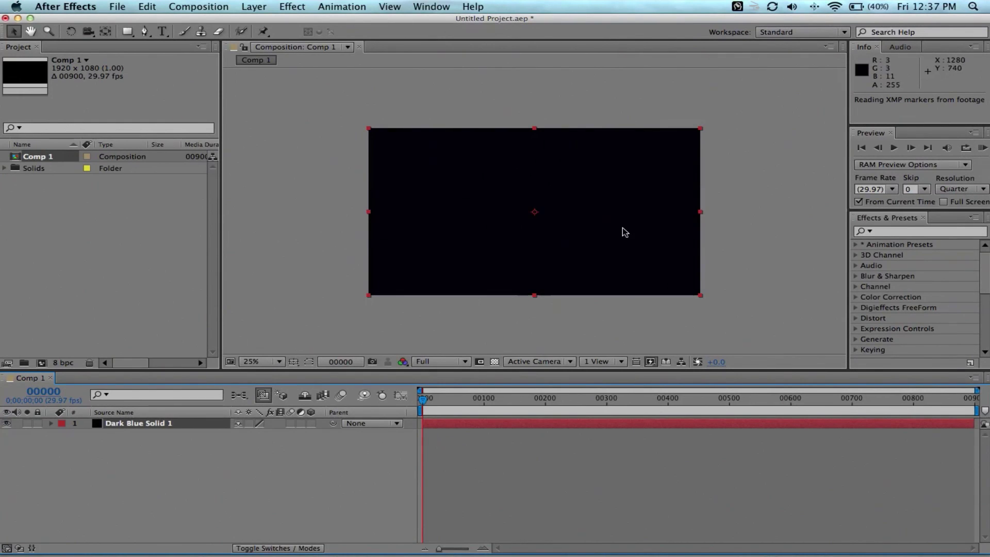
Apply the Ramp effect to the solid as a Radial Ramp starting at the comp centre.
click(932, 233)
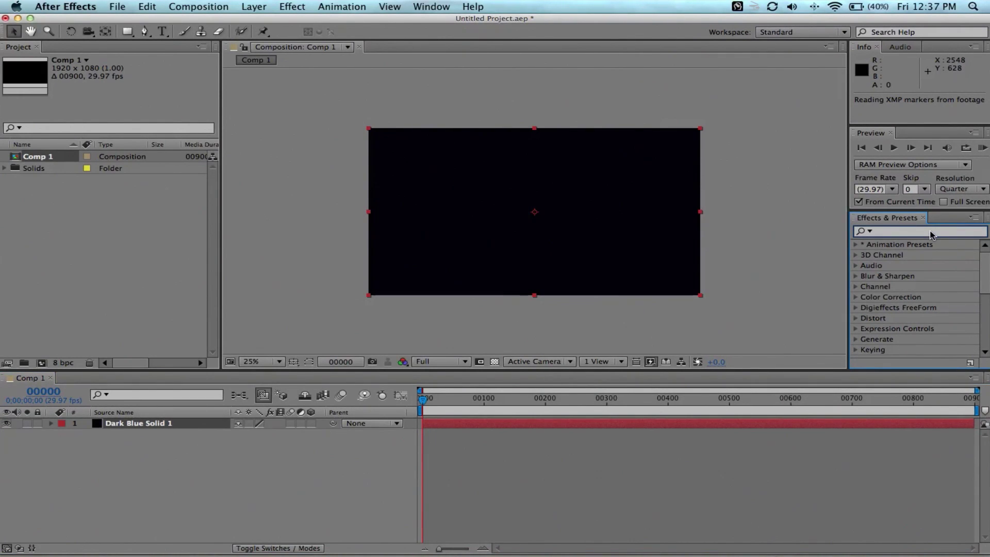
text(ramp)
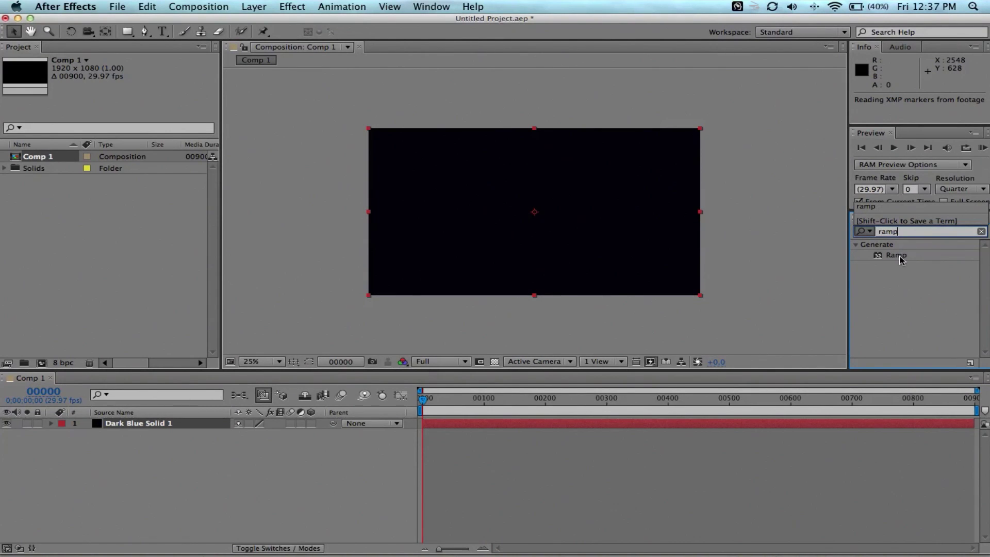
drag(898, 256, 131, 424)
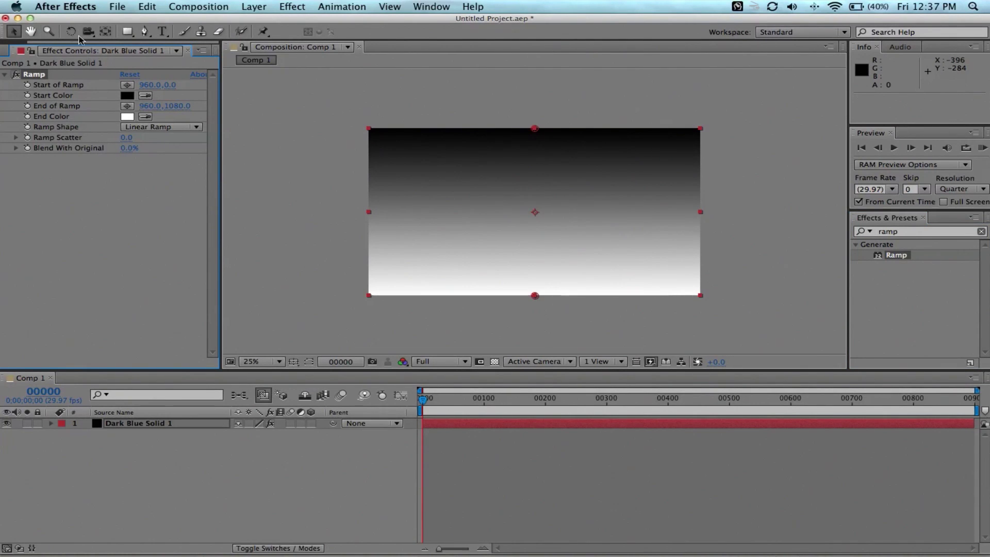
click(195, 126)
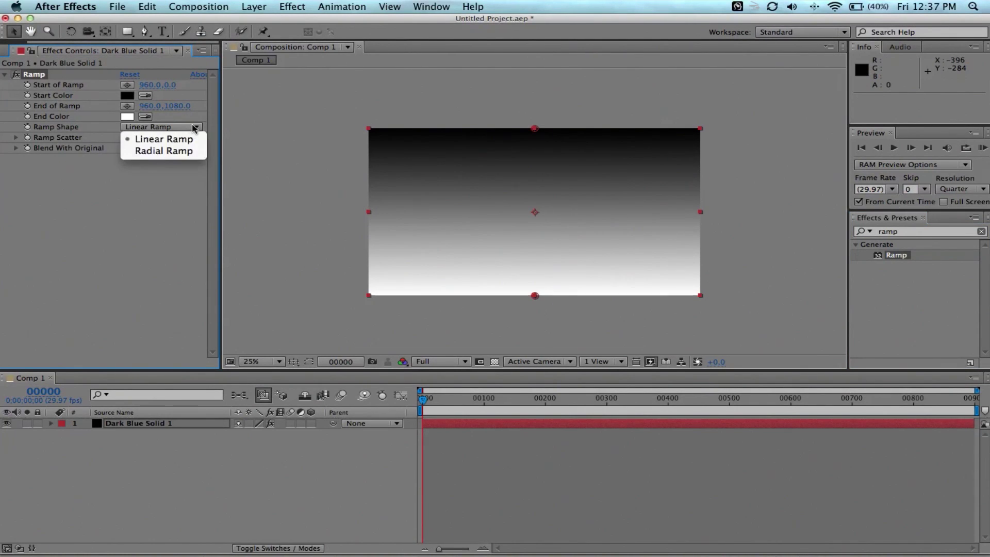
click(159, 152)
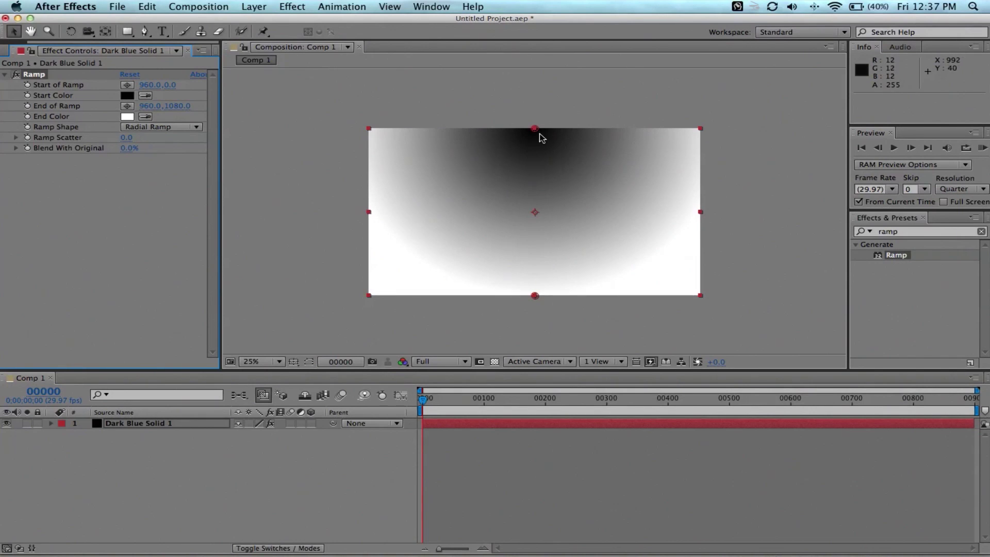
drag(538, 128, 537, 213)
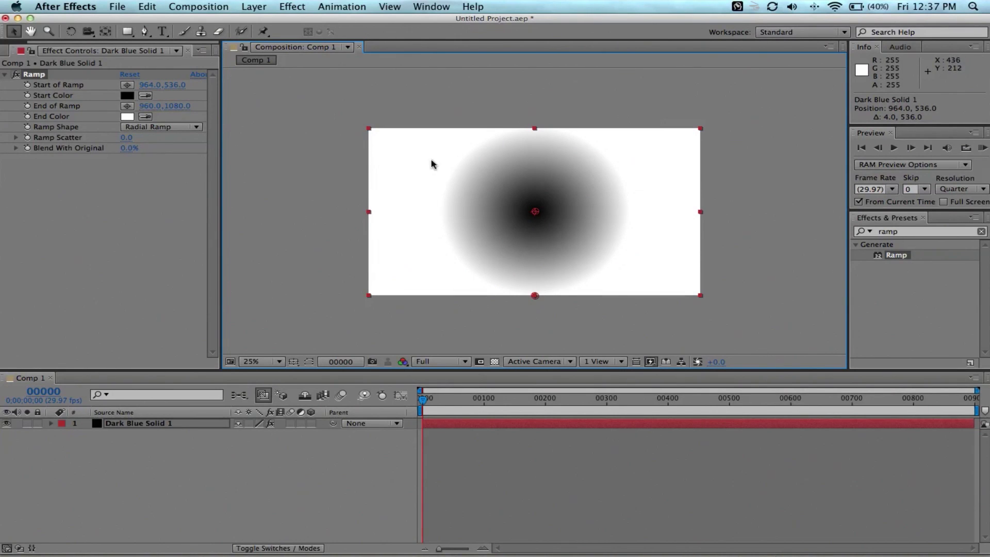
Set the ramp's end colour to black and its start colour to blue.
click(128, 116)
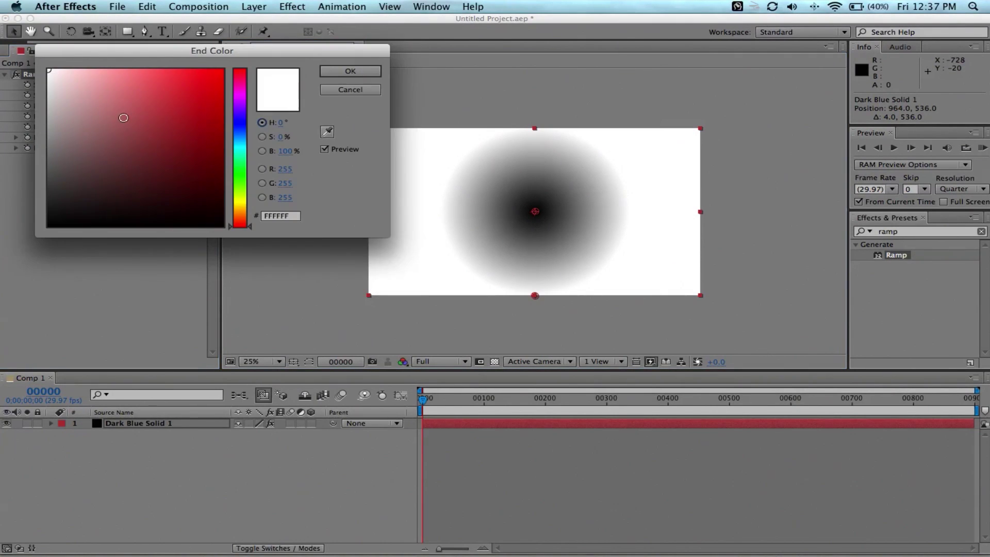
drag(124, 117, 30, 255)
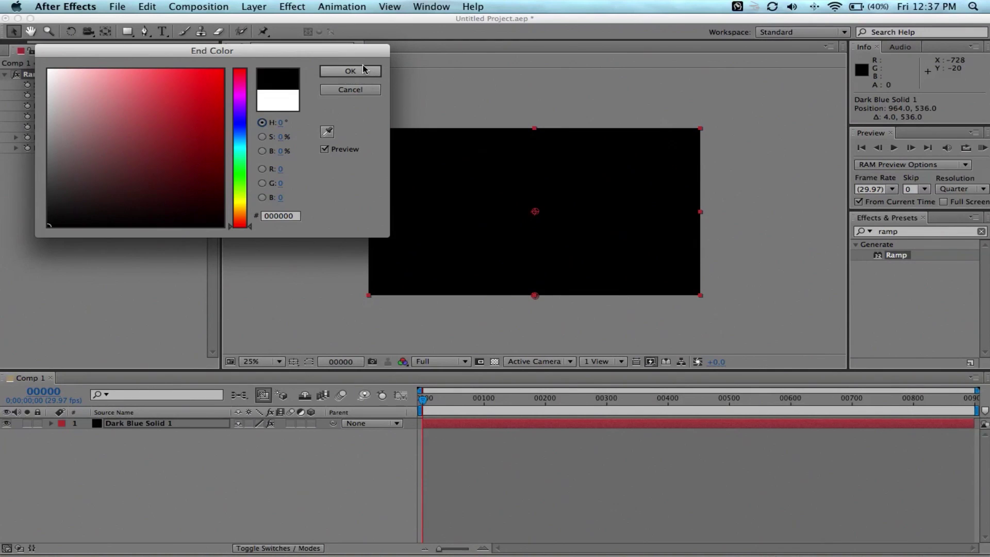
click(350, 71)
click(127, 96)
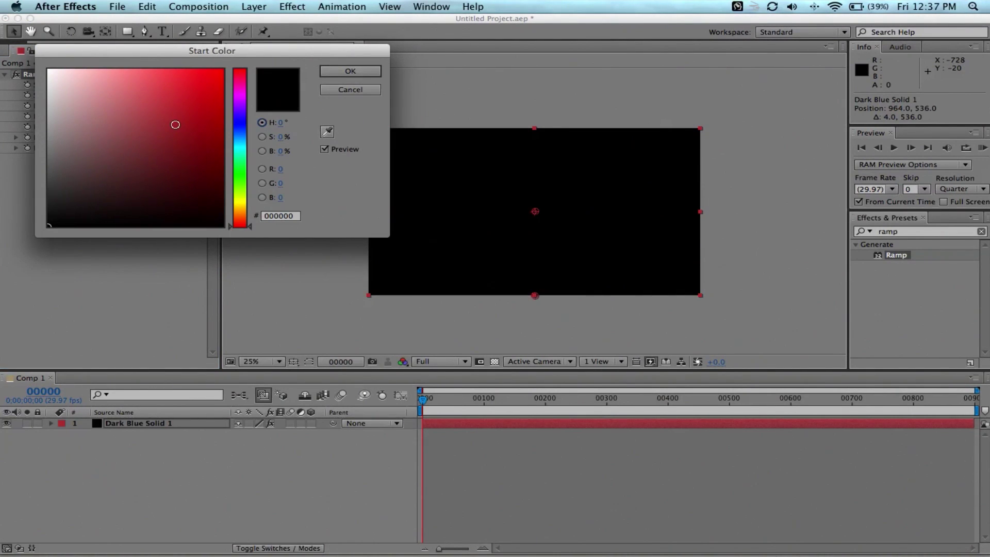
mouse_move(240, 133)
mouse_down()
mouse_move(223, 160)
mouse_move(224, 150)
mouse_move(235, 172)
mouse_up()
click(354, 72)
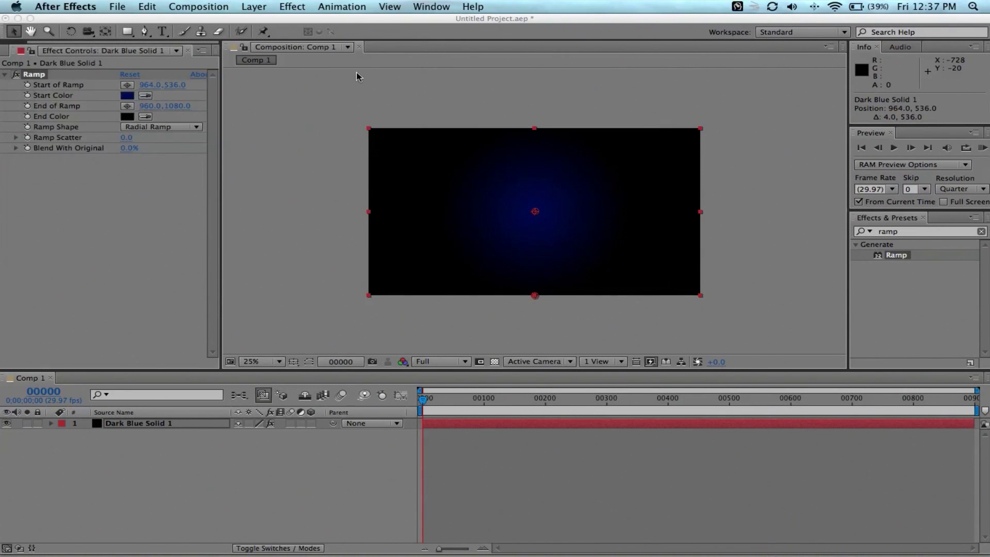
Stretch the ramp's end point below the comp and darken the blue start colour.
drag(538, 304, 543, 433)
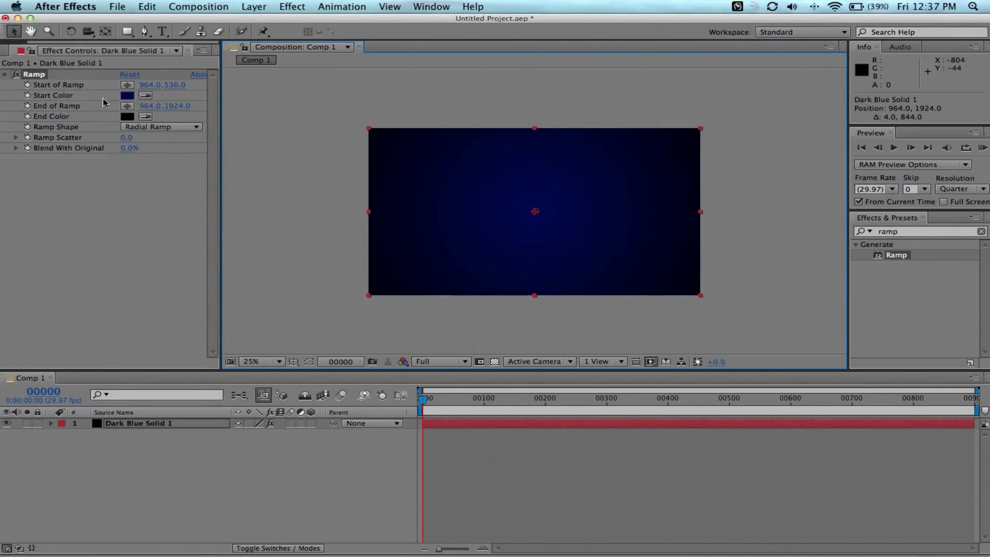
click(127, 95)
drag(223, 189, 222, 189)
click(350, 71)
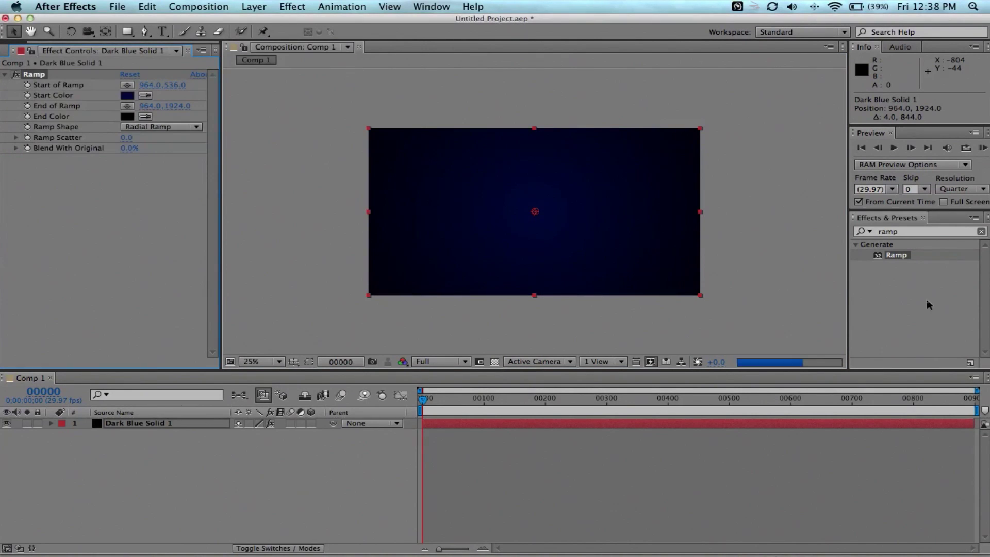
click(644, 309)
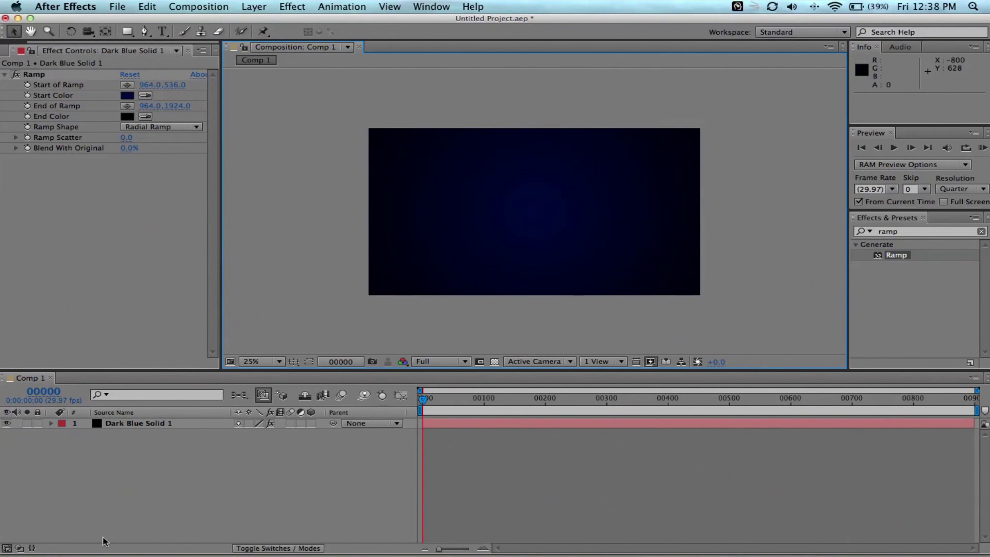
click(77, 480)
click(260, 6)
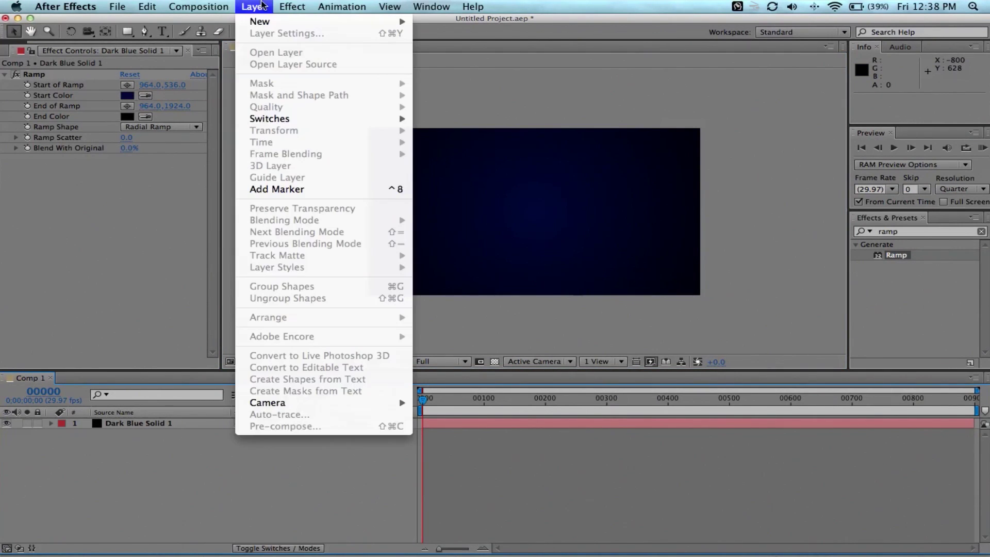
click(110, 215)
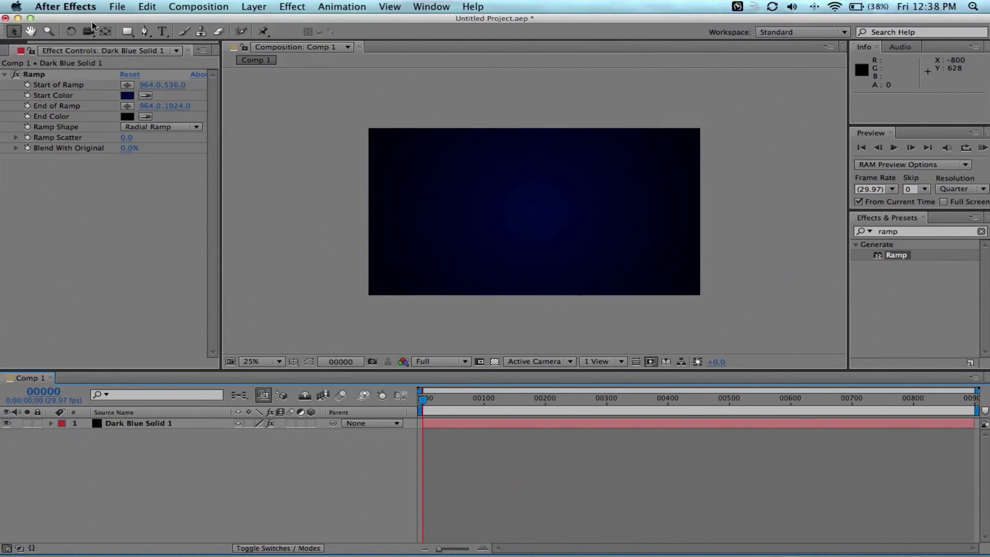
click(155, 31)
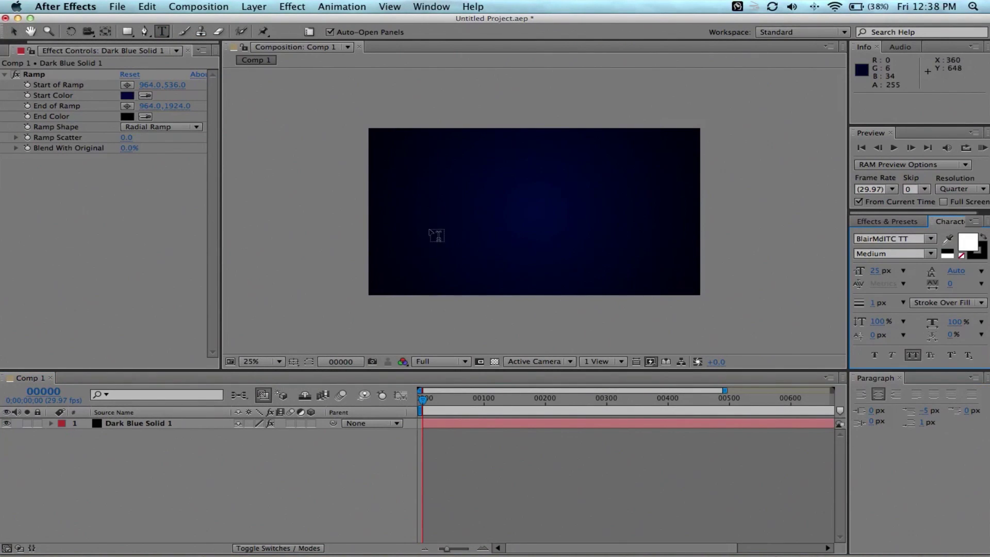
click(434, 207)
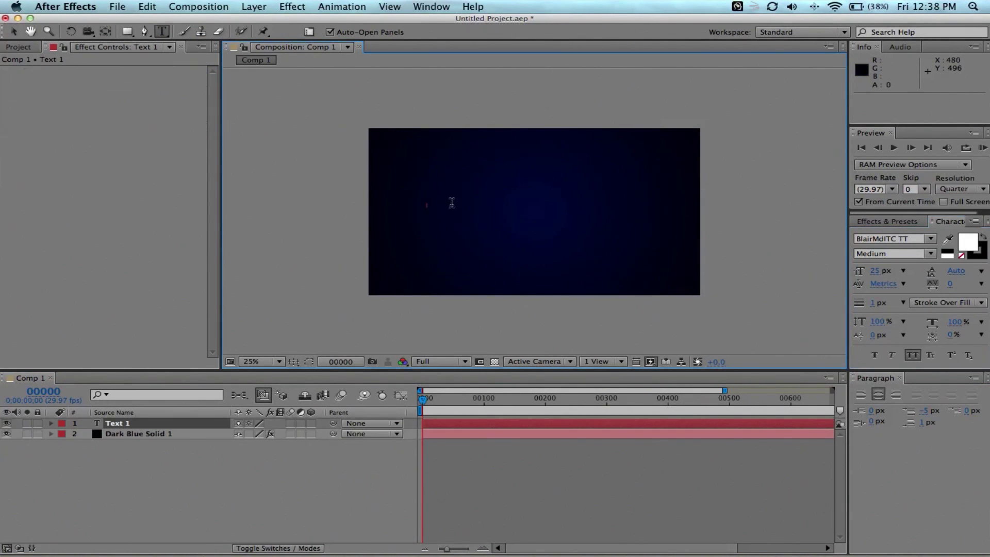
Select the name text and scroll the Character font list toward Telegrafico.
drag(451, 206, 383, 210)
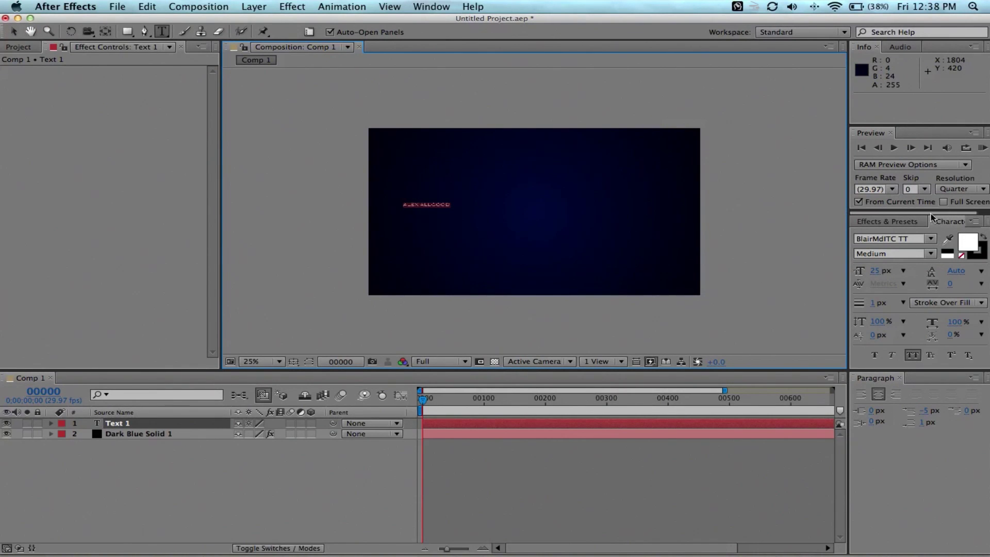
click(930, 239)
scroll(914, 335, down, 5)
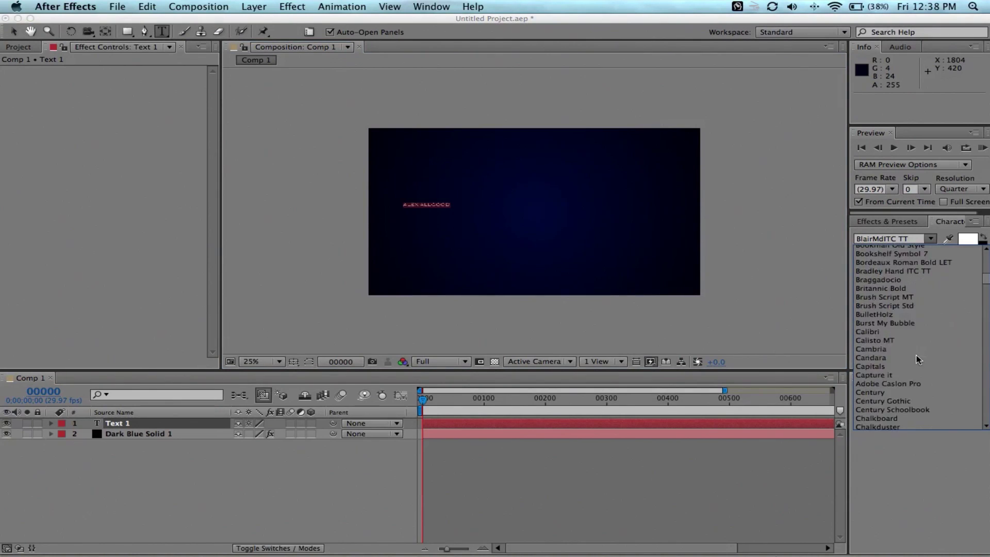
scroll(911, 354, down, 5)
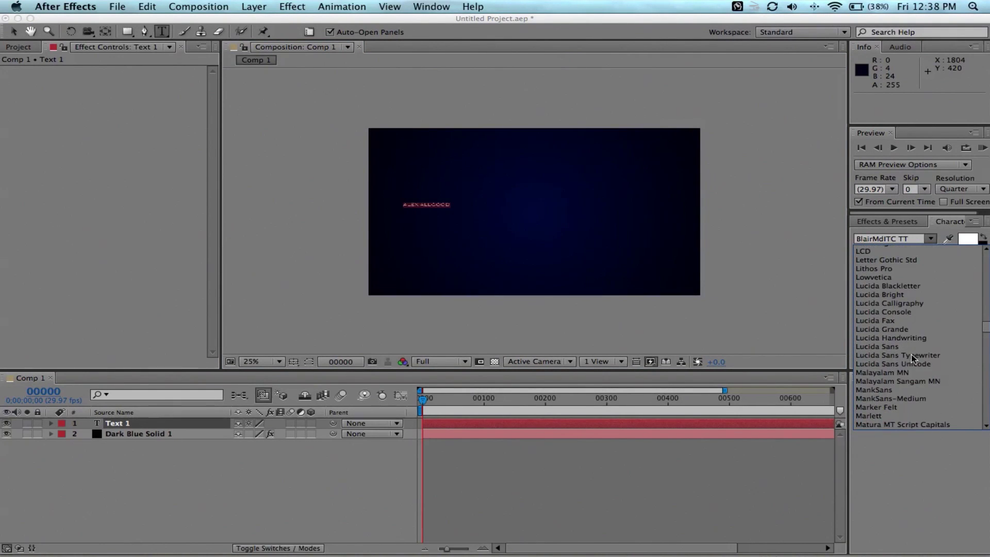
scroll(931, 314, down, 3)
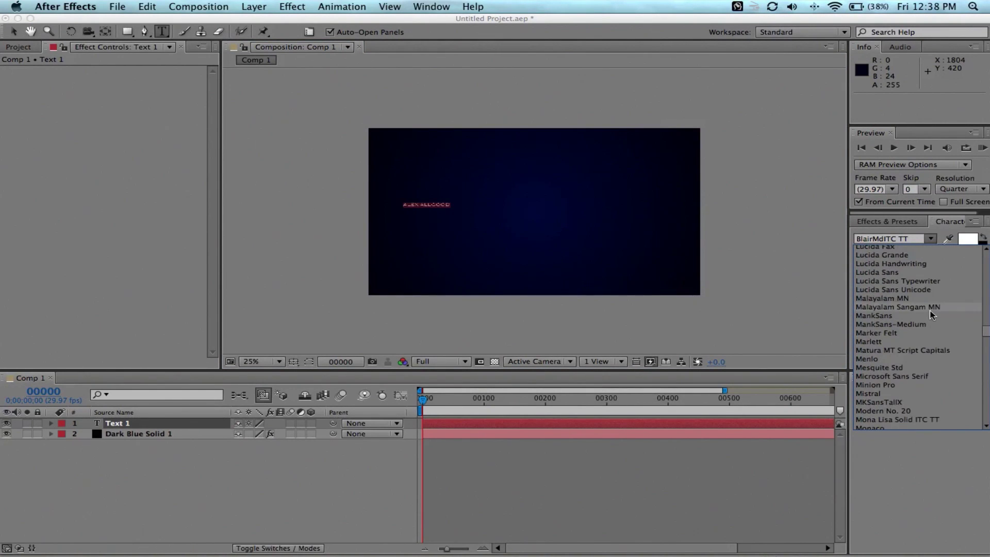
scroll(928, 309, down, 3)
scroll(927, 308, down, 3)
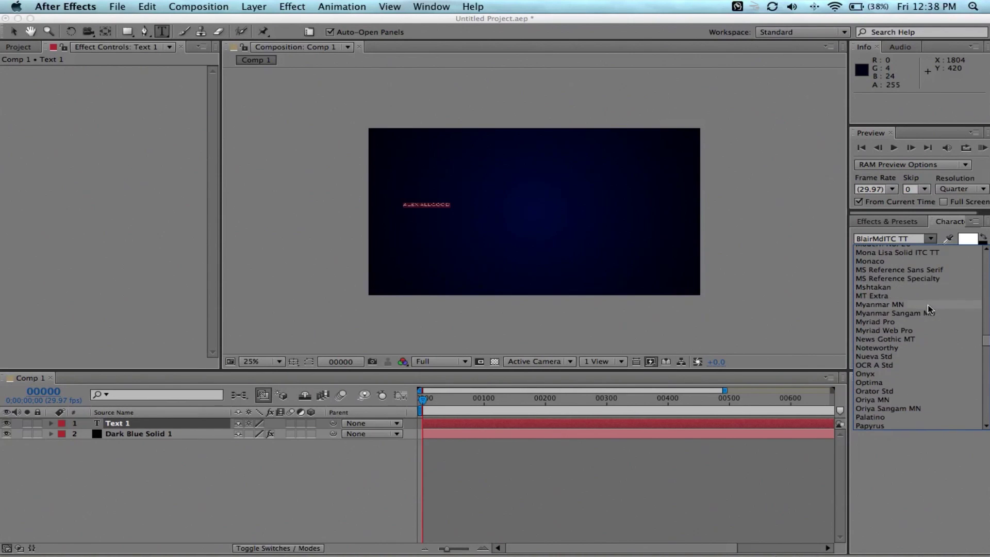
scroll(929, 308, down, 10)
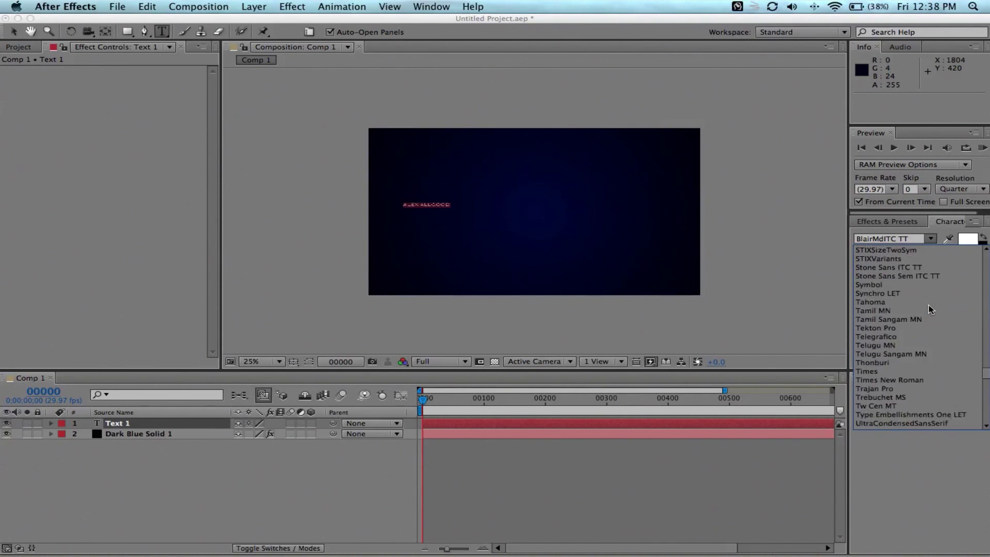
scroll(929, 309, down, 6)
scroll(929, 308, up, 5)
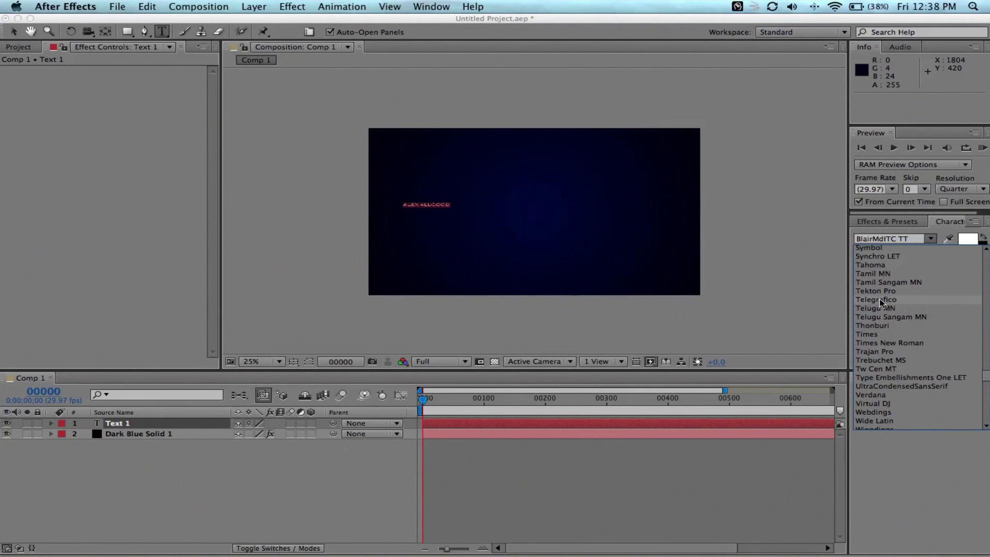
Set the text to Telegrafico at about 202 px and move it to the comp centre.
click(900, 299)
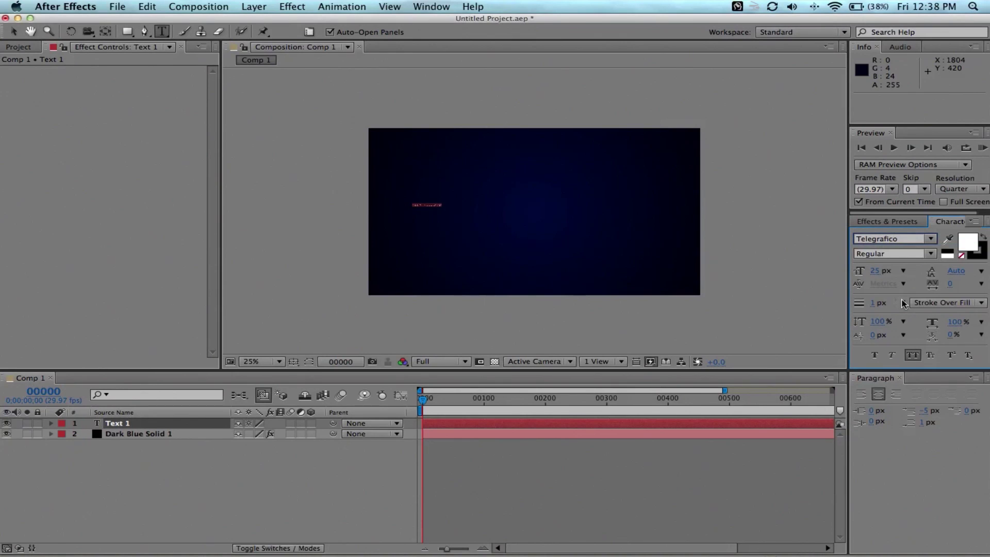
drag(877, 270, 988, 263)
click(13, 31)
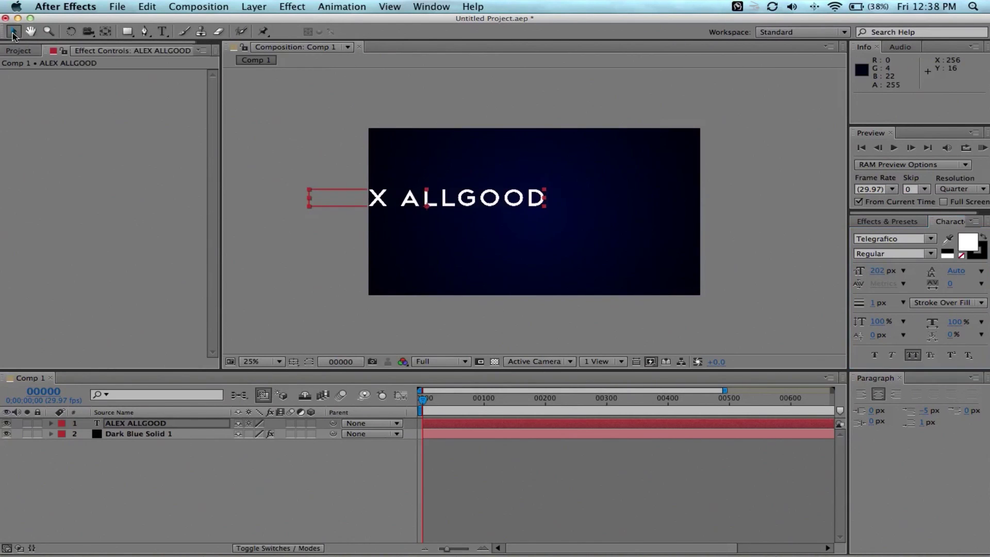
drag(409, 199, 522, 211)
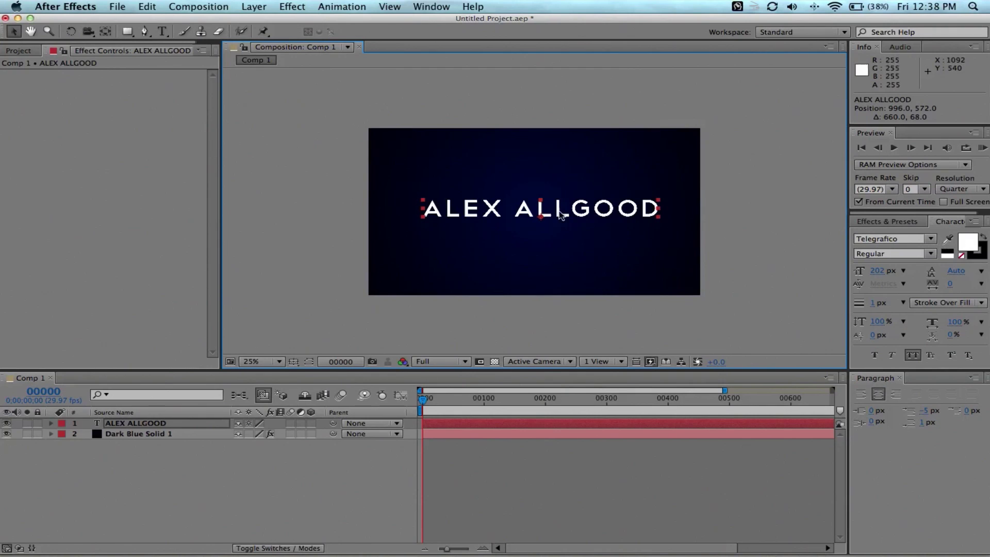
drag(562, 212, 555, 211)
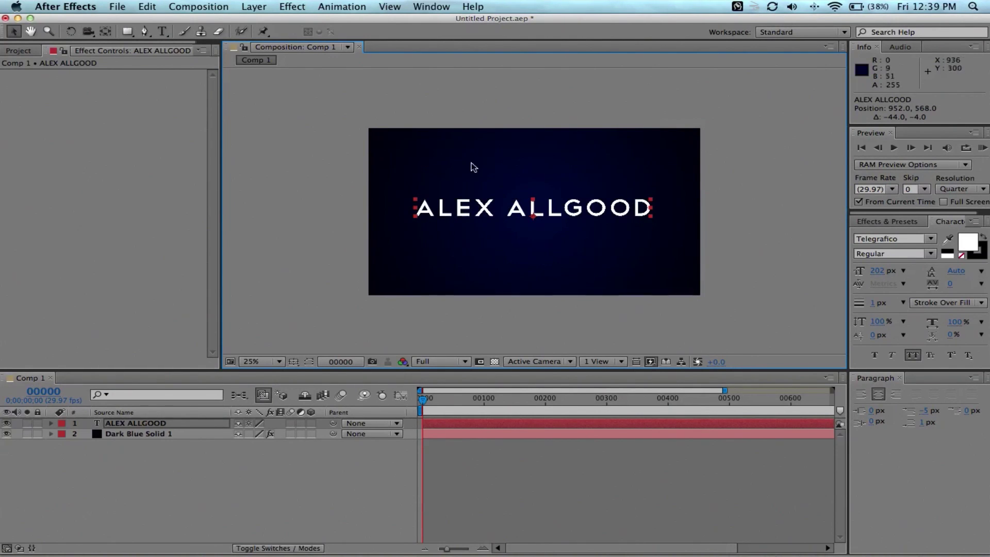
Delete the trailing space after ALLGOOD and nudge the text back to centre.
key(ctrl+t)
click(653, 207)
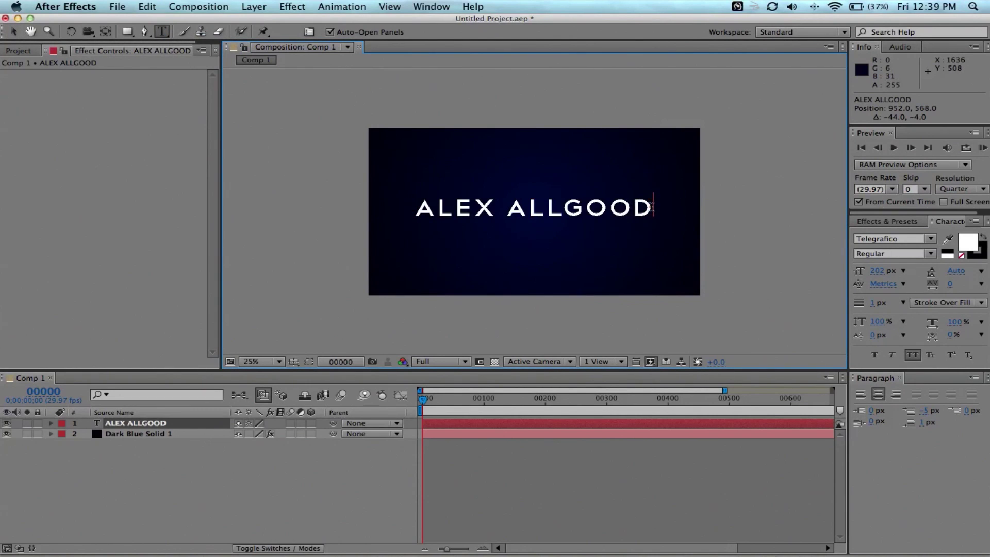
text(P)
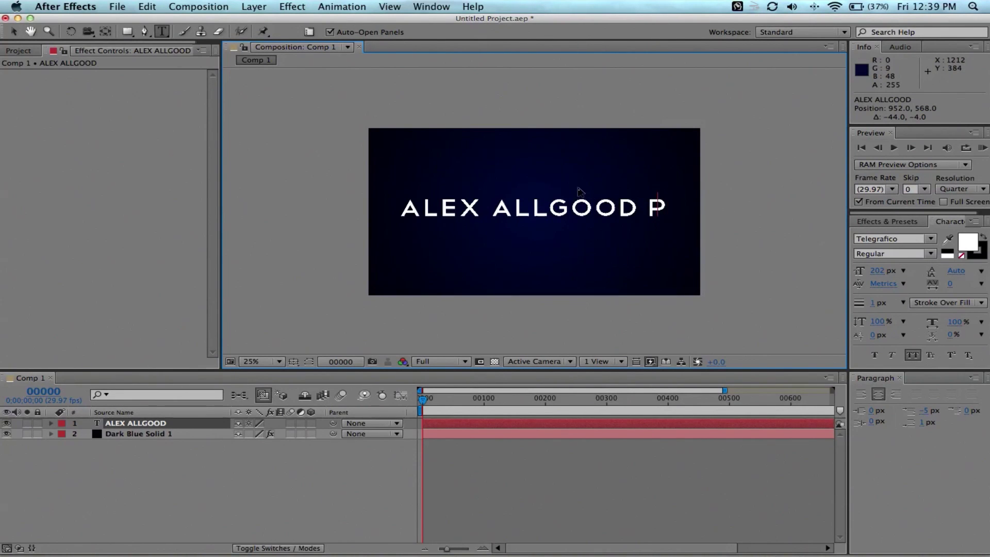
key(BackSpace)
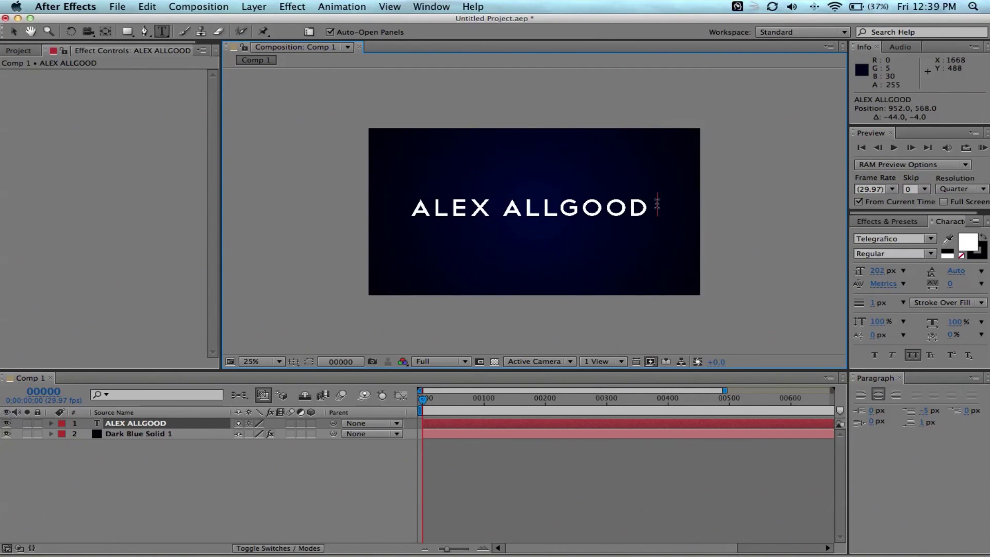
key(BackSpace)
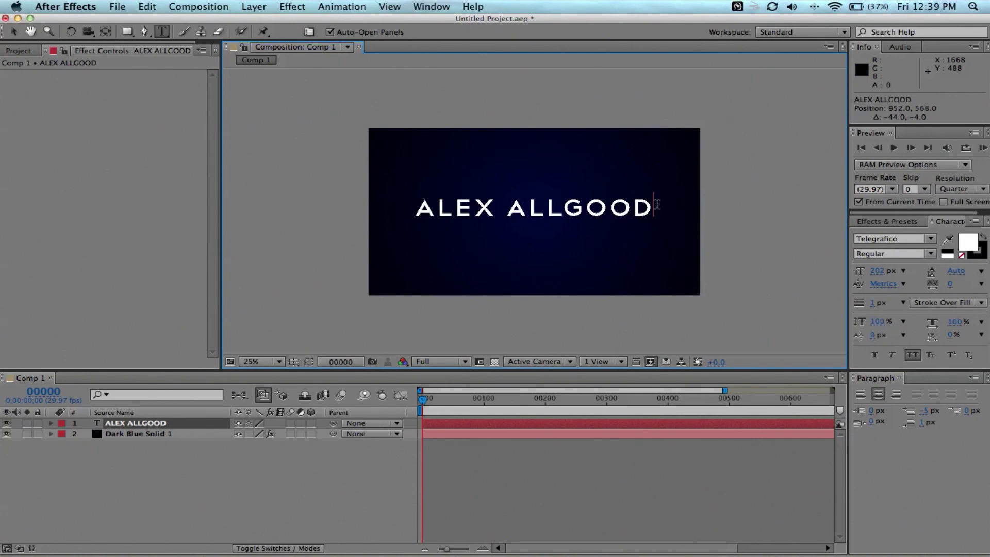
click(14, 32)
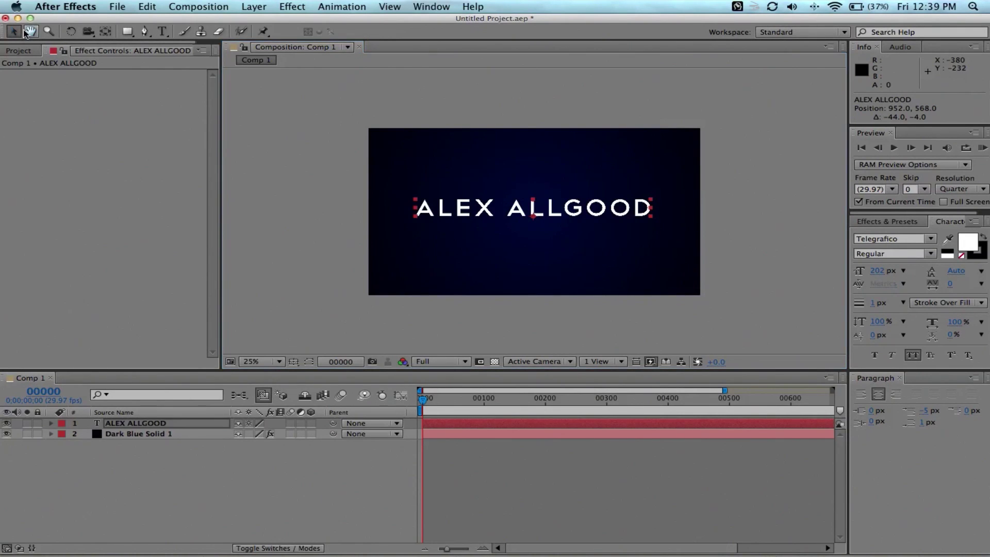
drag(517, 194, 528, 196)
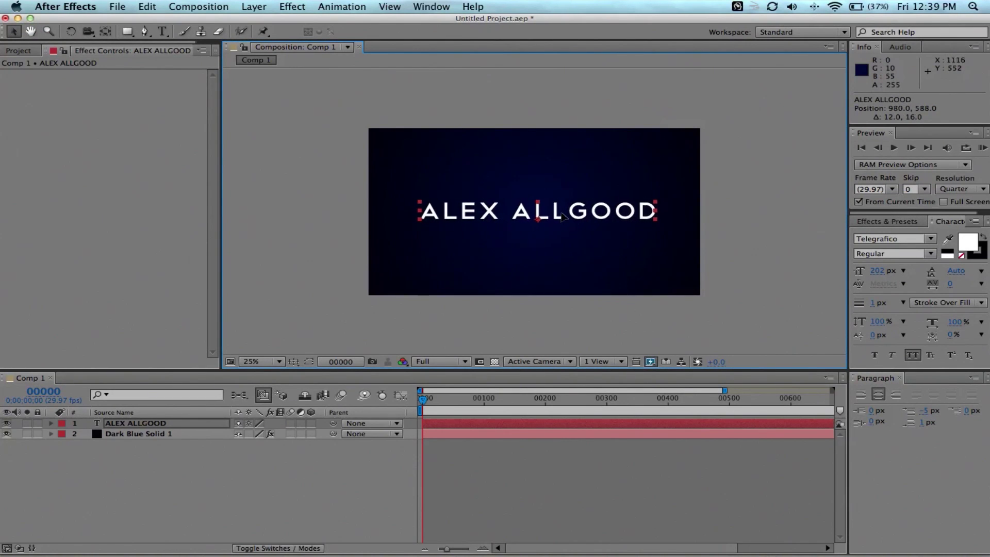
click(206, 456)
click(150, 423)
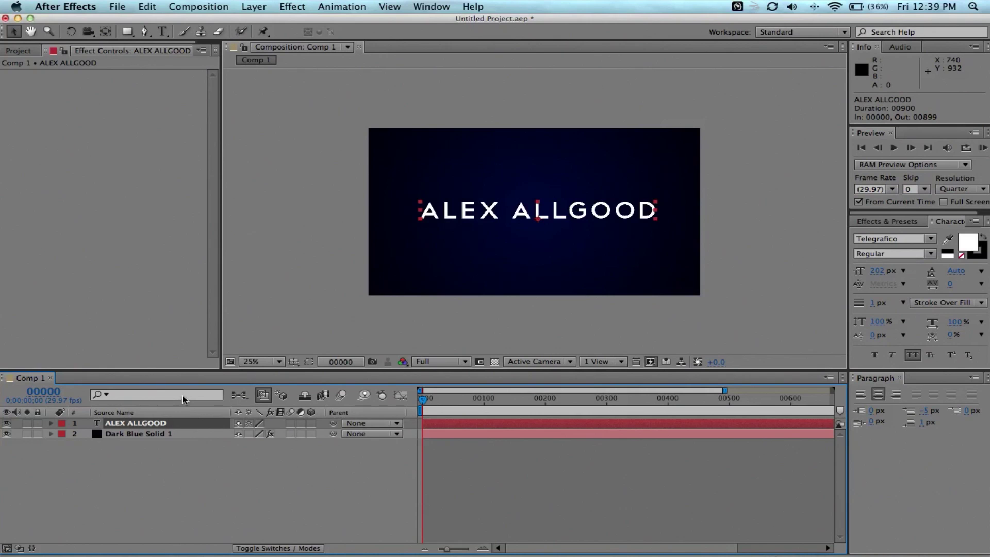
key(super+d)
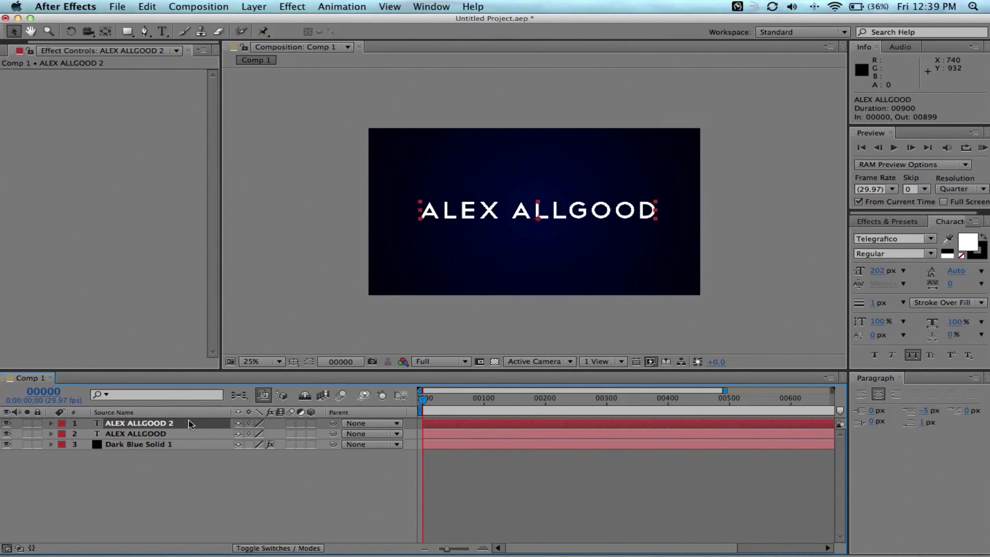
key(super+d)
key(super+d)
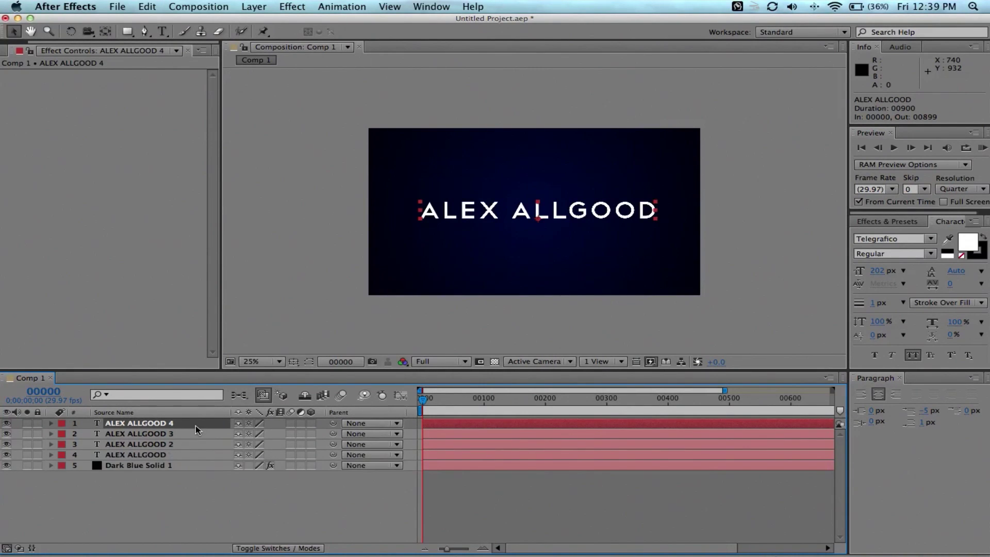
key(super+d)
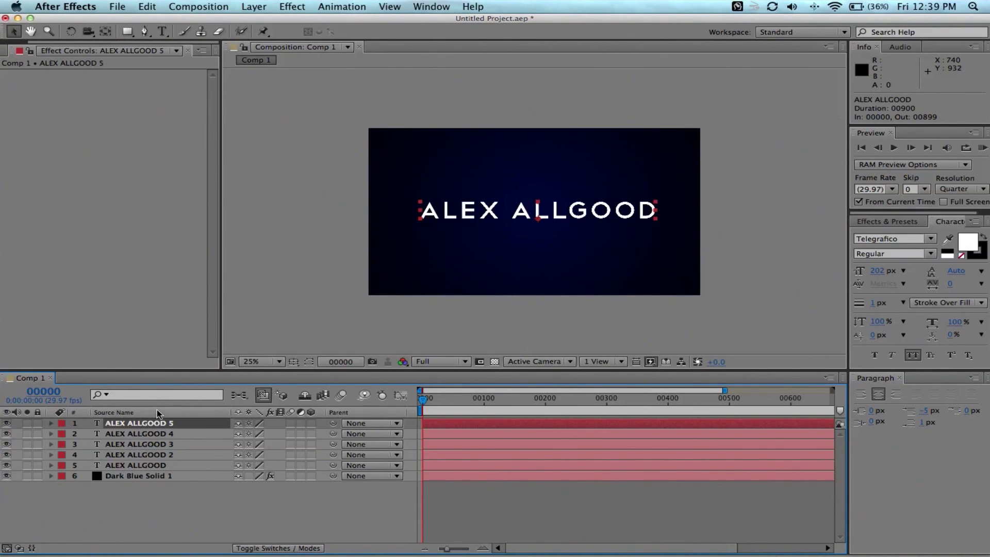
click(163, 467)
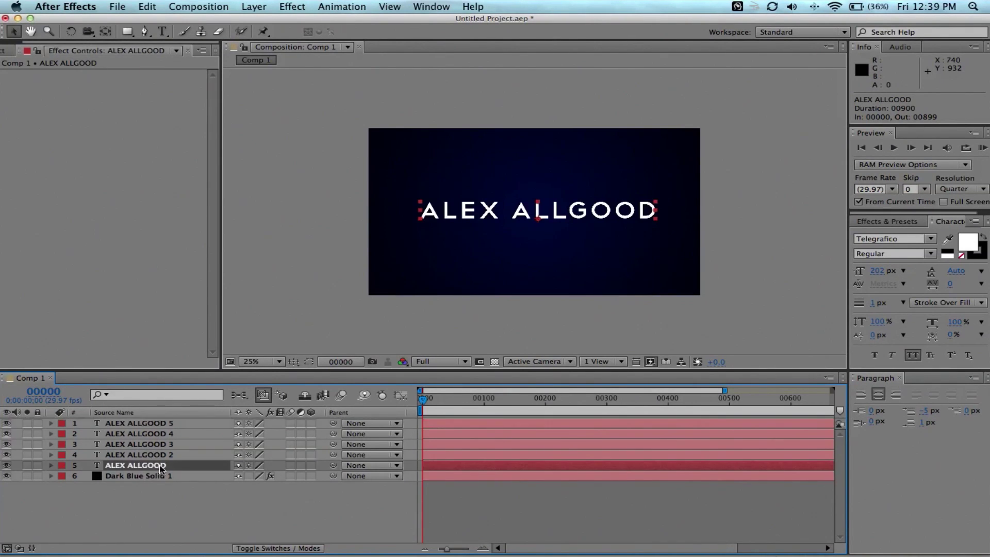
drag(165, 424, 162, 440)
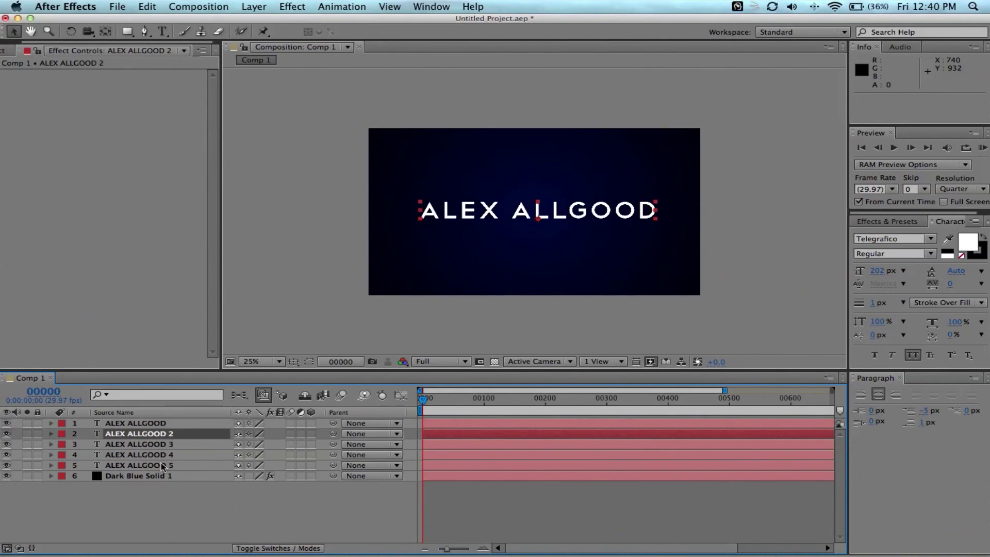
click(138, 426)
click(138, 435)
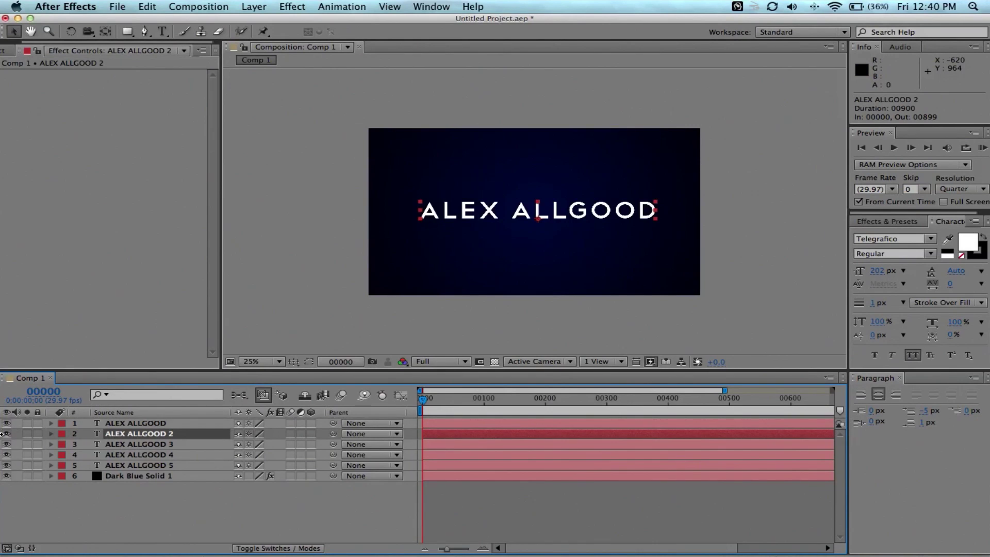
drag(6, 435, 7, 465)
click(7, 434)
scroll(551, 214, up, 4)
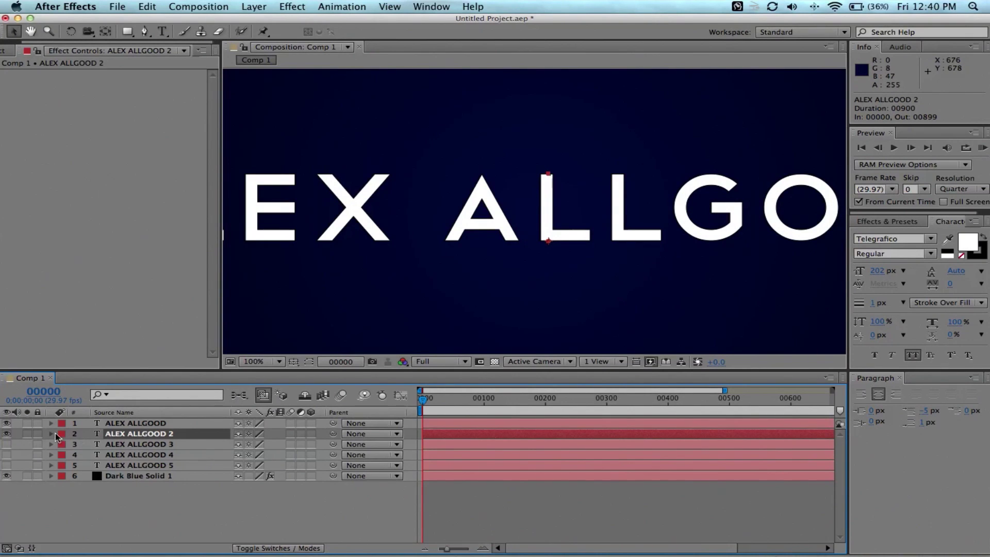
key(s)
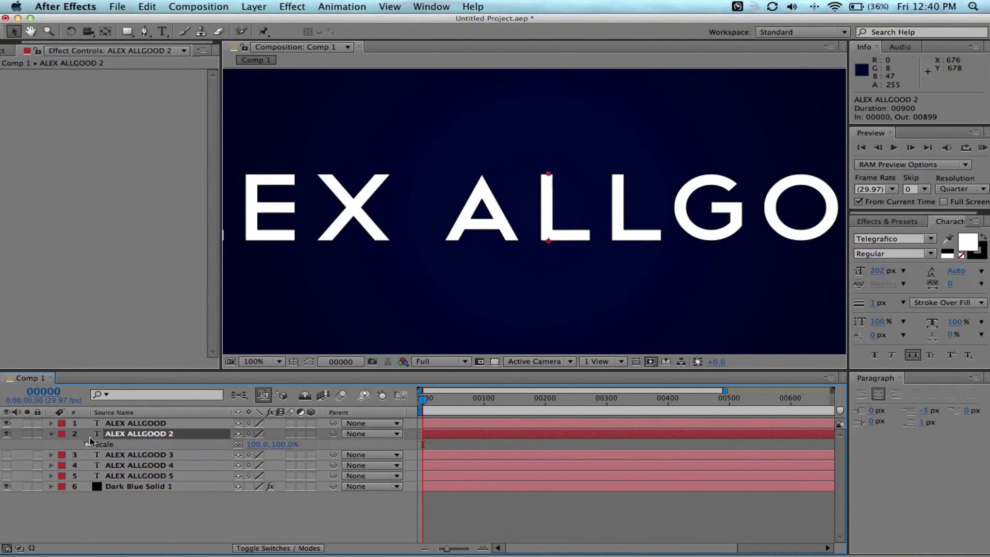
click(51, 434)
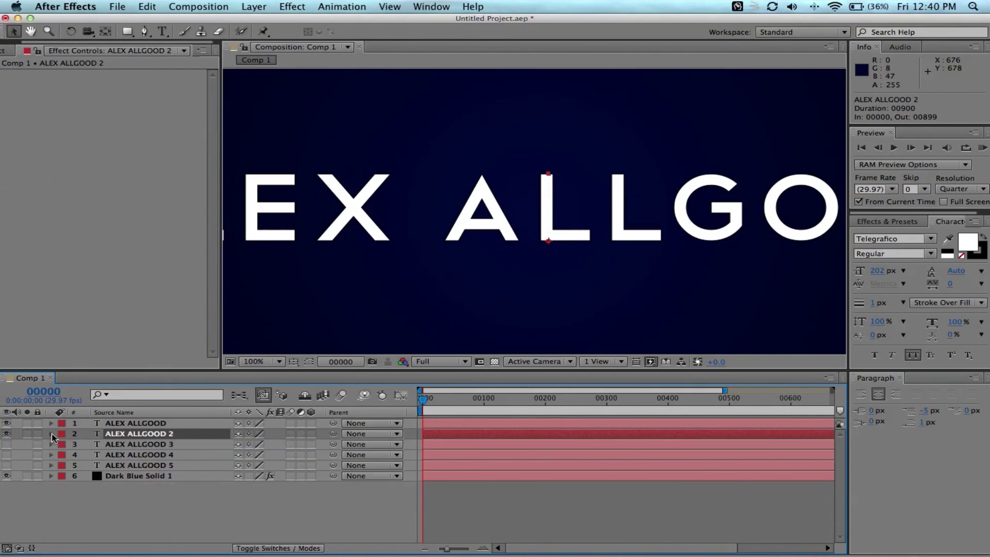
click(51, 434)
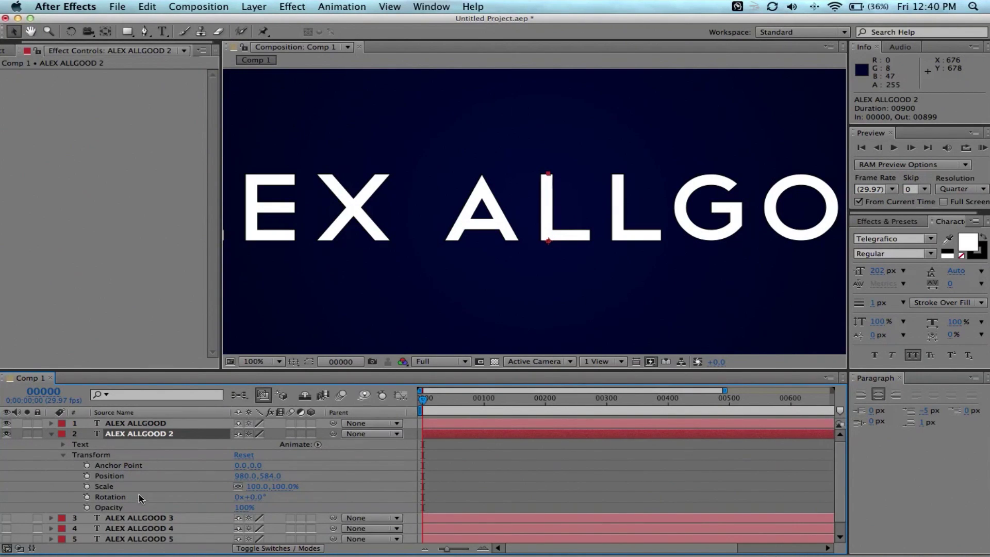
click(254, 486)
text(96)
key(Return)
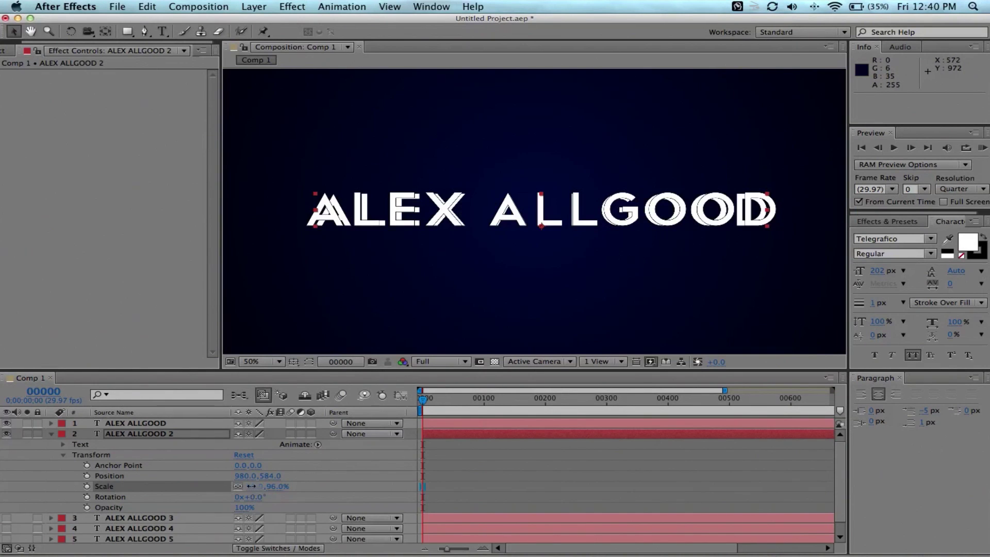
click(252, 486)
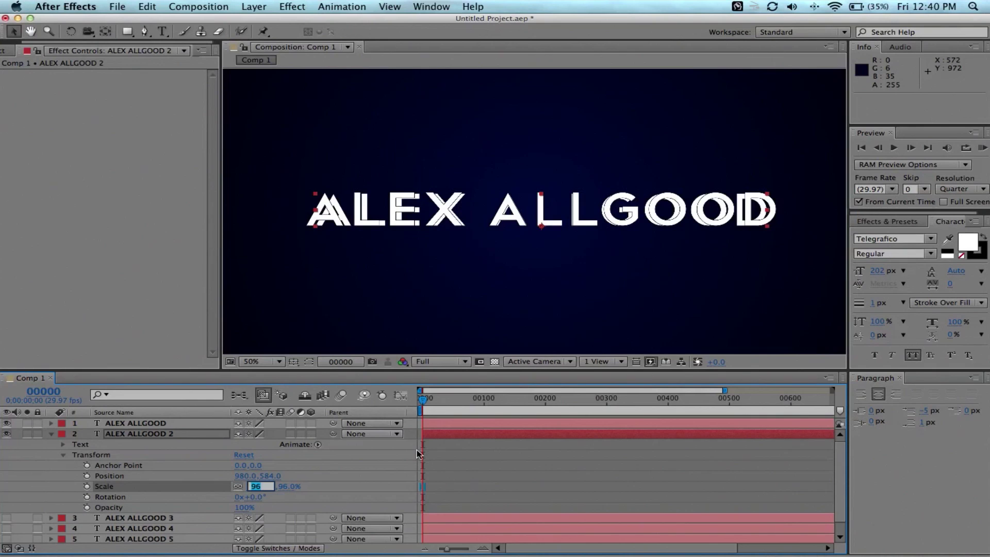
text(99)
click(316, 494)
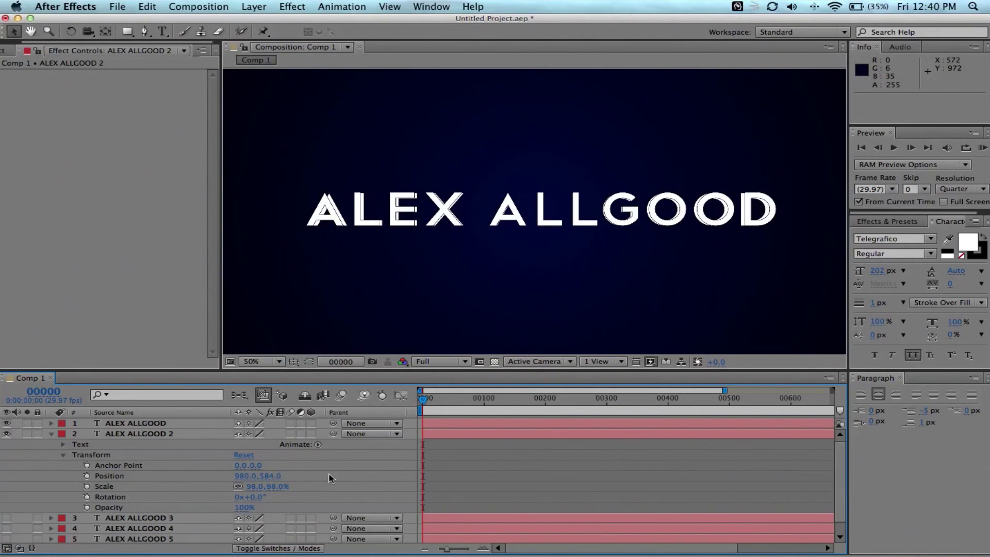
click(255, 485)
text(99)
key(Return)
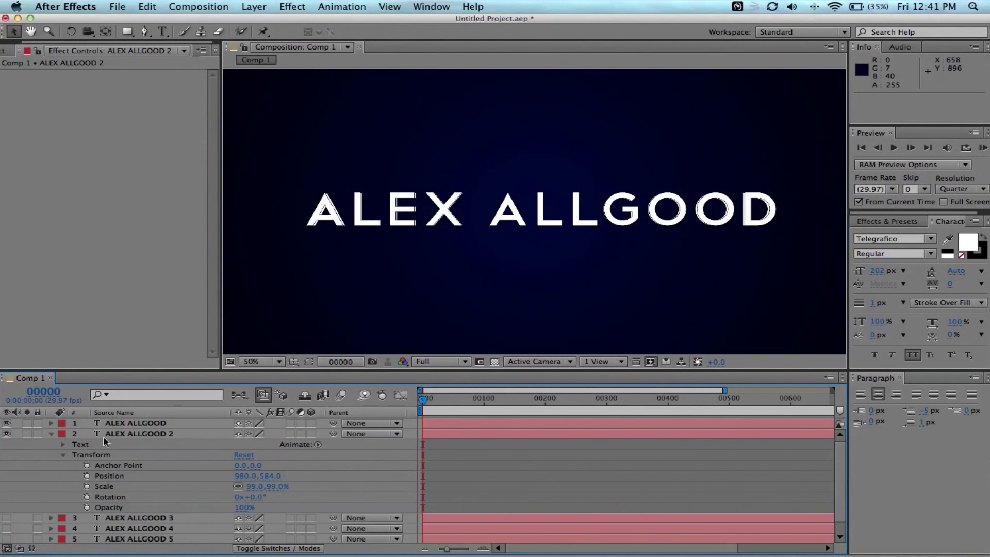
click(51, 434)
click(127, 447)
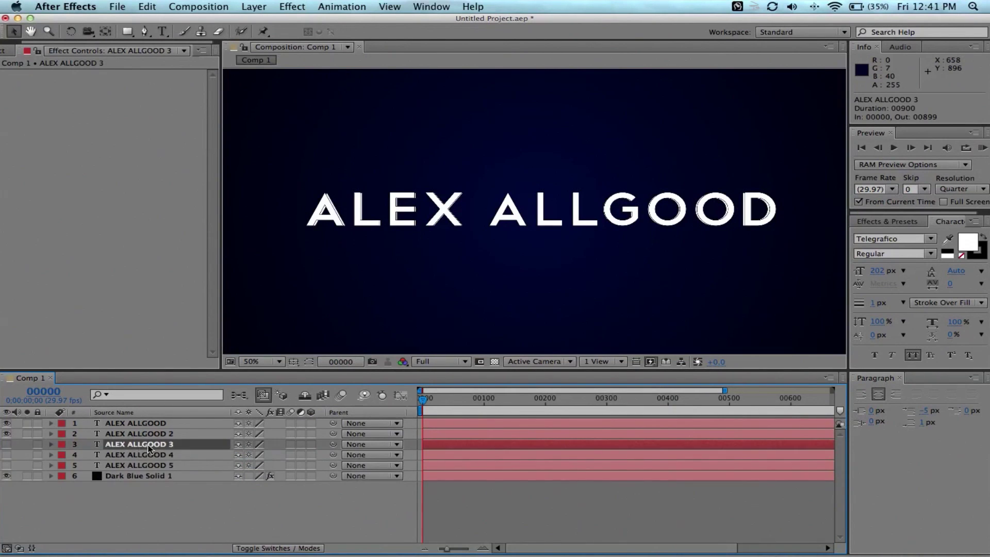
key(s)
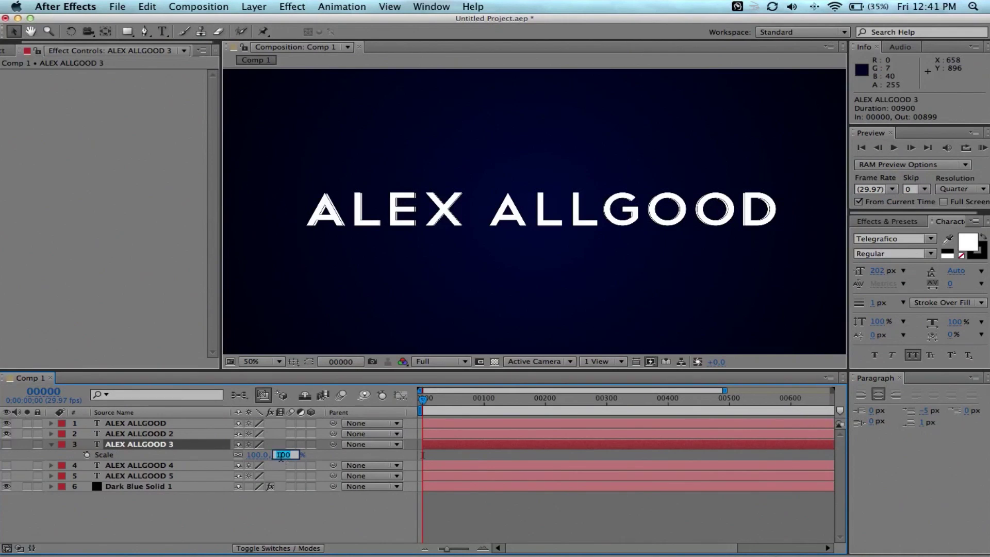
text(98)
key(Return)
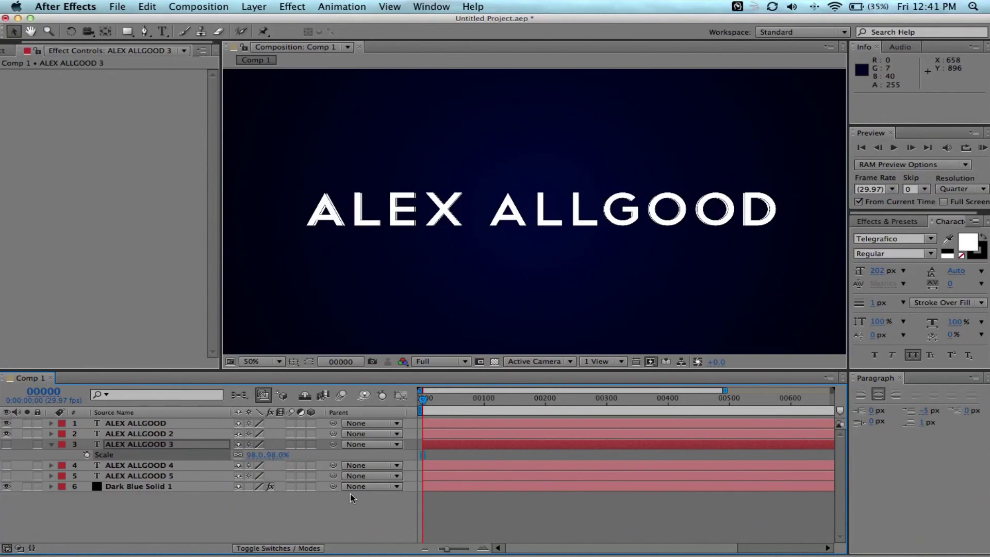
click(314, 497)
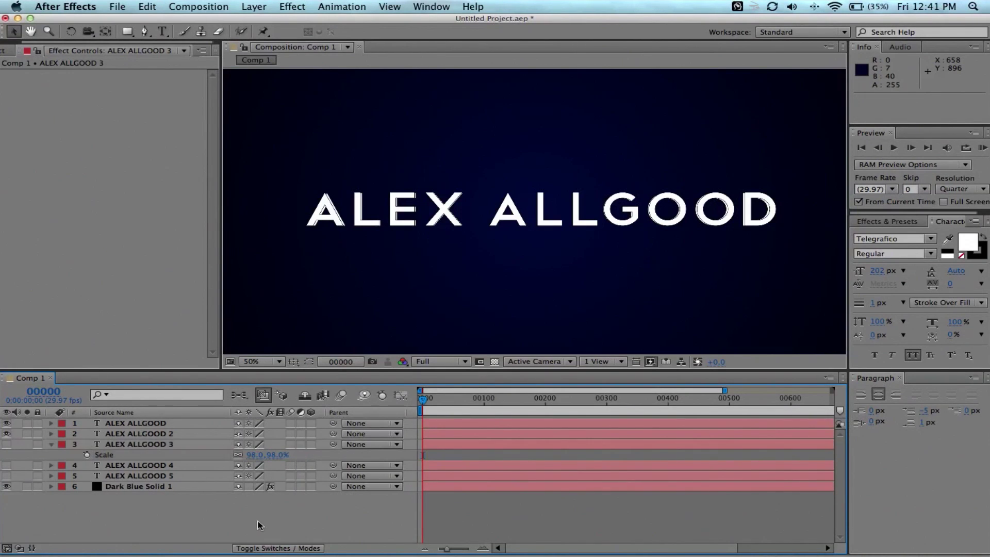
click(170, 440)
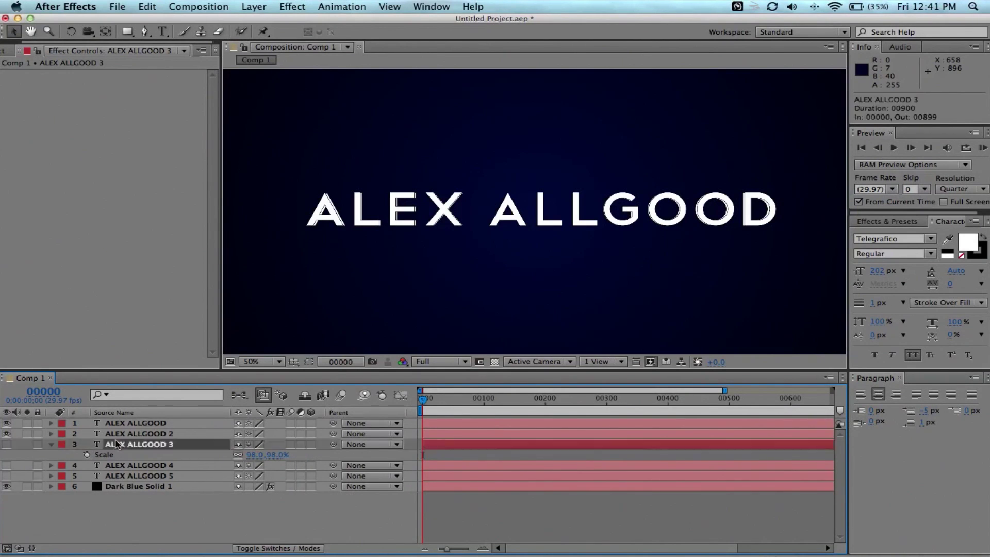
click(6, 444)
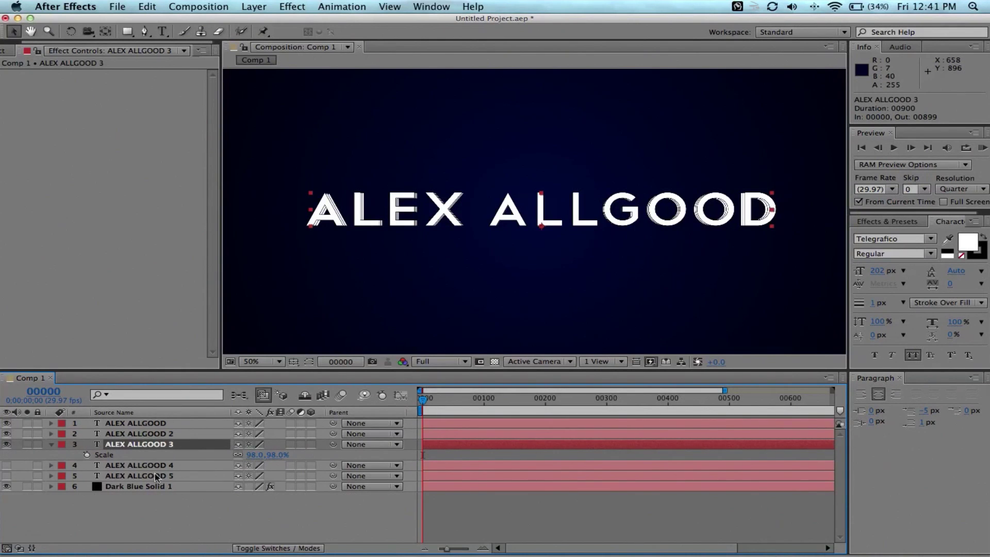
click(117, 465)
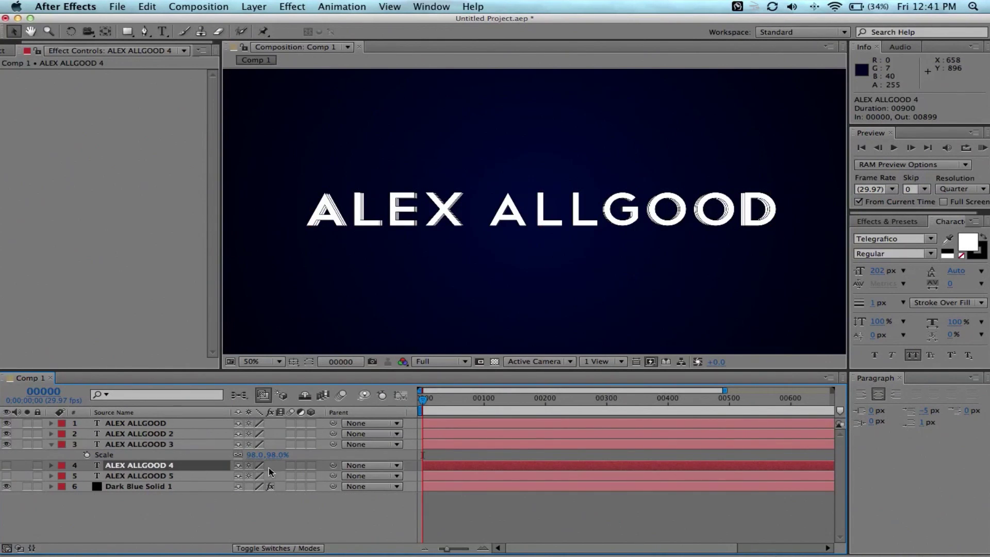
click(52, 465)
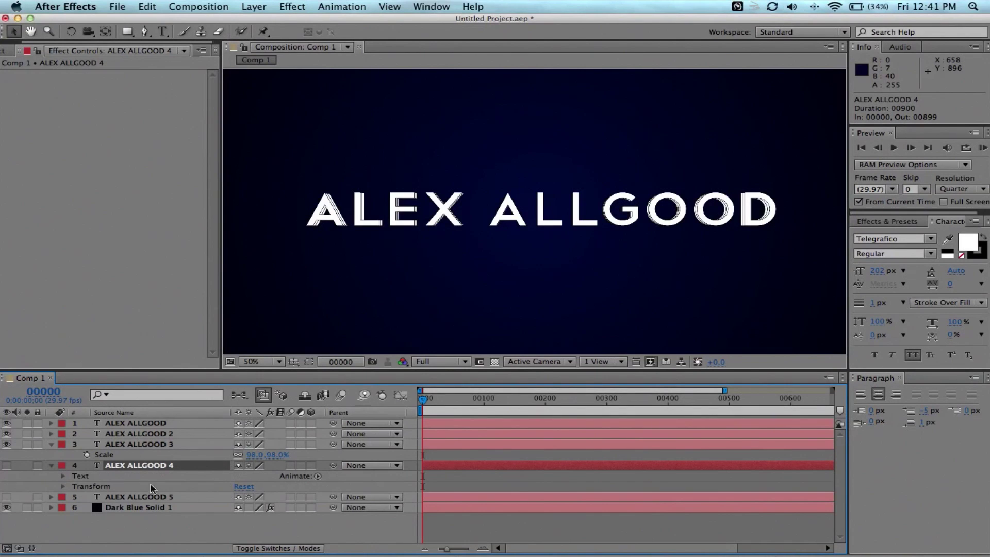
click(64, 486)
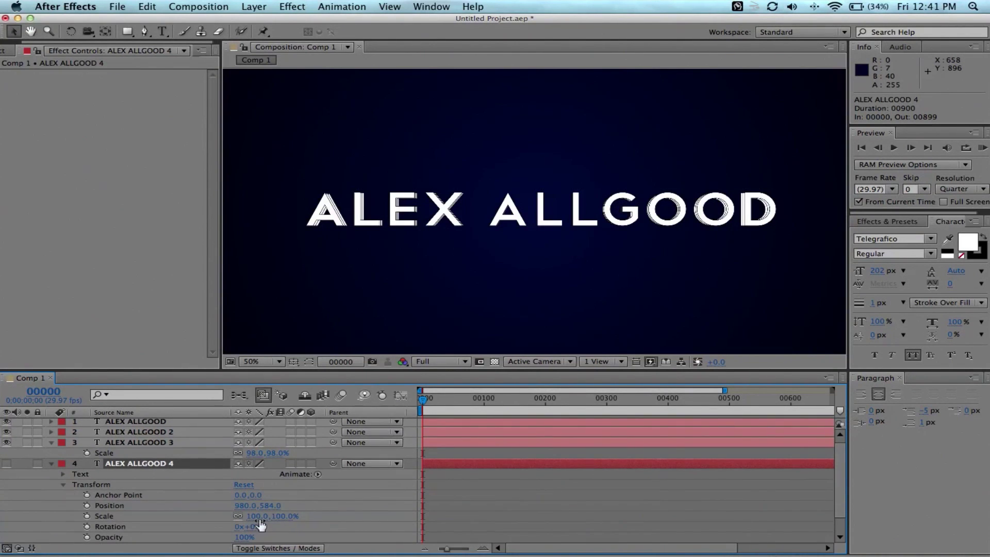
click(258, 516)
text(97)
key(Return)
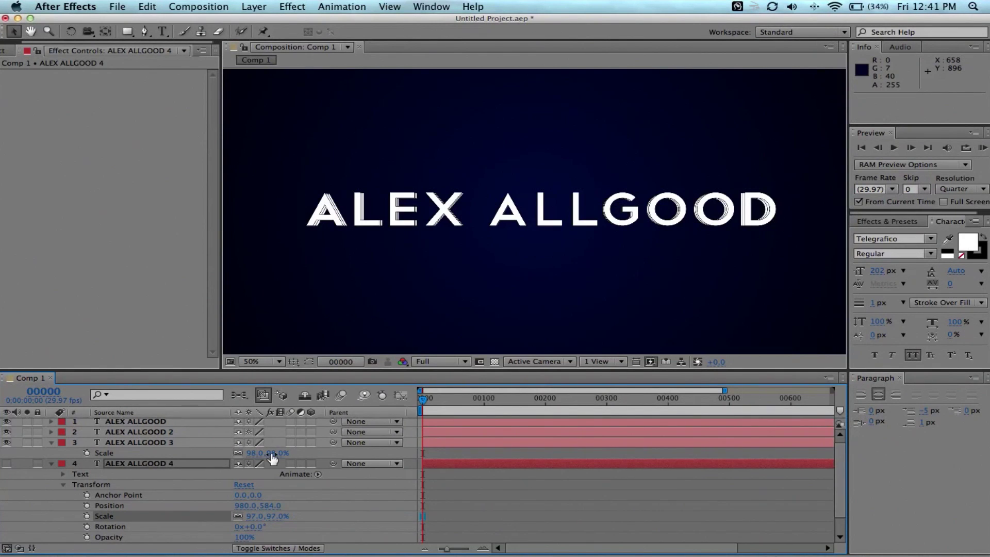
click(7, 463)
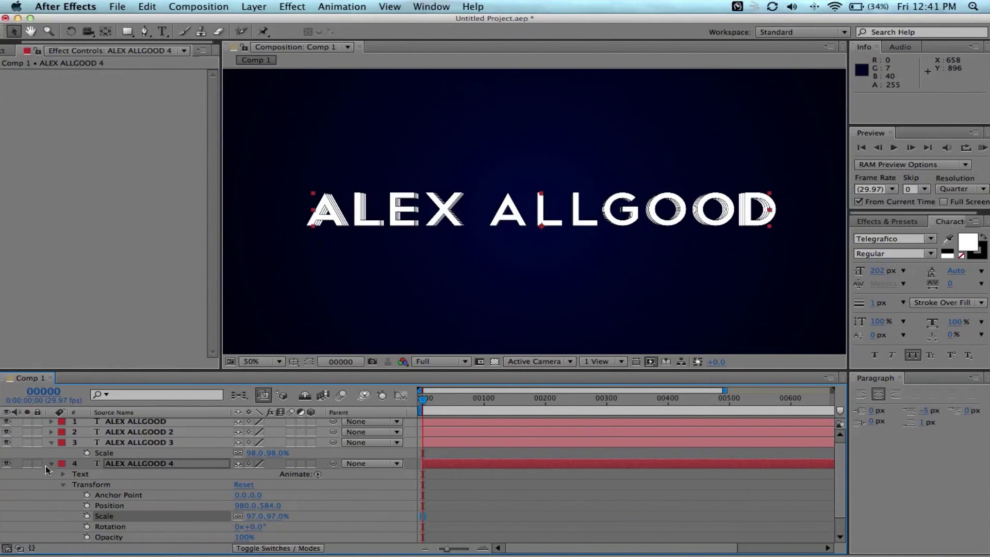
click(51, 463)
key(super+d)
drag(132, 464, 132, 474)
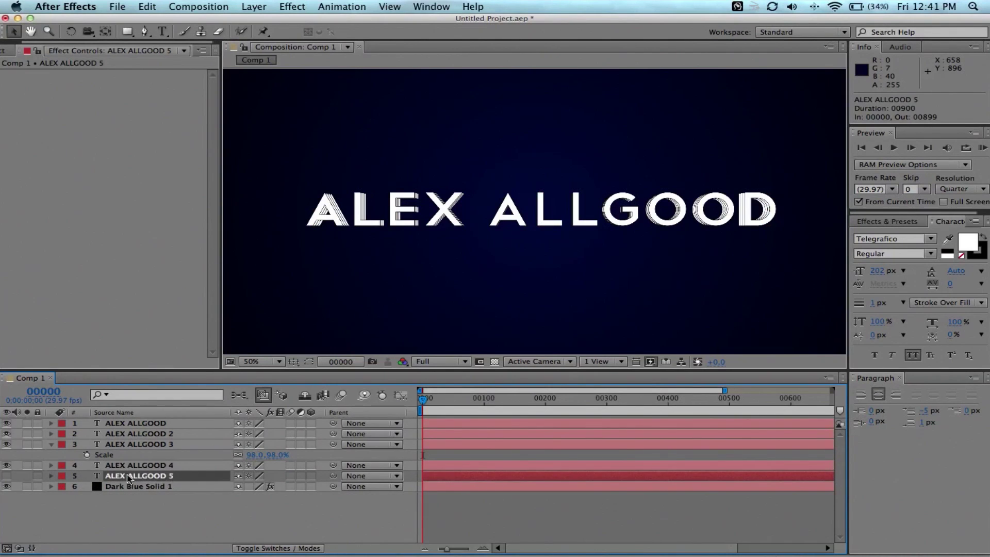
key(s)
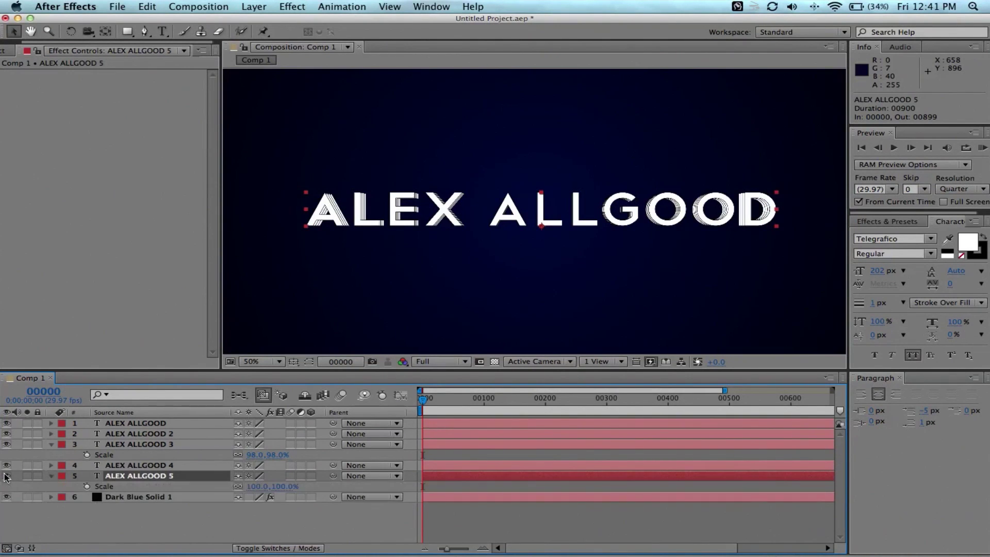
click(257, 487)
click(51, 465)
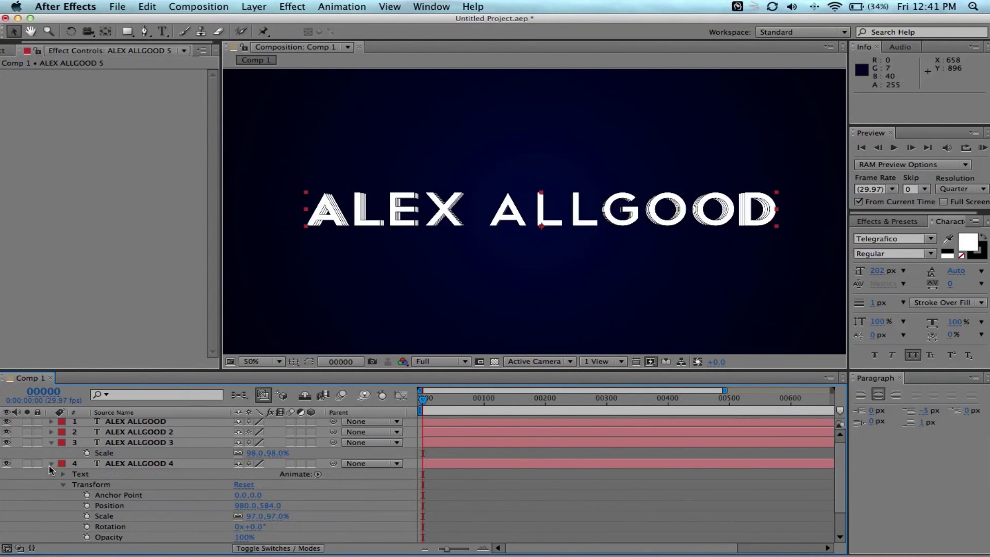
click(49, 466)
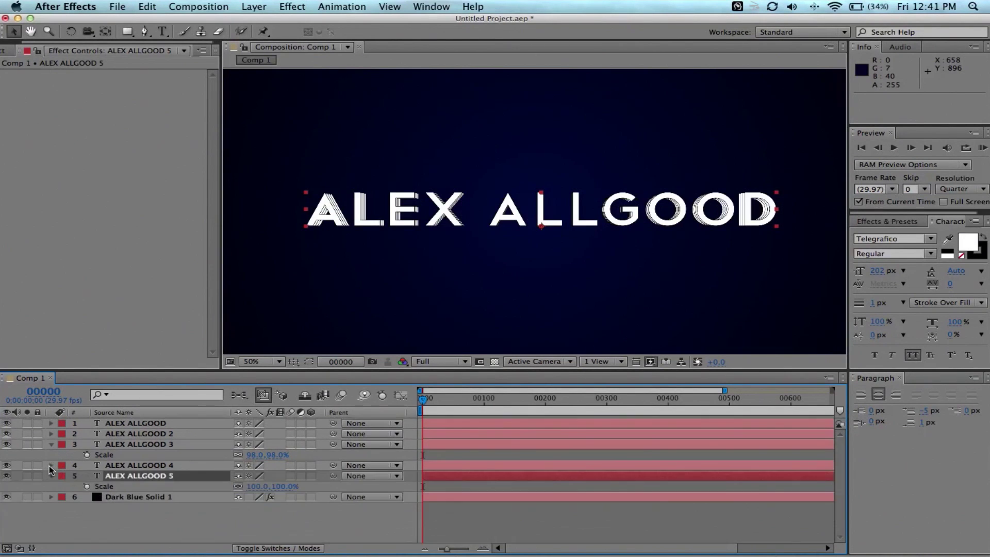
click(254, 487)
text(96)
key(Return)
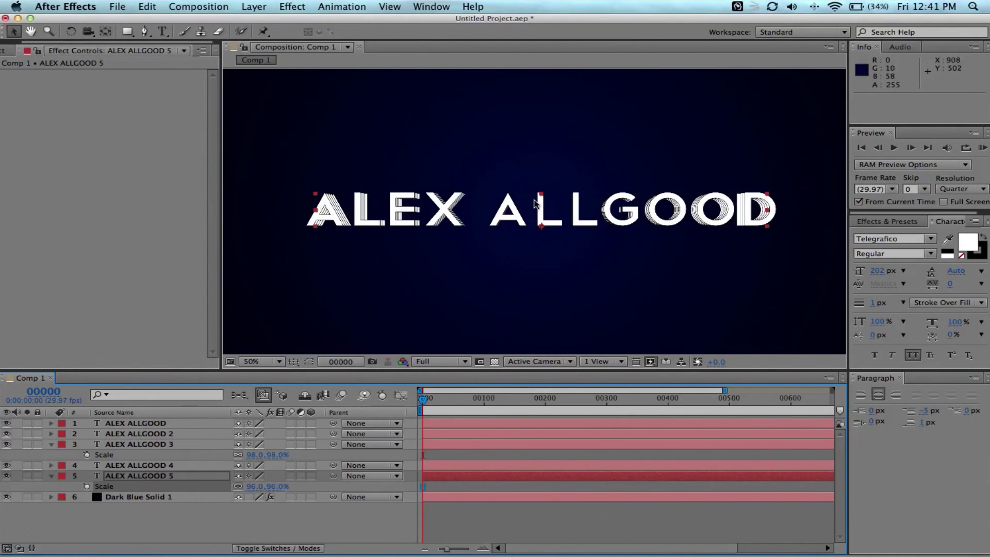
scroll(536, 200, up, 4)
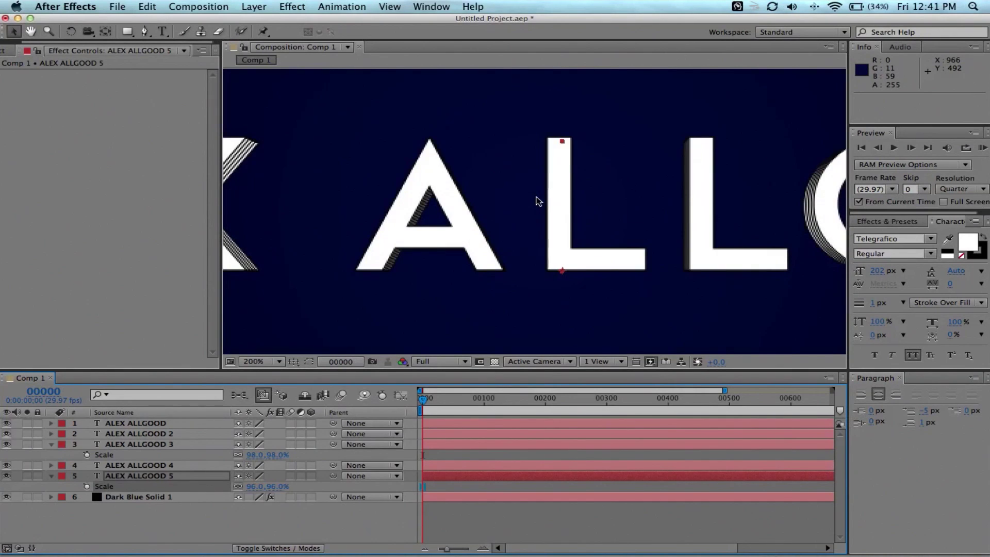
scroll(536, 200, down, 2)
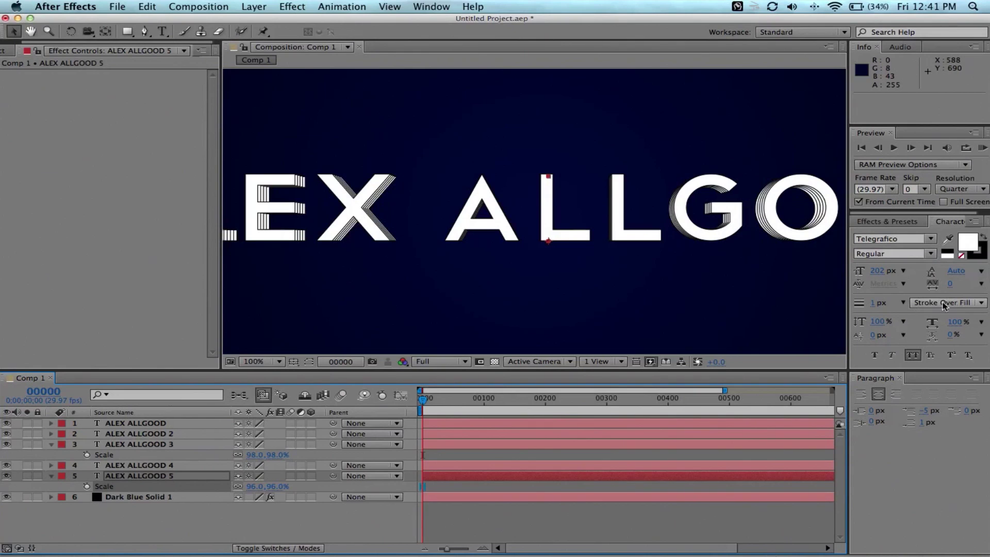
click(164, 434)
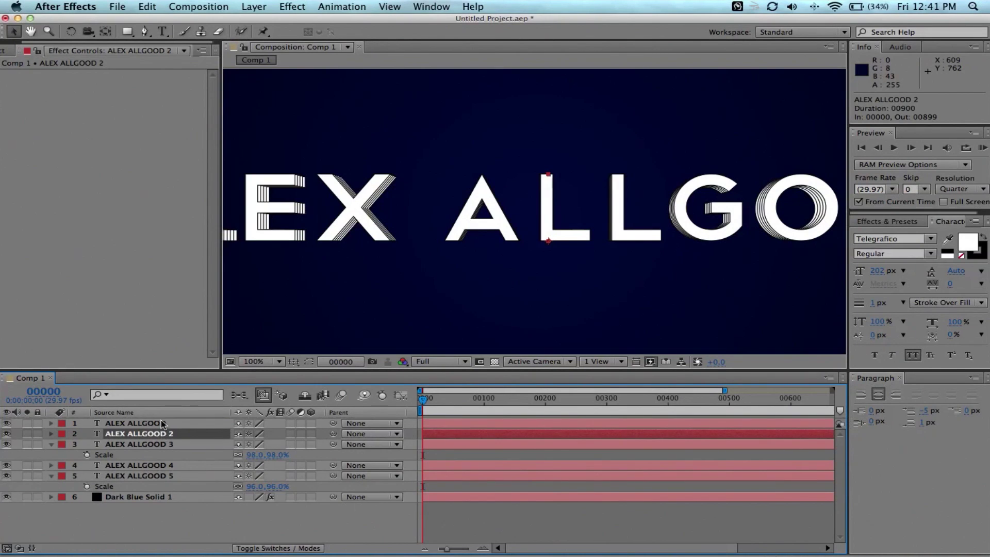
click(52, 445)
click(51, 465)
click(159, 465)
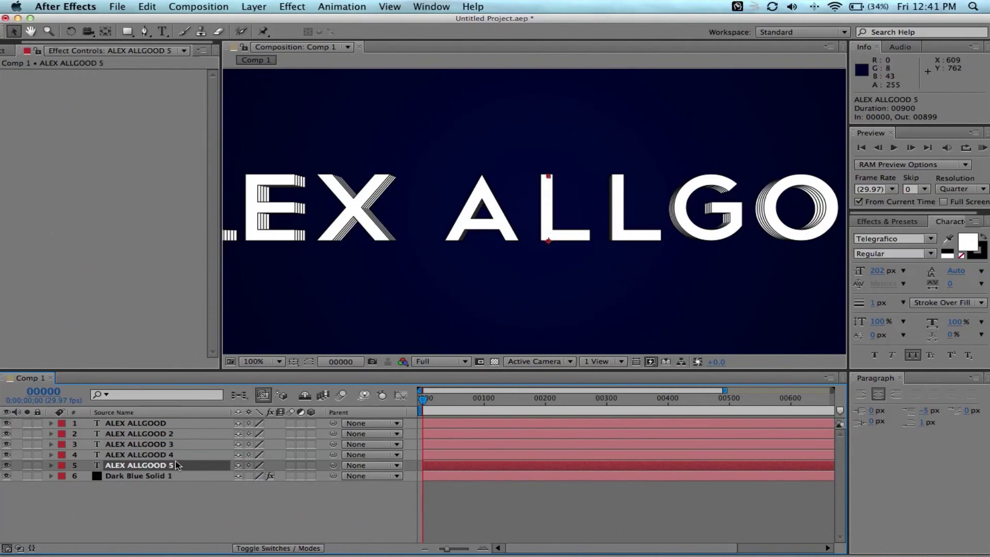
shift+click(155, 423)
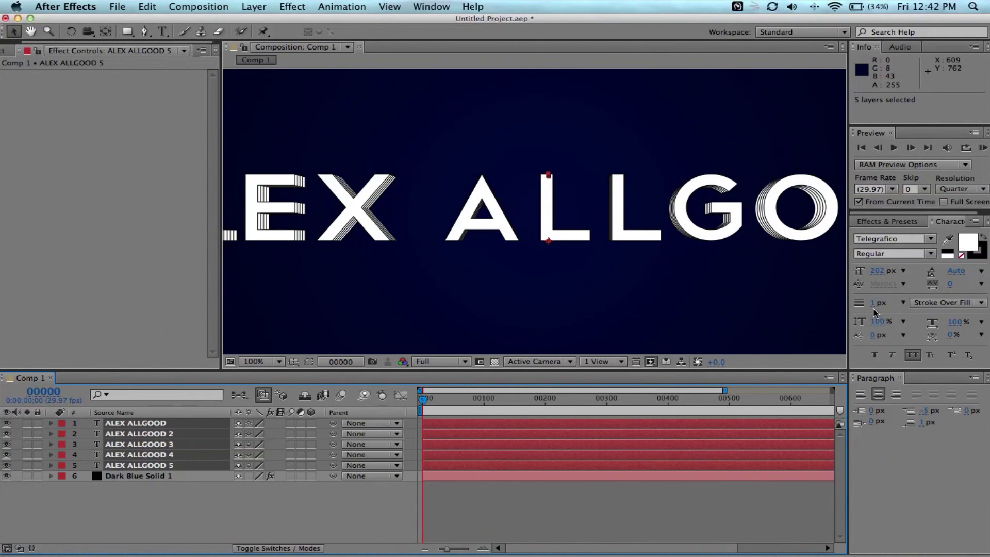
drag(875, 308, 806, 331)
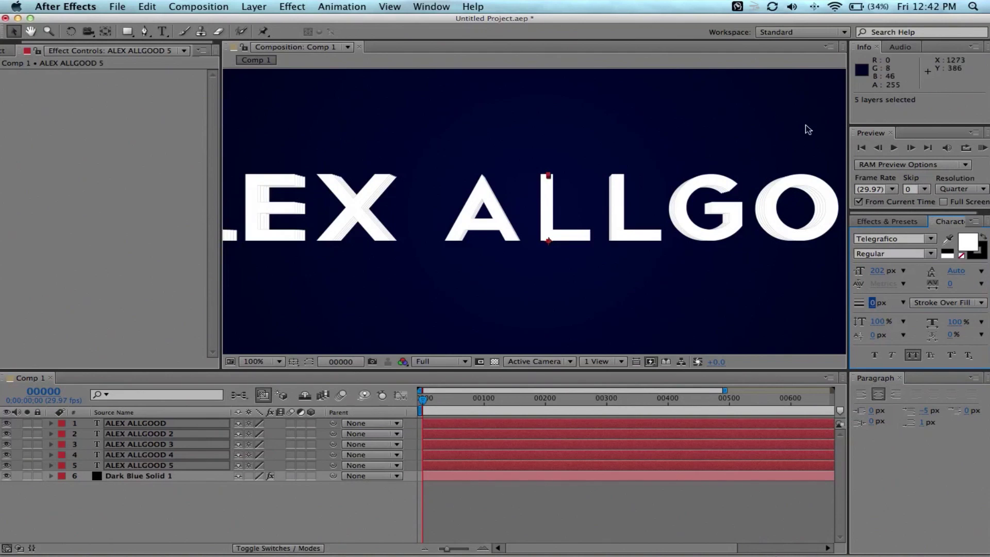
click(857, 201)
click(7, 52)
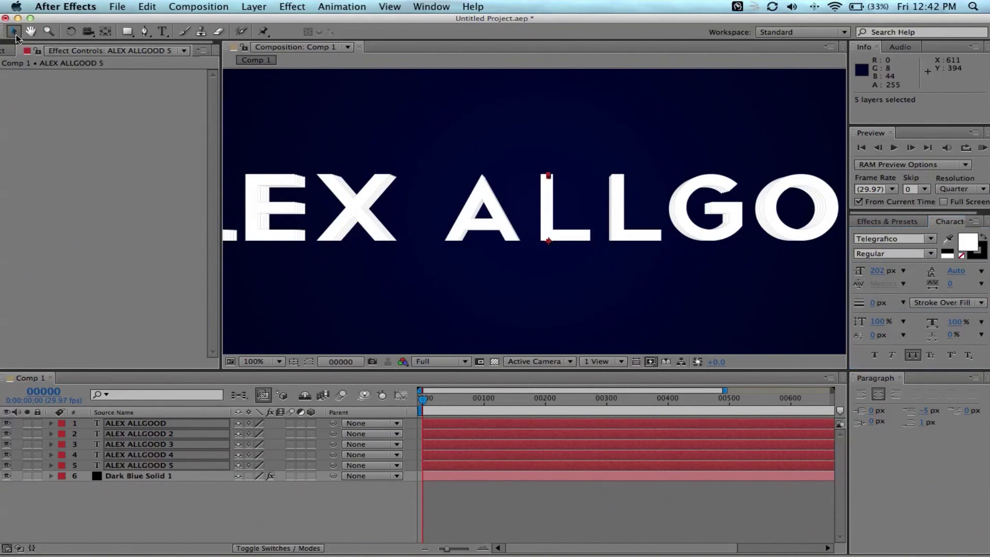
click(266, 528)
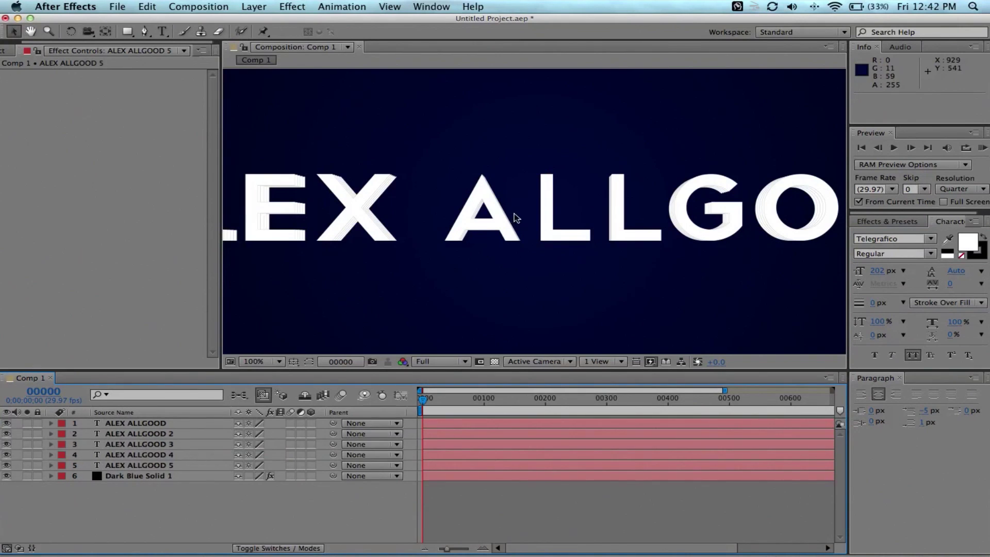
key(comma)
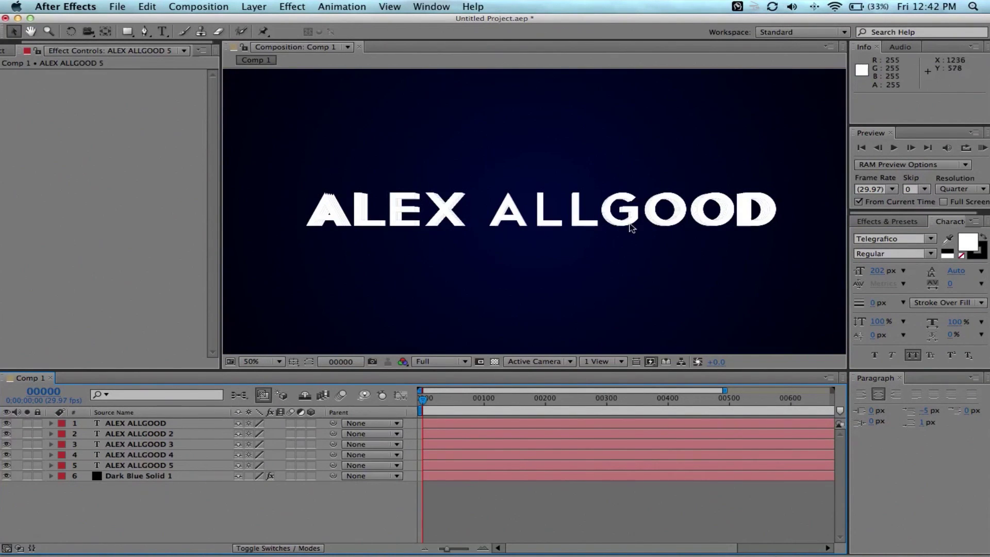
key(period)
key(period)
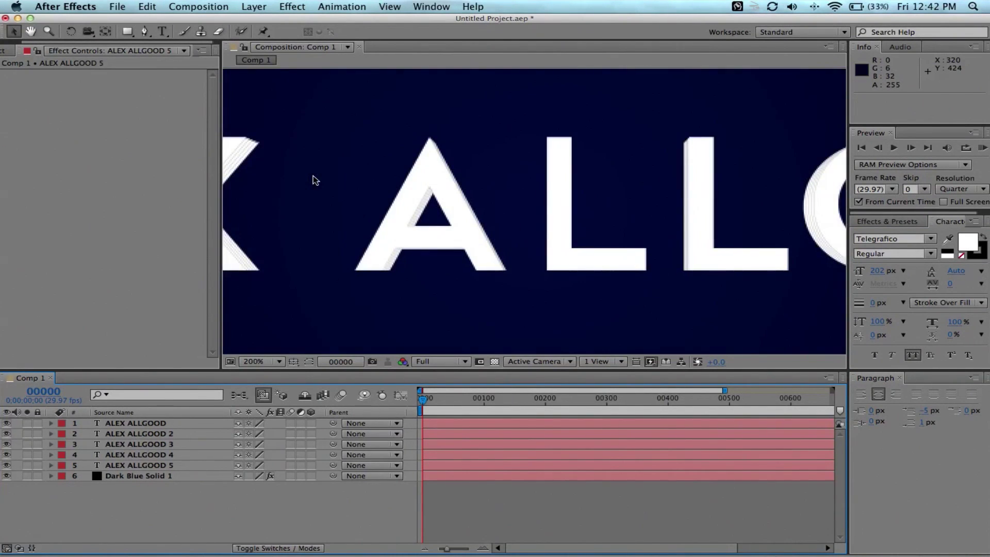
key(space)
key(space)
drag(327, 222, 597, 228)
drag(394, 228, 563, 264)
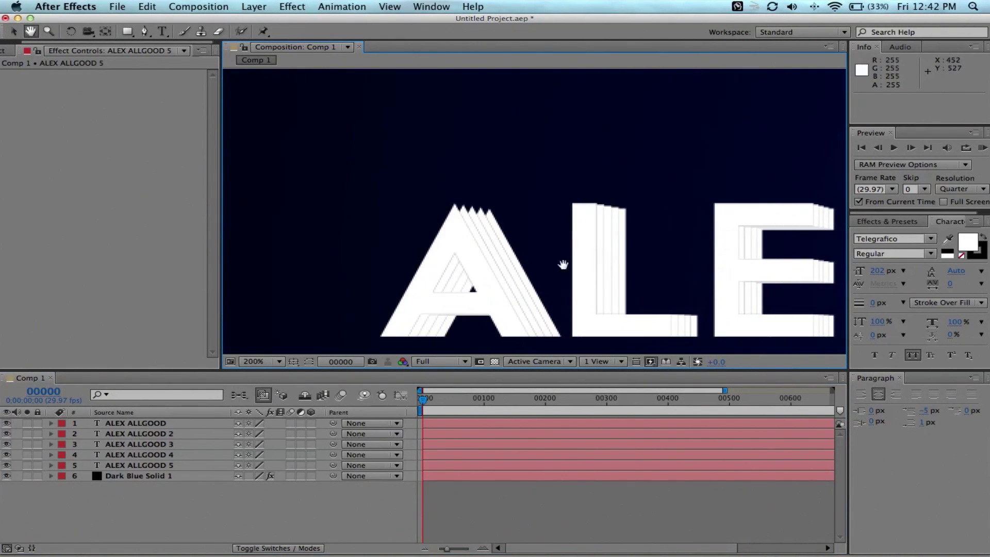
scroll(552, 230, up, 3)
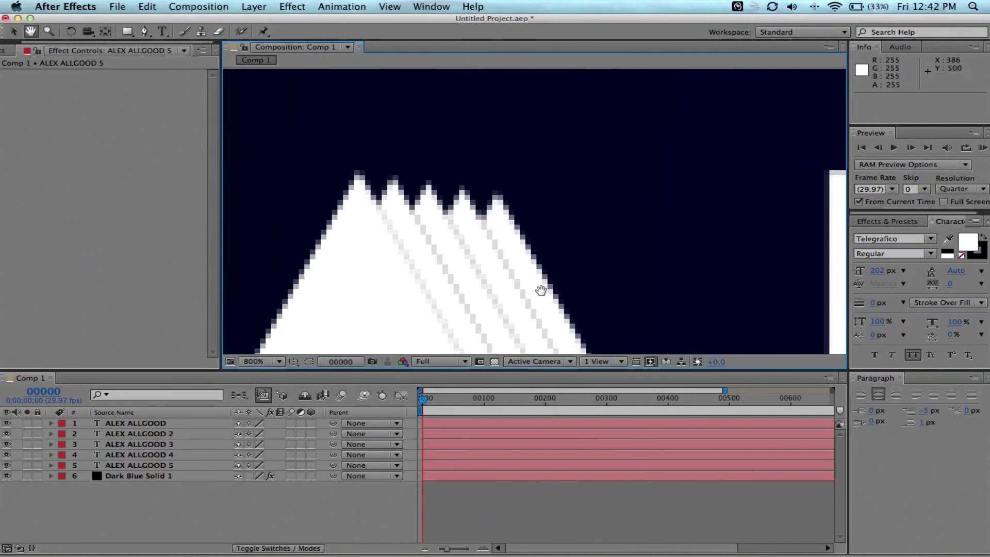
key(v)
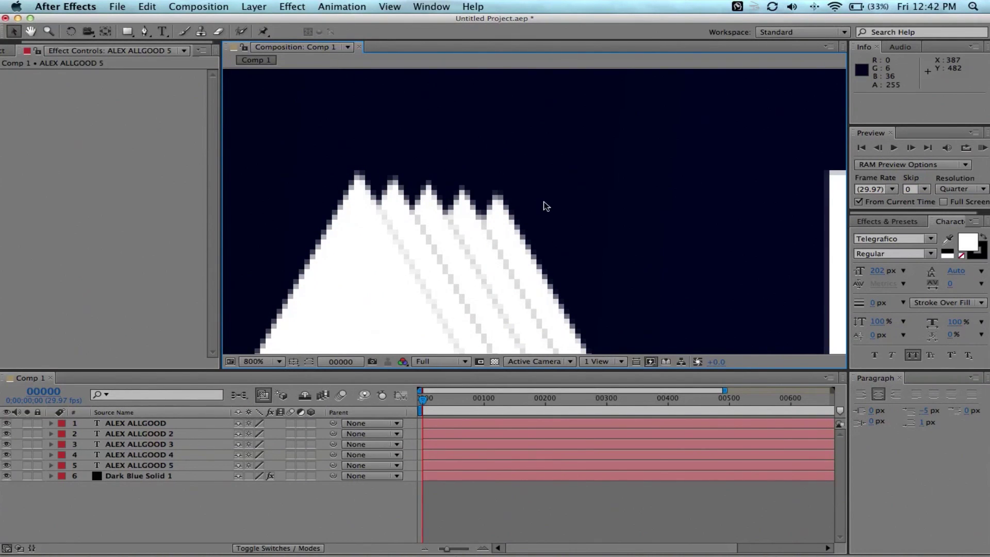
scroll(547, 206, down, 1)
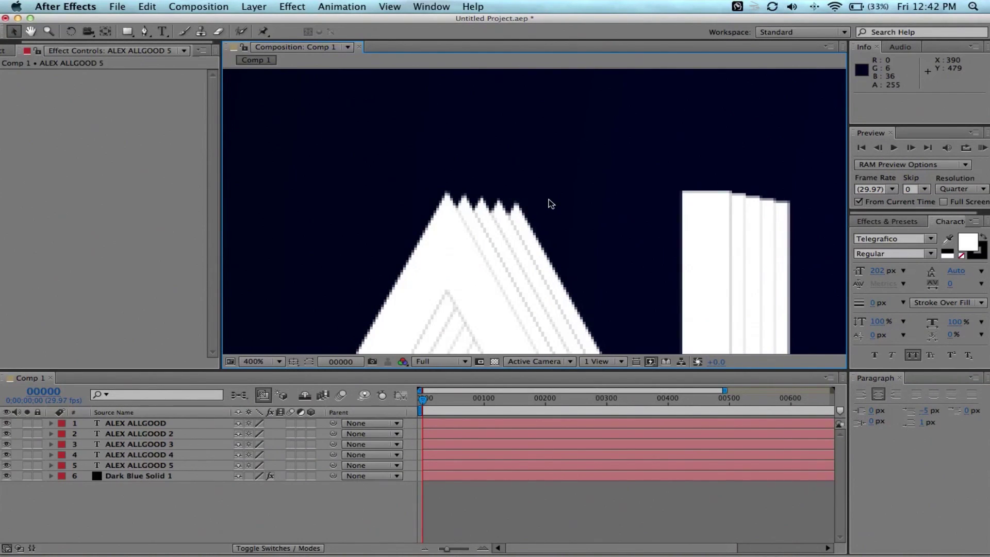
Add a white full-frame solid, White Solid 1, and switch off its visibility.
click(551, 204)
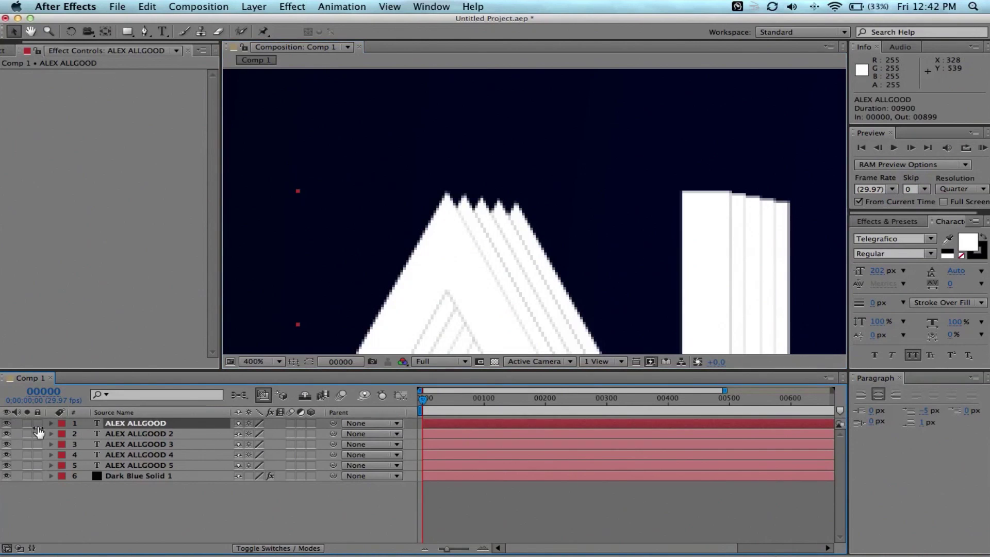
click(151, 497)
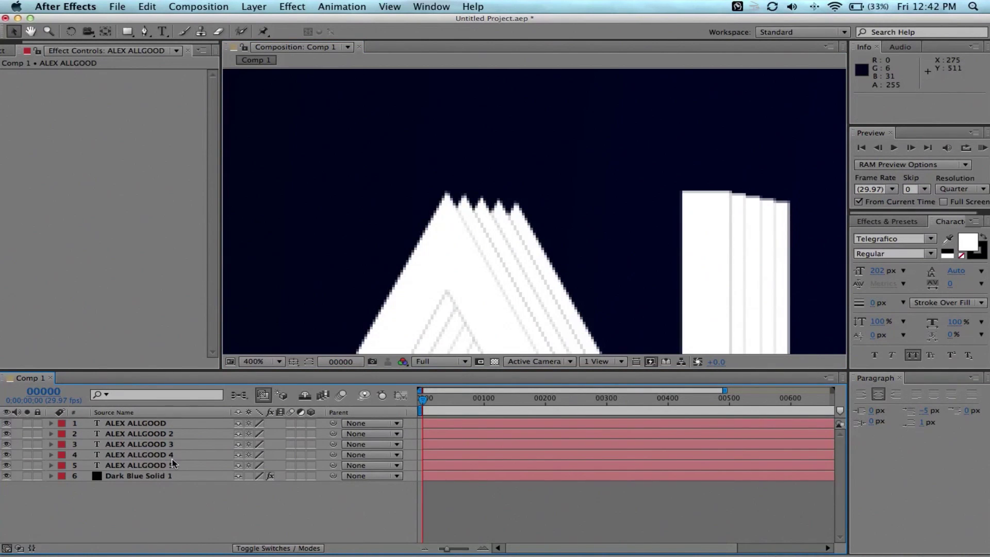
click(255, 6)
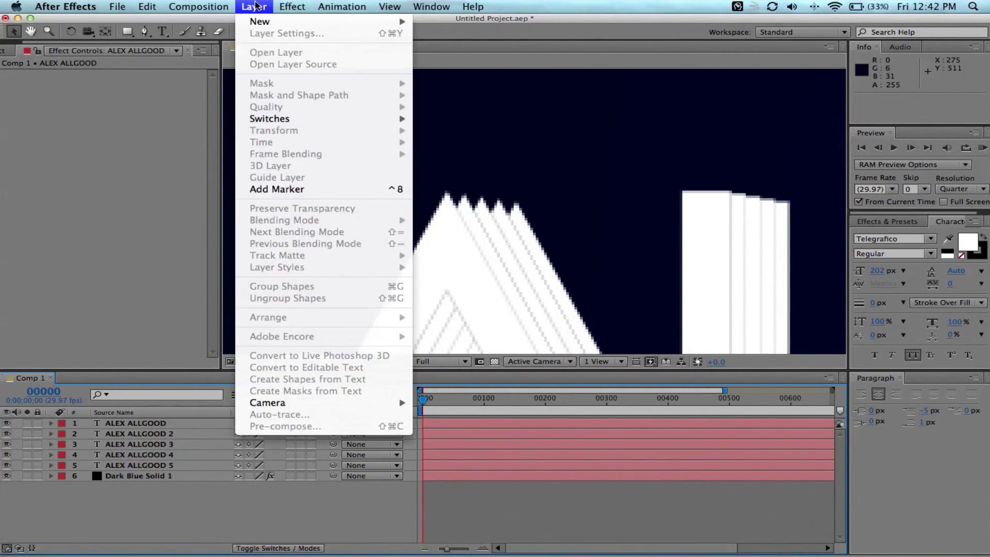
mouse_move(262, 22)
click(450, 39)
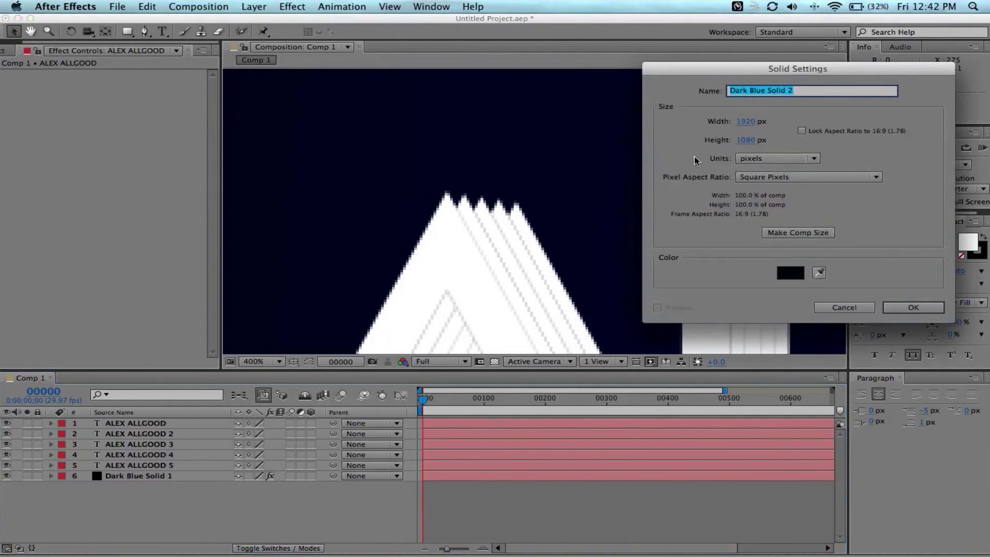
click(780, 280)
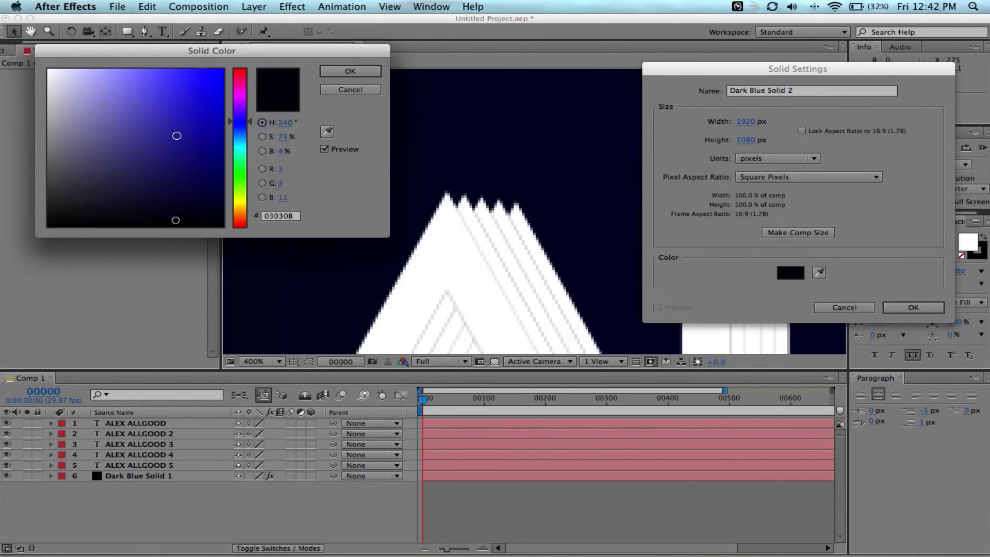
drag(177, 136, 14, 55)
click(347, 70)
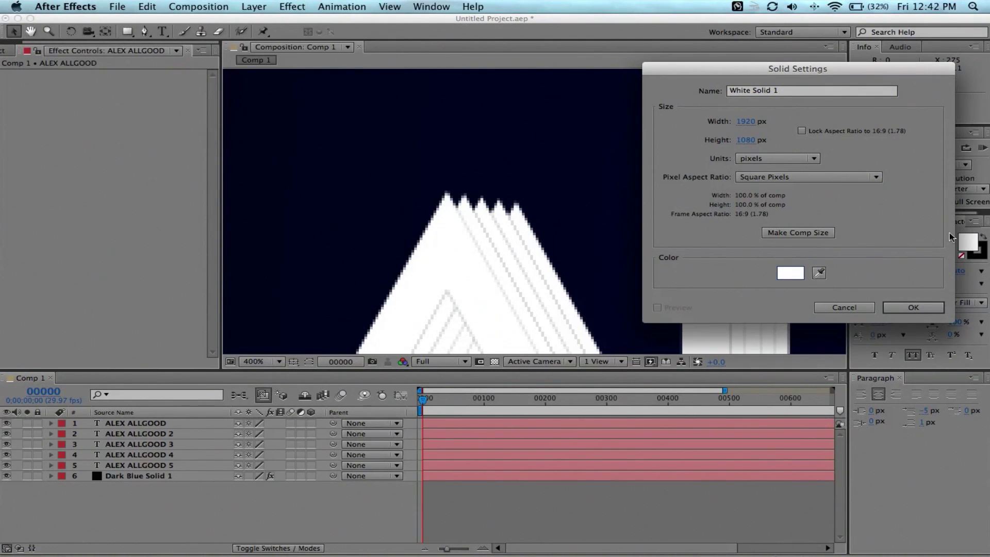
click(898, 308)
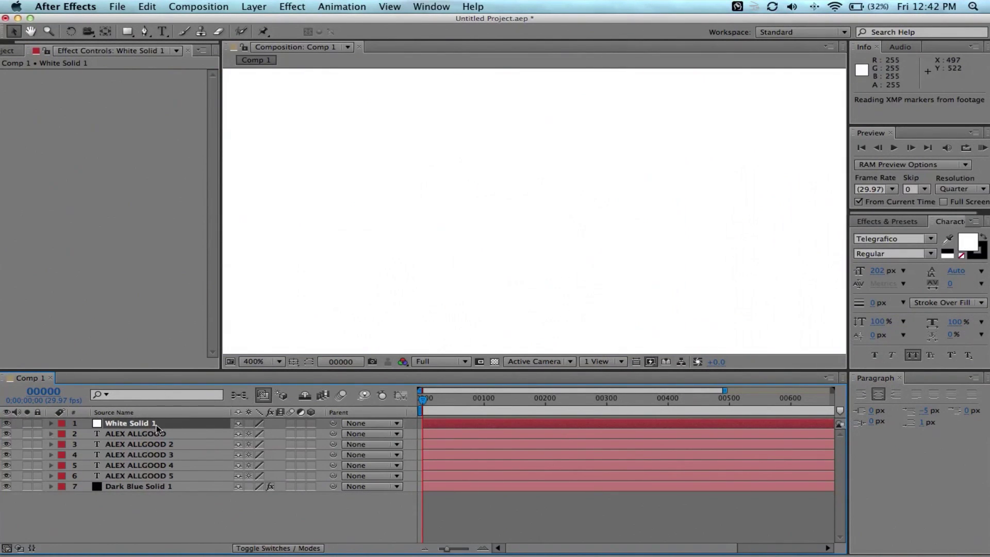
click(6, 423)
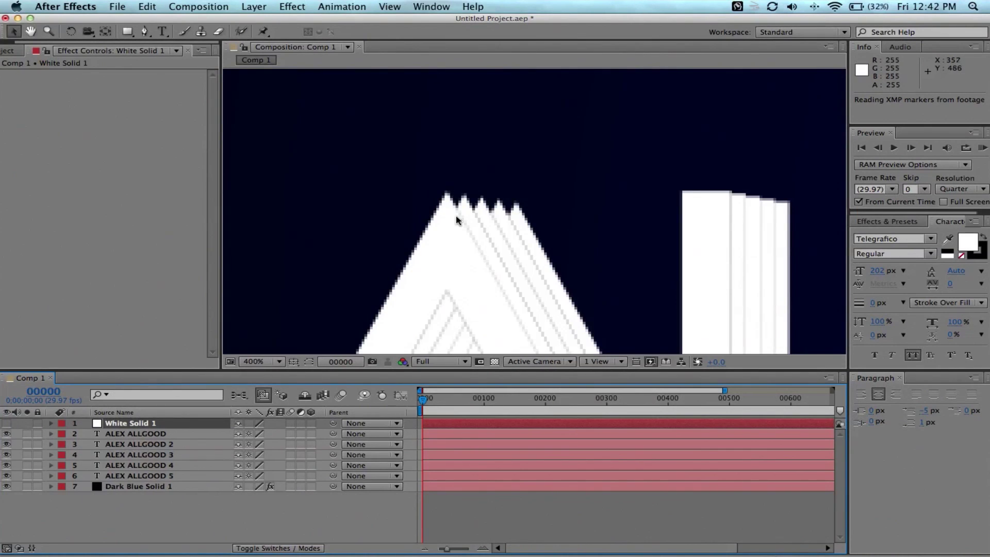
Zoom in and draw a Pen mask on White Solid 1 around the A's stepped top.
key(period)
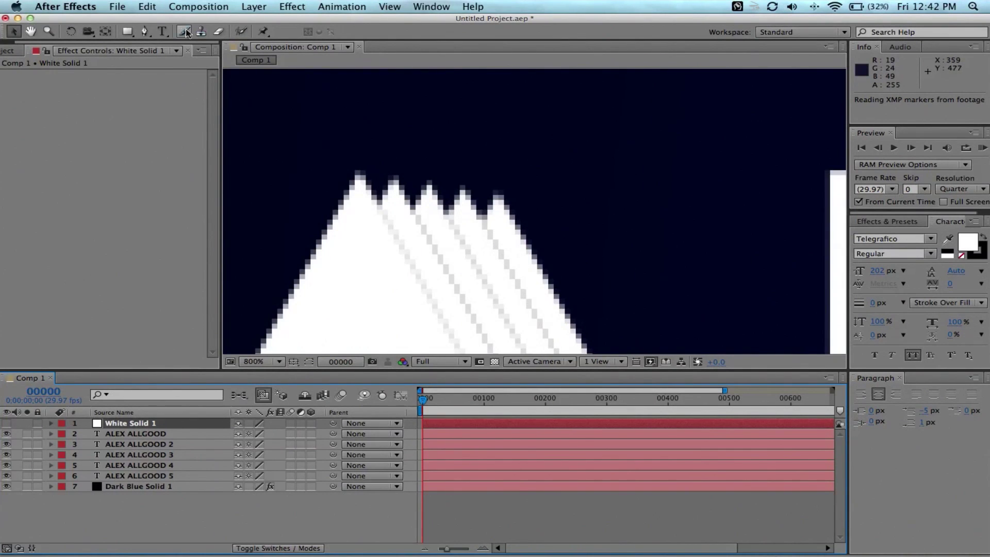
click(145, 32)
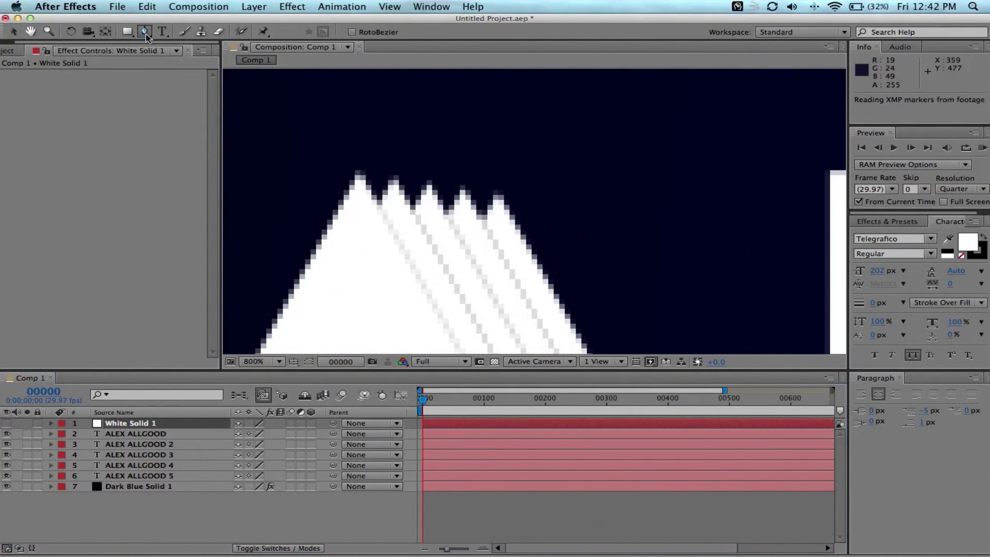
click(358, 175)
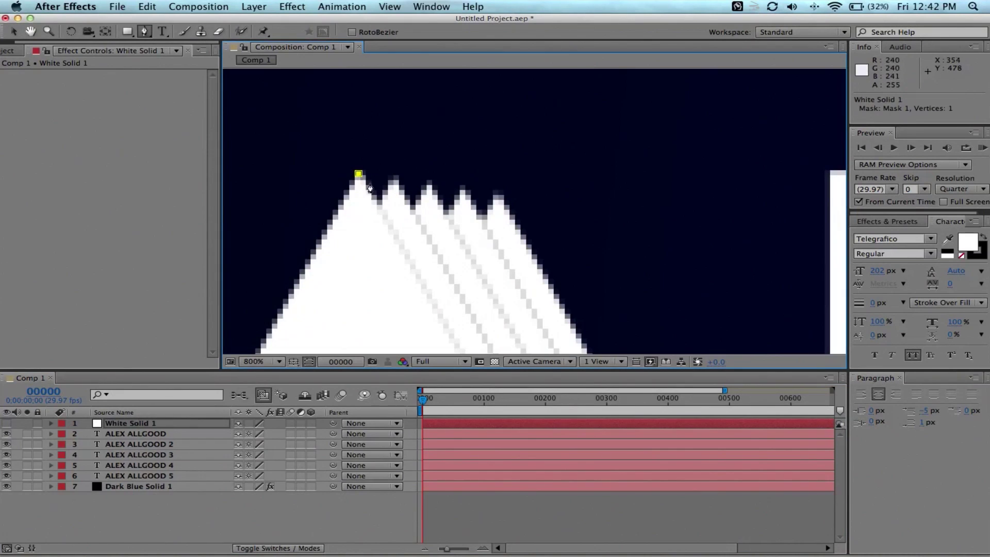
click(499, 197)
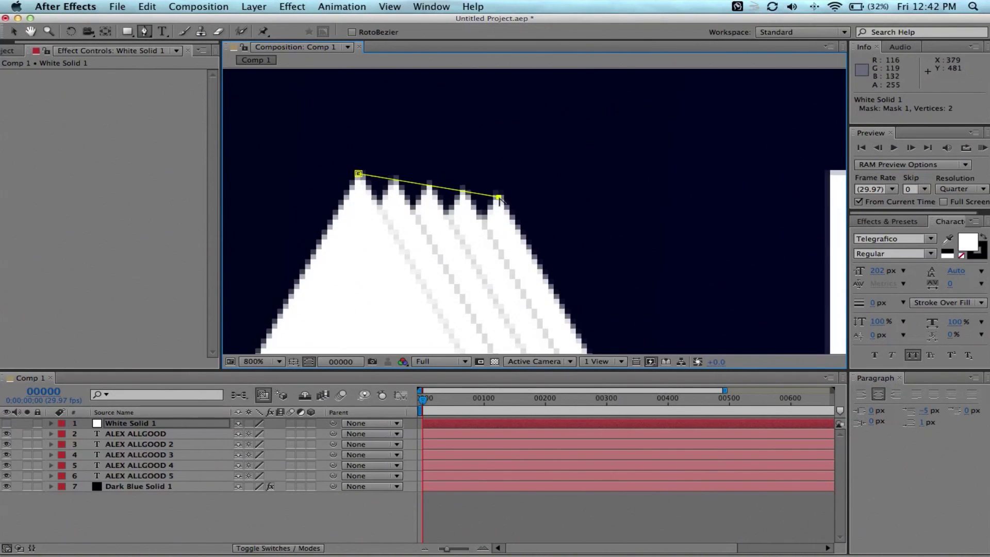
click(424, 283)
click(310, 362)
Toggle White Solid 1's visibility to check the mask, then pan over to the L.
click(7, 423)
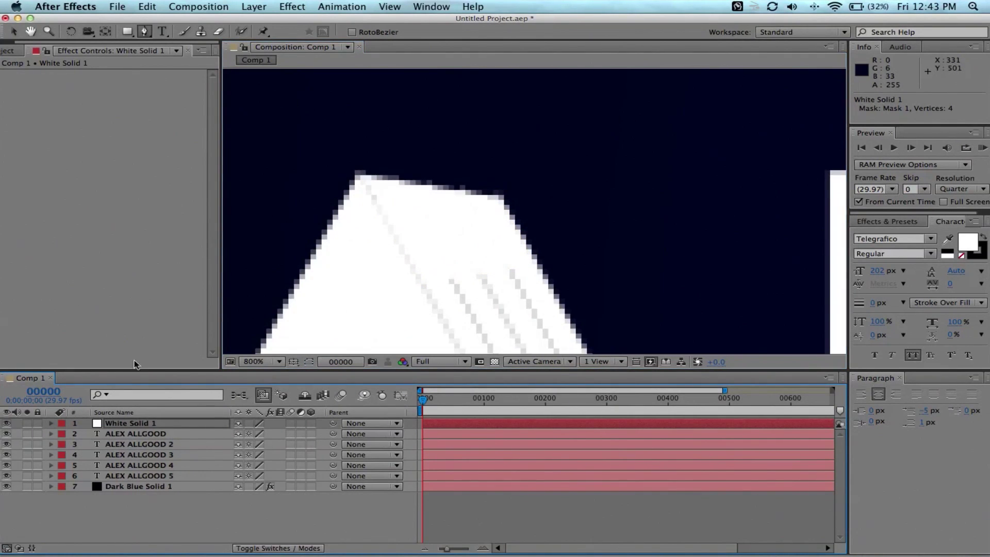
scroll(397, 269, down, 6)
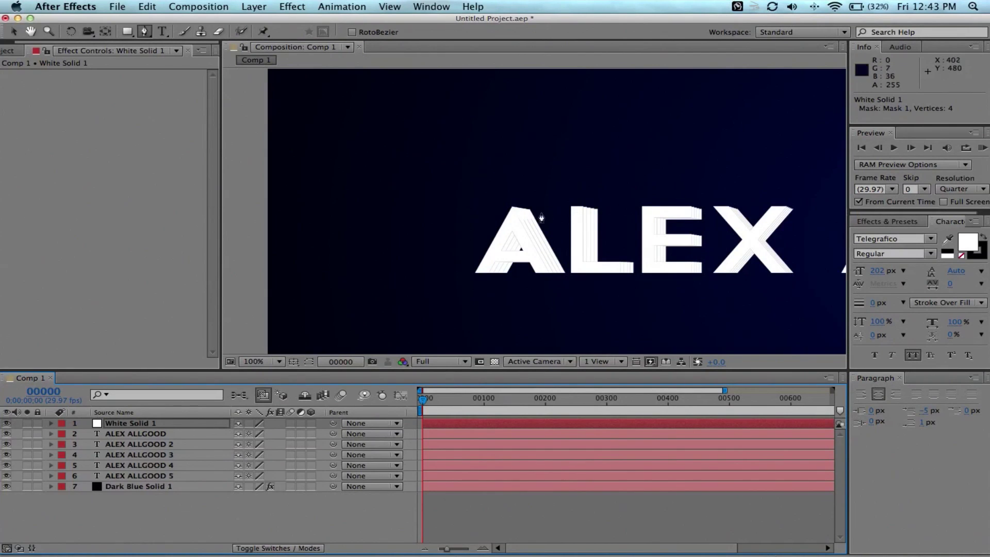
scroll(479, 205, up, 6)
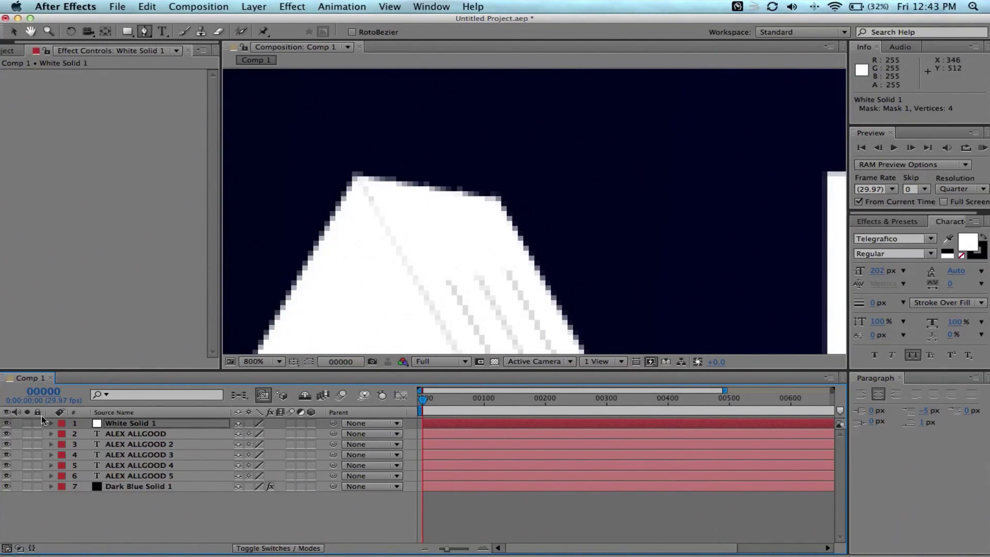
click(7, 424)
scroll(491, 265, down, 4)
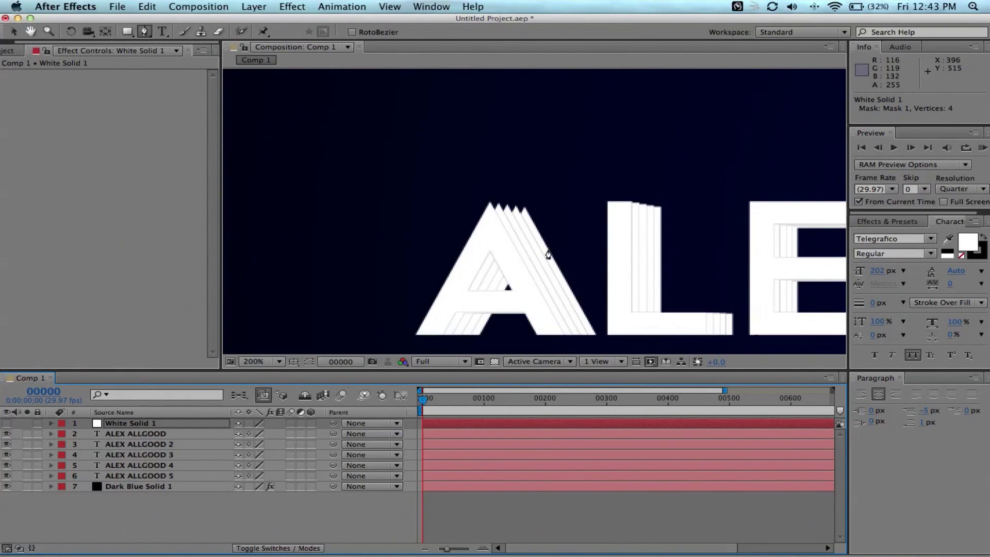
scroll(546, 256, up, 2)
key(space)
drag(665, 248, 376, 258)
scroll(360, 224, right, 3)
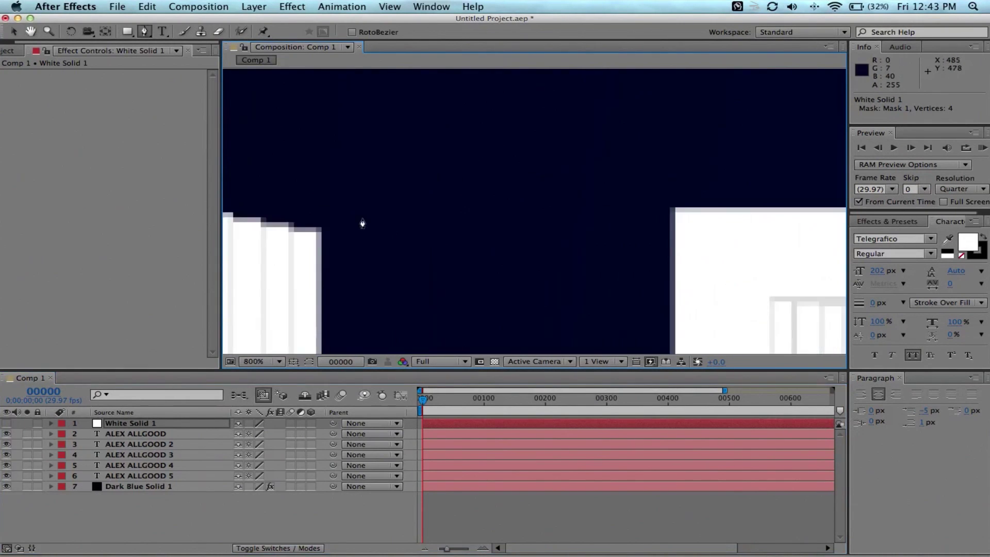
scroll(679, 215, up, 2)
Draw a closed four-point mask over the L's top bar on White Solid 1.
click(524, 191)
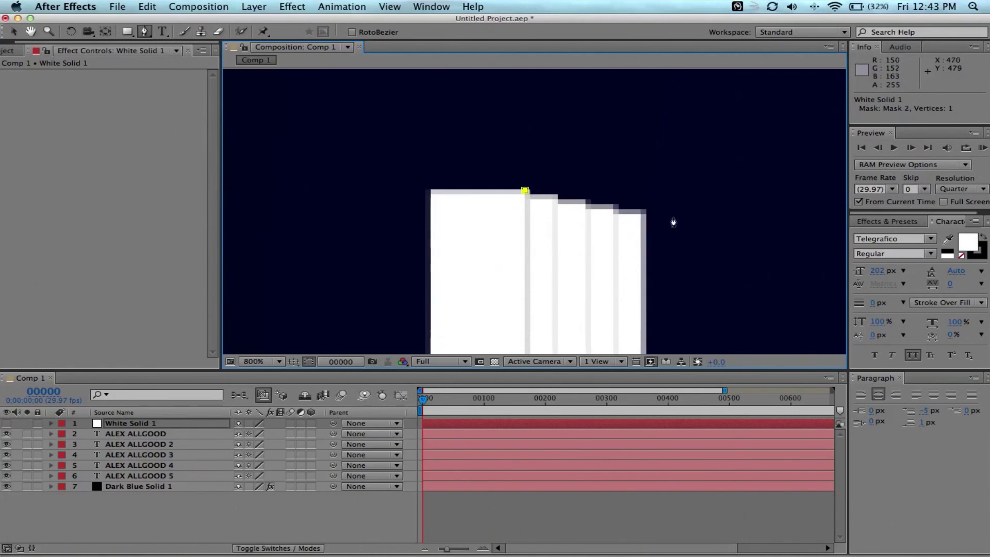
click(644, 214)
click(643, 276)
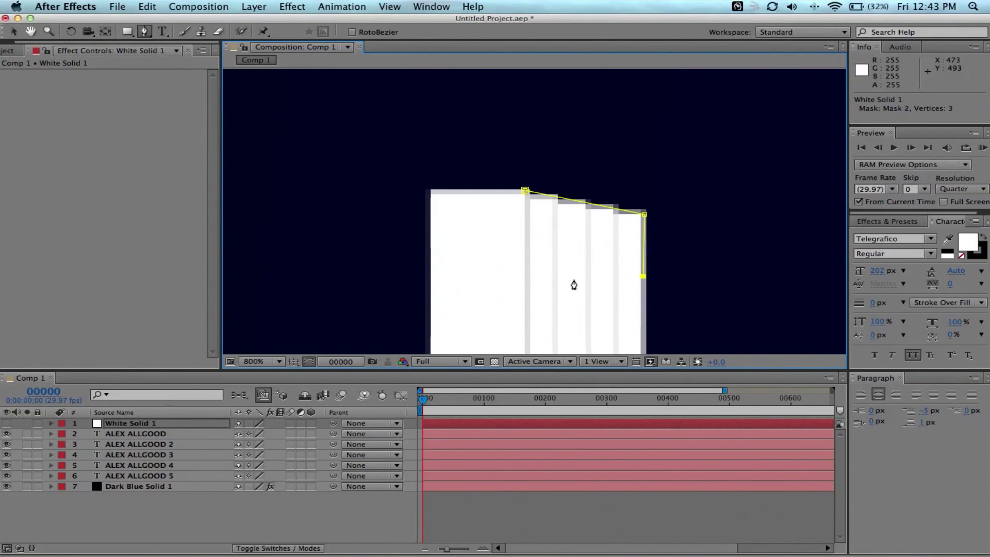
click(526, 273)
click(525, 190)
Add a four-point mask over the E's top arm.
key(space)
drag(596, 294, 339, 261)
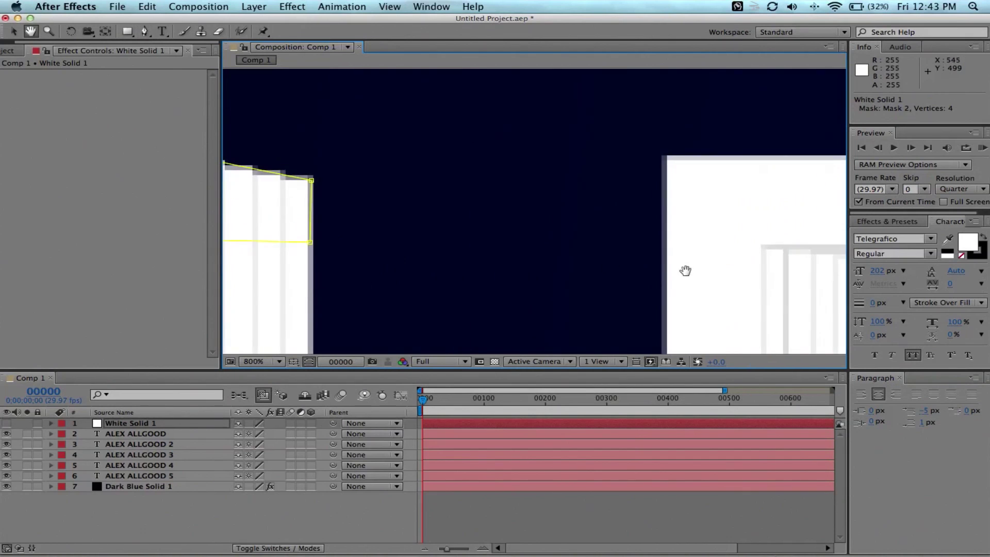
drag(685, 270, 361, 289)
drag(561, 284, 442, 271)
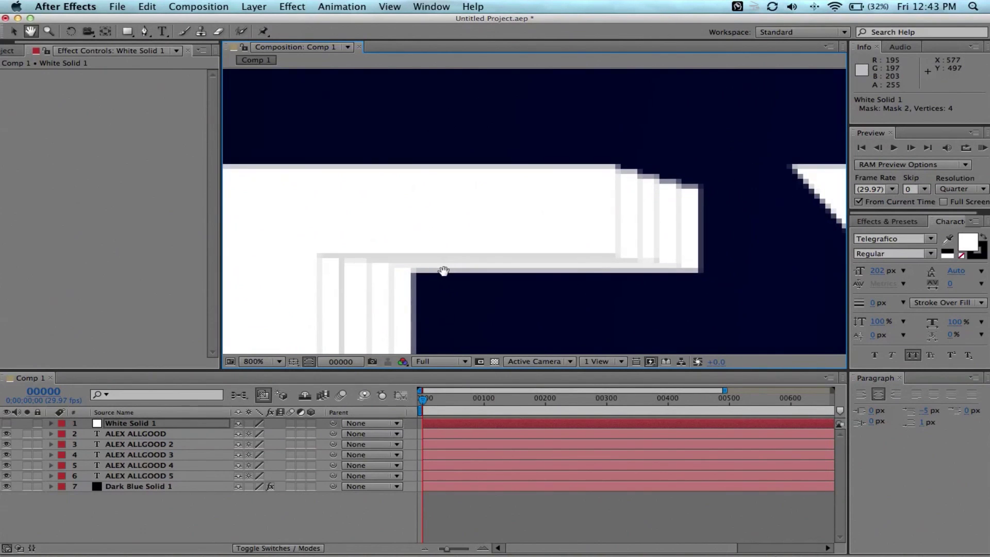
click(613, 166)
click(698, 189)
click(699, 232)
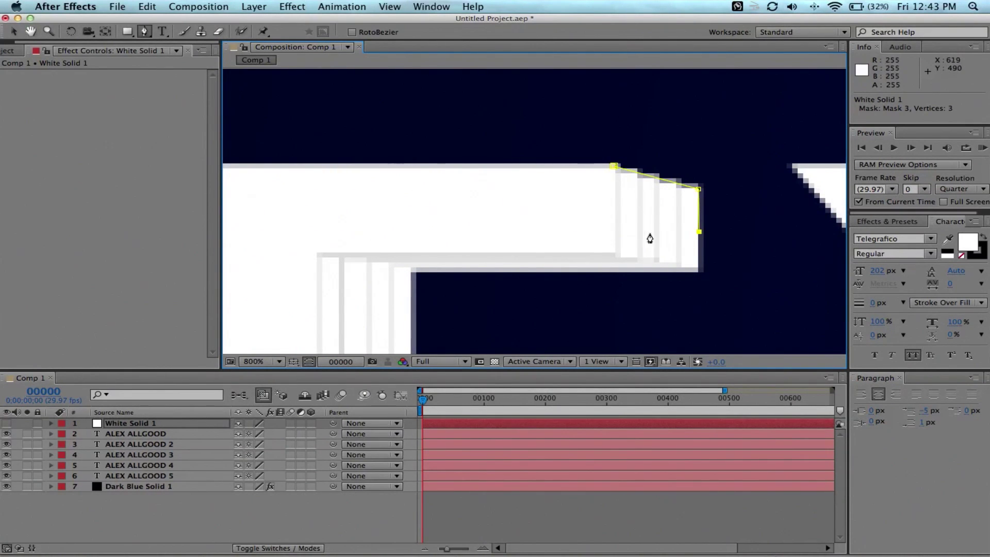
click(619, 220)
scroll(549, 304, down, 5)
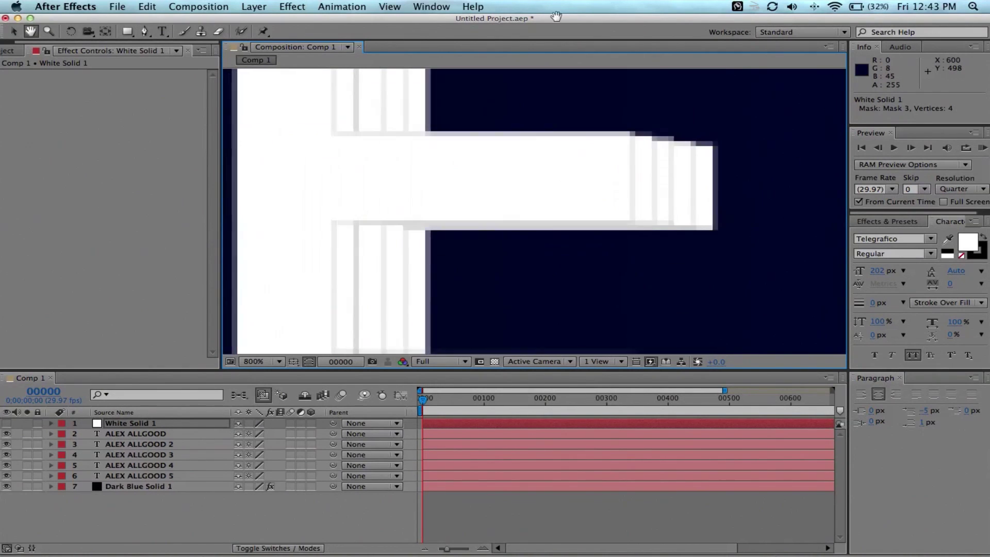
Draw a closed mask over the E's middle arm, correcting a misplaced point.
click(629, 127)
click(711, 139)
click(718, 181)
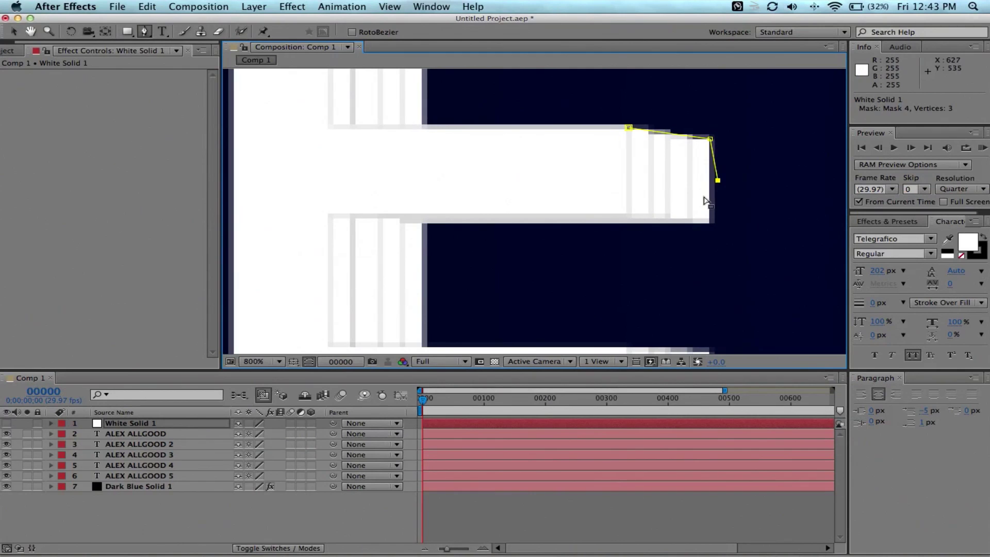
key(super+z)
click(706, 184)
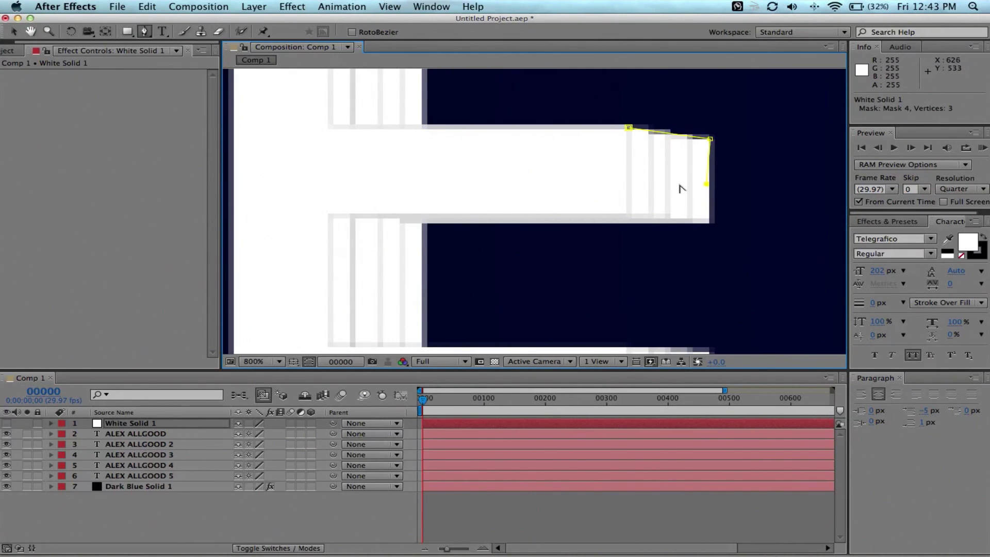
click(629, 128)
Patch the G's lower tip with a closed four-point mask.
drag(629, 237, 590, 214)
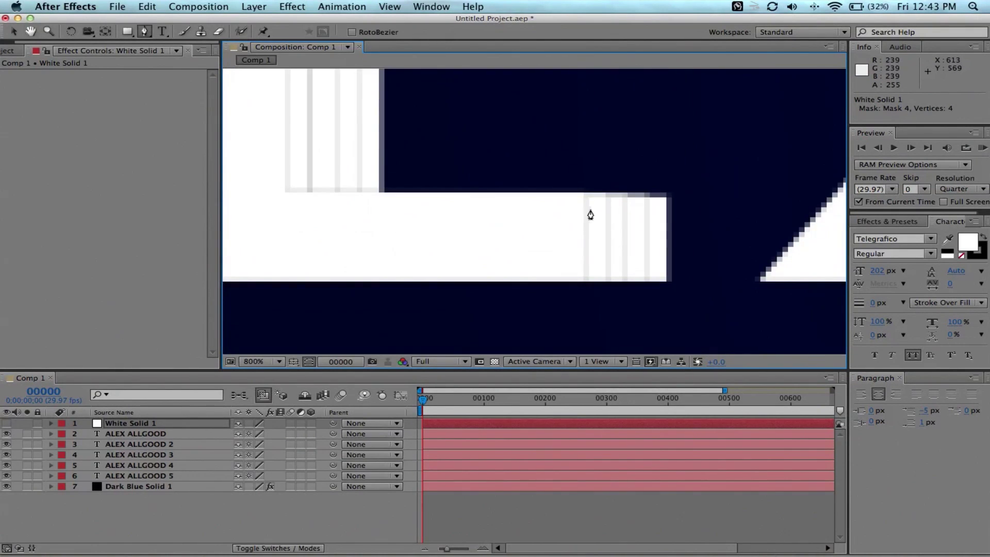
drag(732, 197, 663, 214)
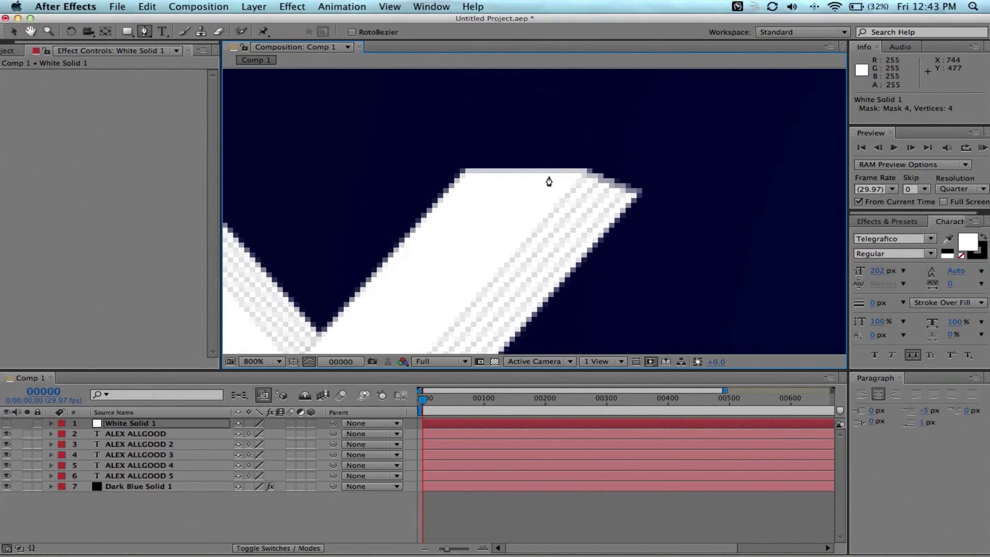
scroll(549, 181, down, 3)
scroll(574, 188, up, 3)
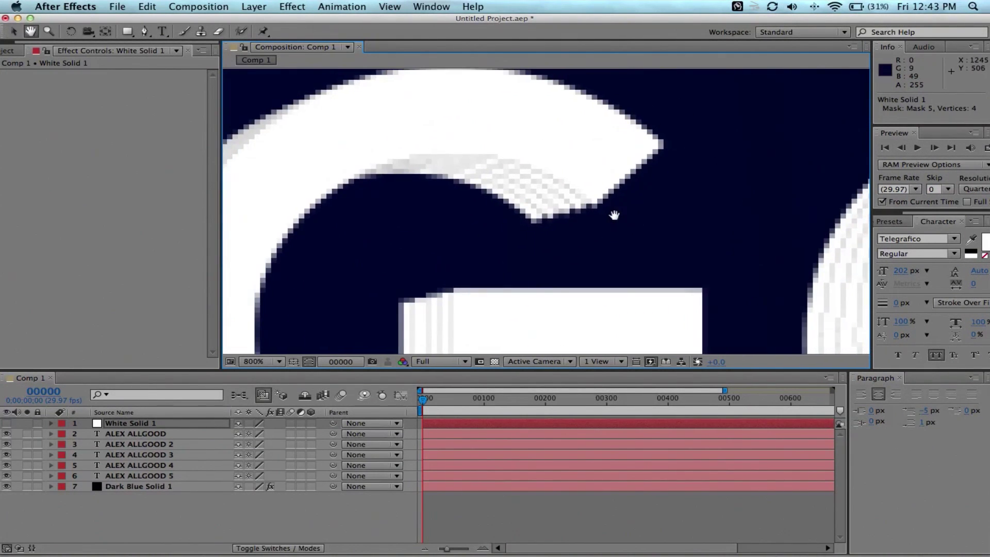
scroll(614, 214, up, 1)
drag(619, 221, 616, 239)
click(145, 32)
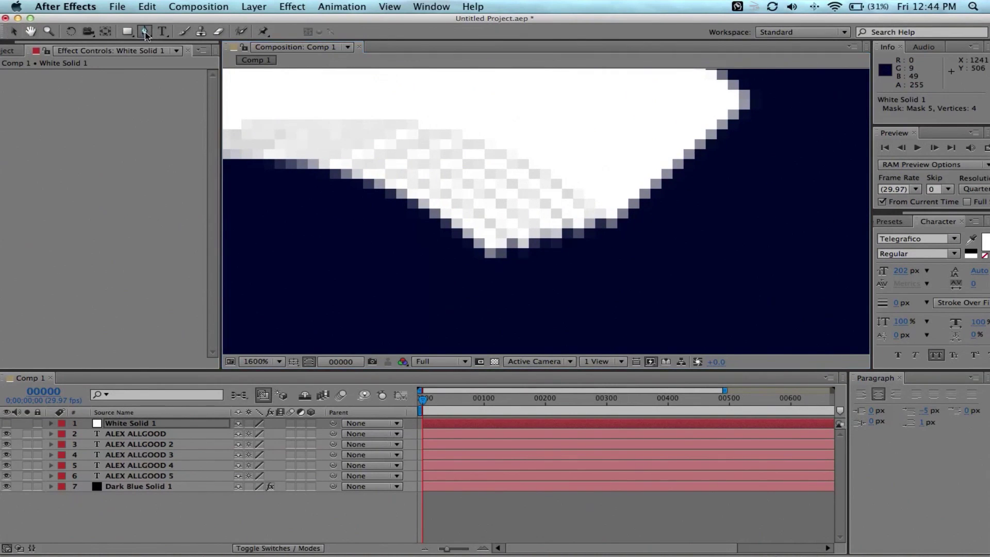
click(491, 254)
click(609, 221)
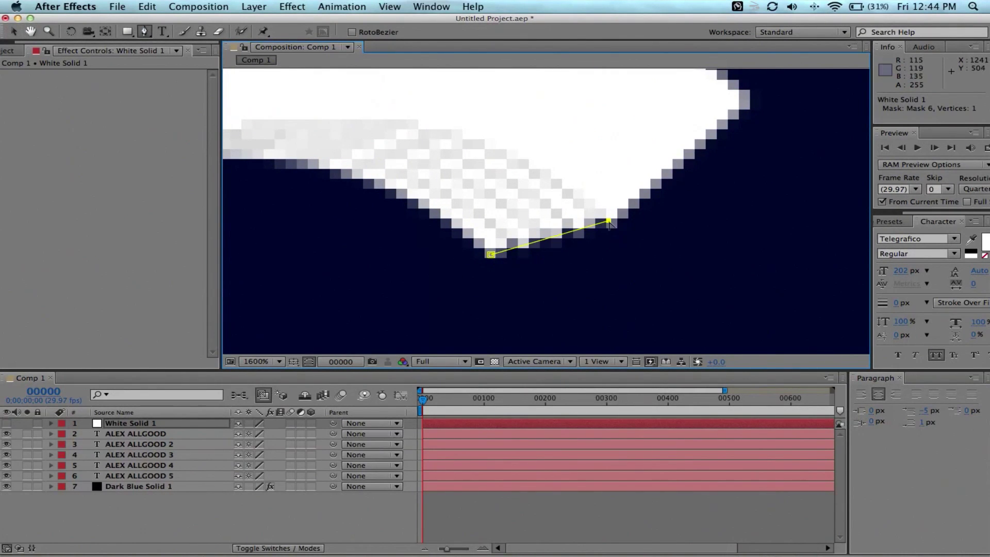
click(522, 170)
click(439, 217)
click(491, 254)
Patch the D's stem corner with a closed four-point mask, then frame the whole title.
key(comma)
key(comma)
key(comma)
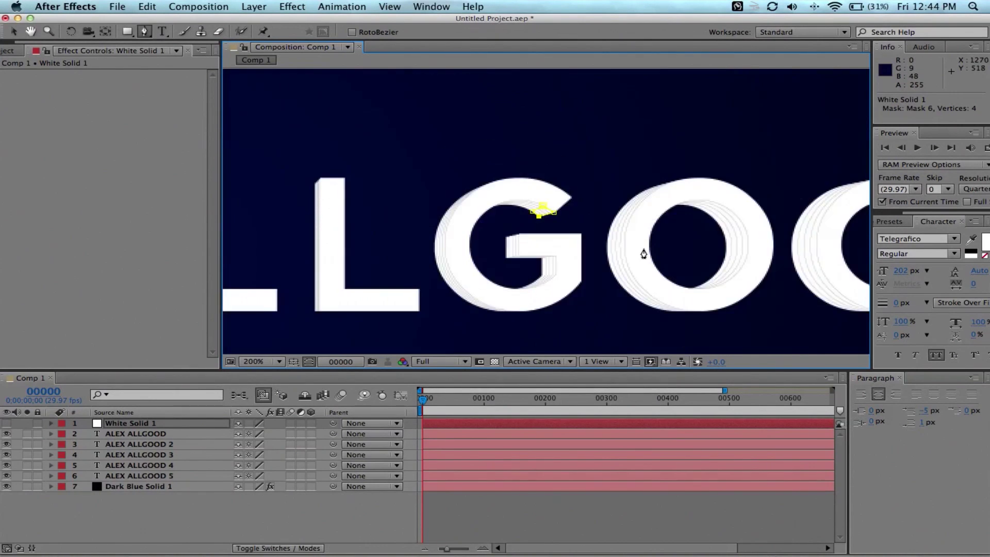
scroll(740, 239, up, 1)
drag(740, 239, 563, 234)
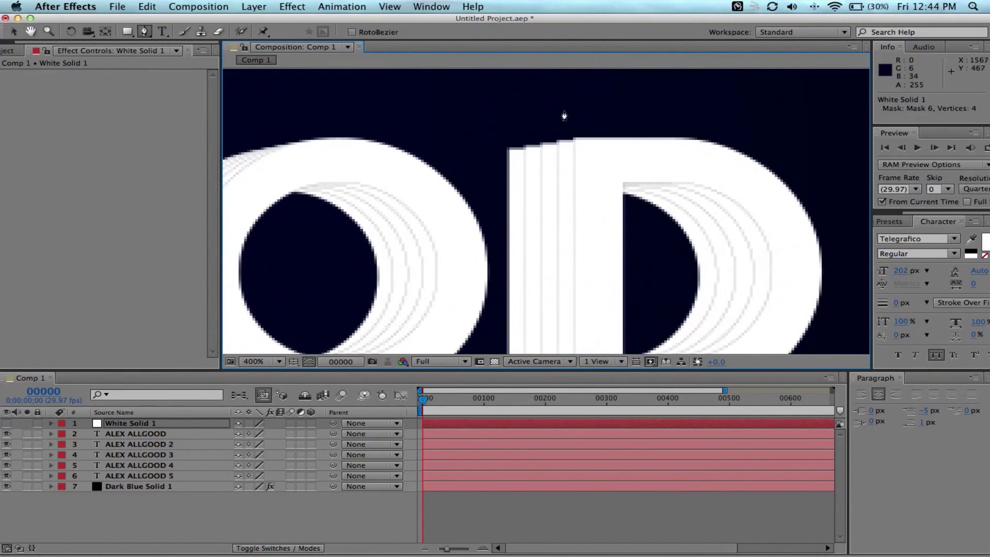
scroll(566, 115, up, 1)
drag(566, 115, 570, 205)
click(608, 162)
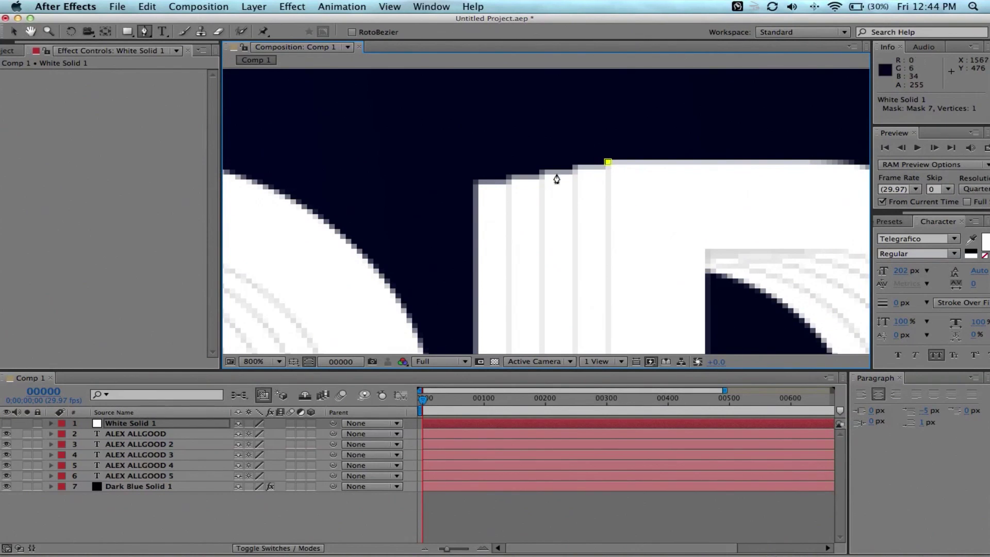
click(475, 183)
click(476, 243)
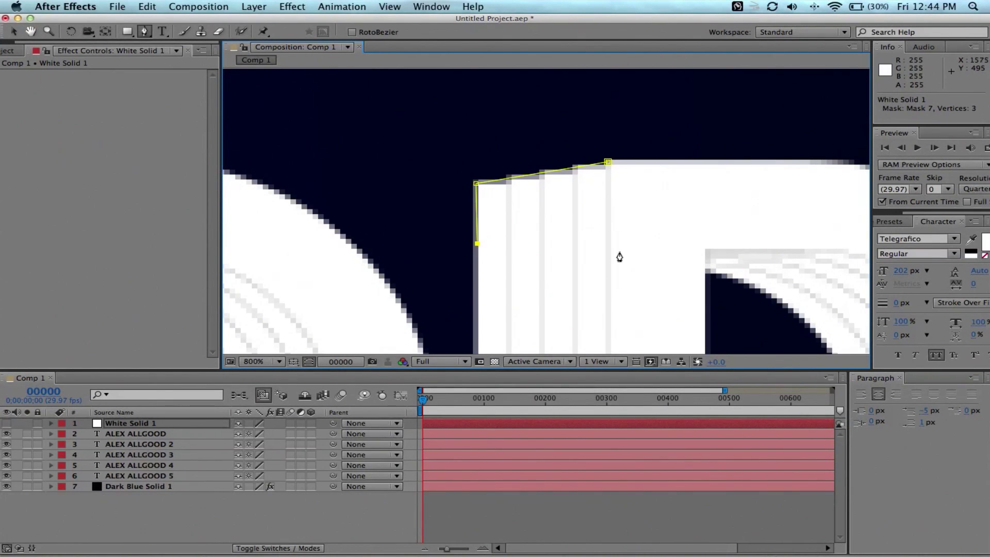
click(606, 251)
click(608, 163)
scroll(533, 217, down, 7)
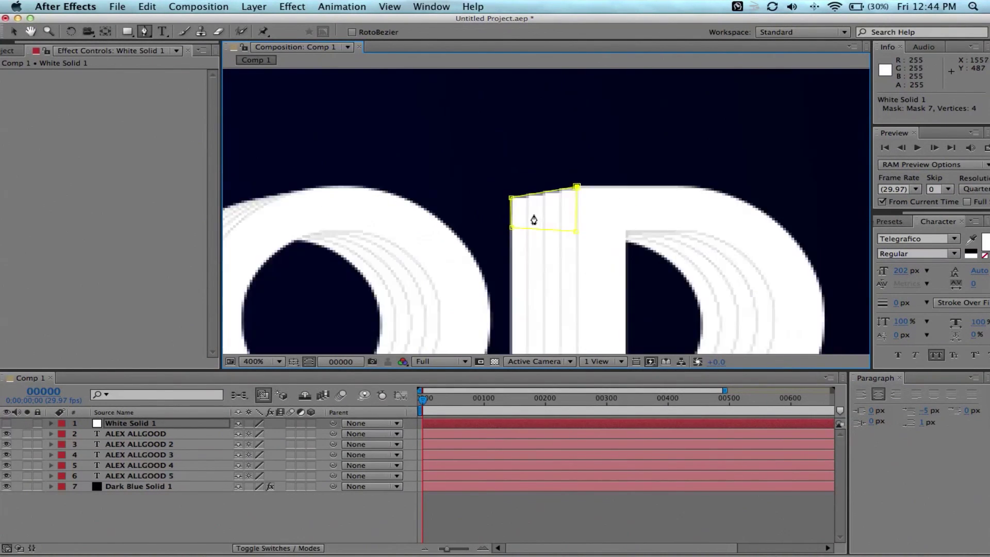
drag(531, 227, 633, 228)
key(g)
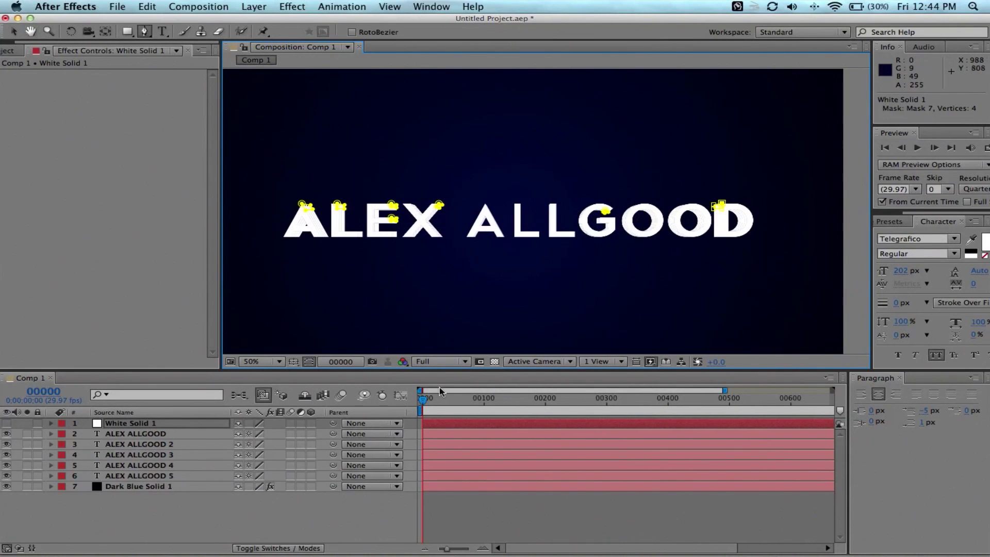
click(7, 423)
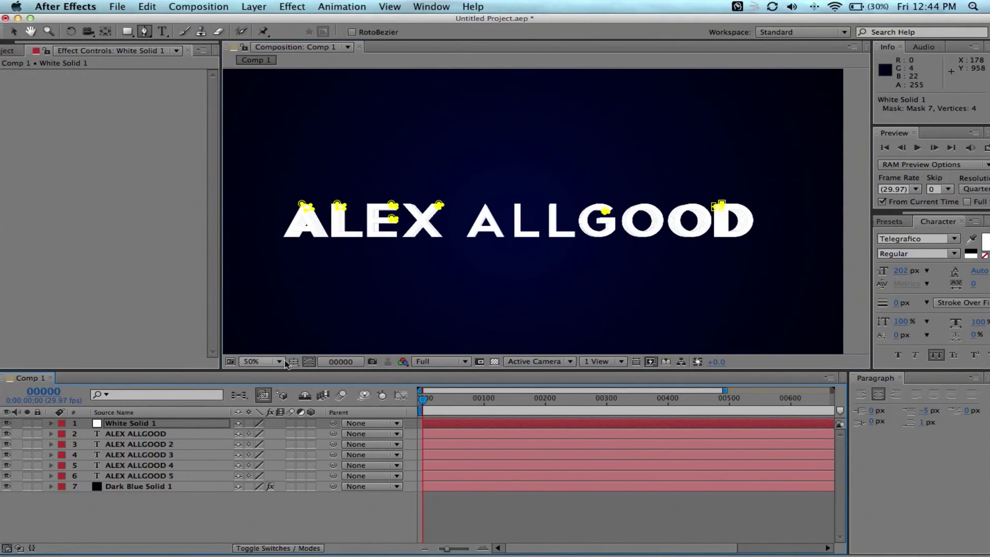
click(309, 362)
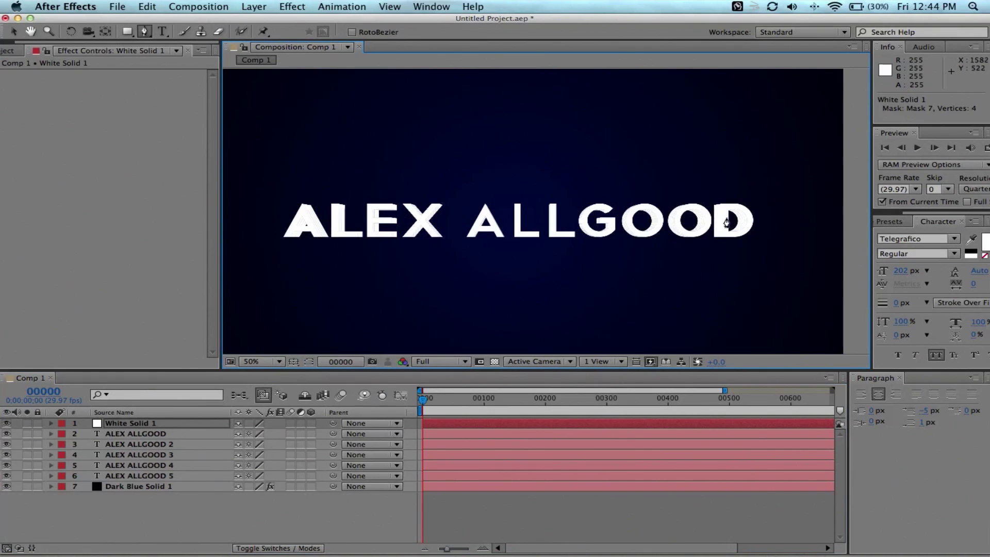
key(period)
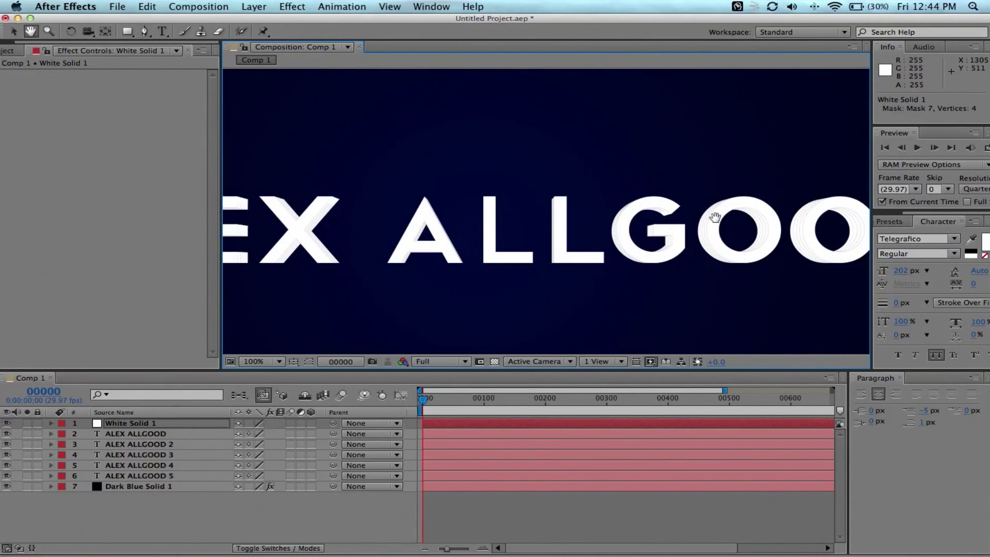
drag(712, 223, 552, 222)
scroll(587, 237, left, 5)
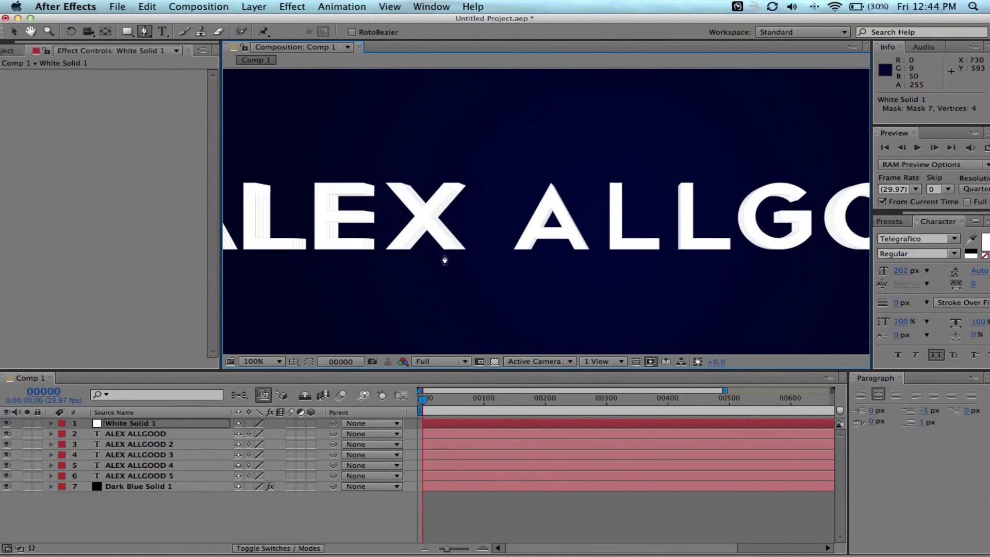
key(comma)
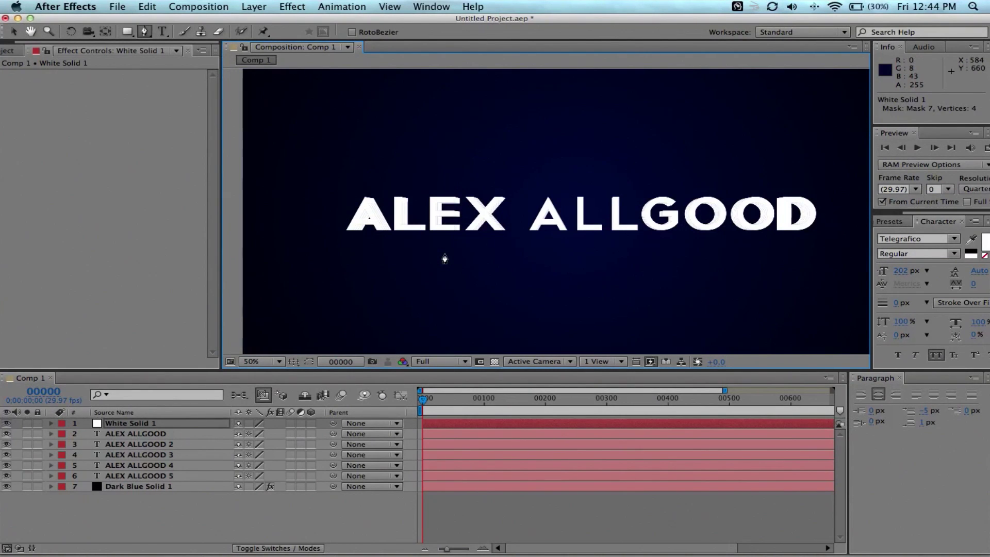
click(146, 433)
drag(138, 438, 131, 422)
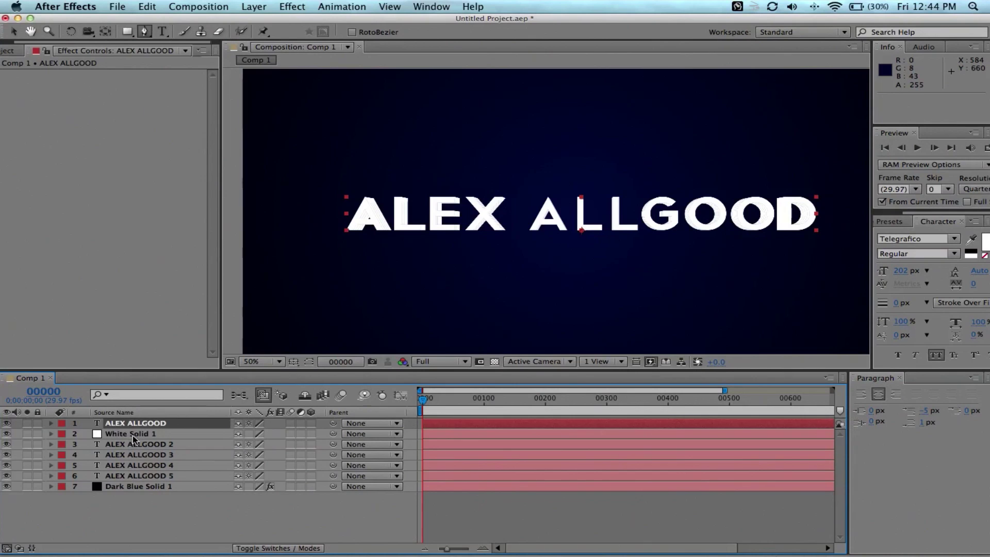
click(133, 435)
shift+click(160, 476)
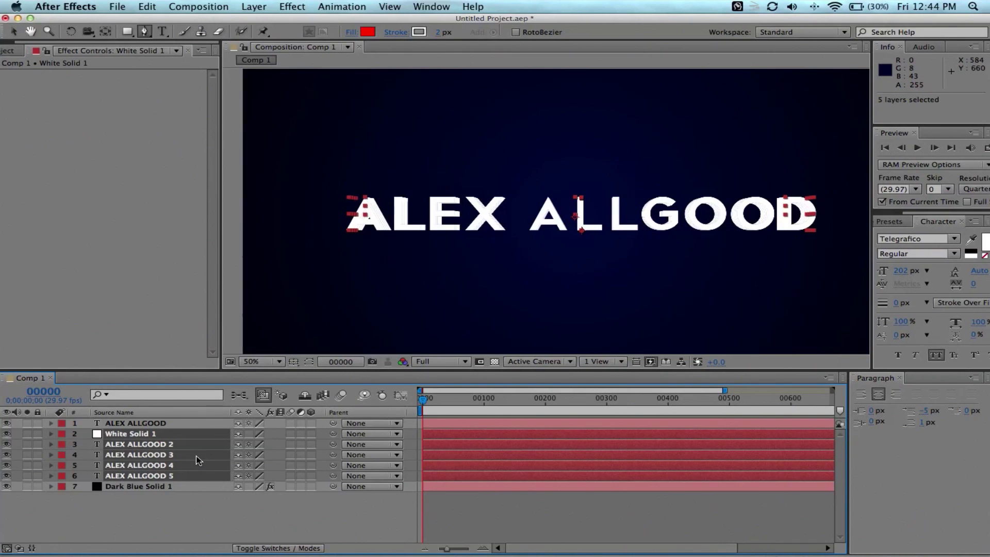
Pre-compose the selected layers into a new comp named 3D Text.
key(super+shift+c)
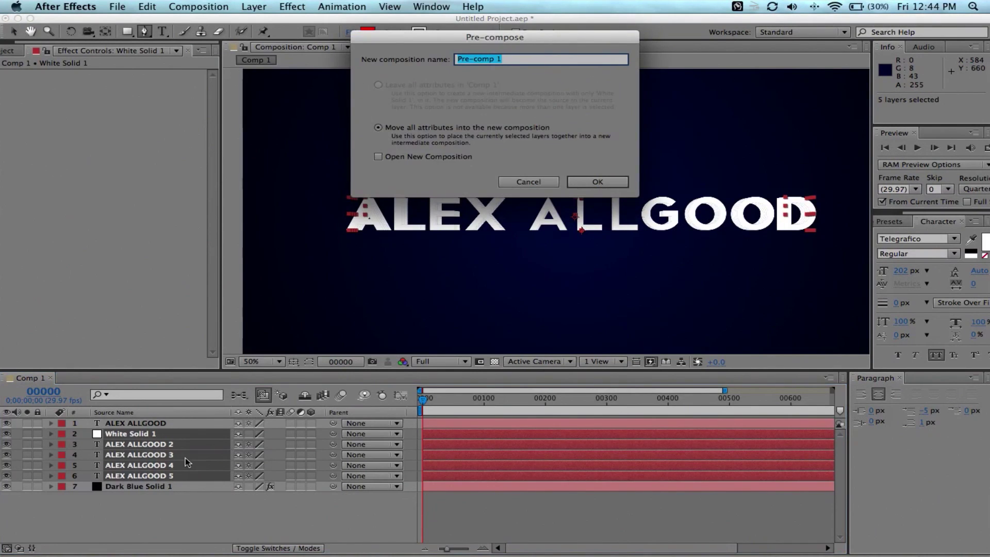
click(526, 180)
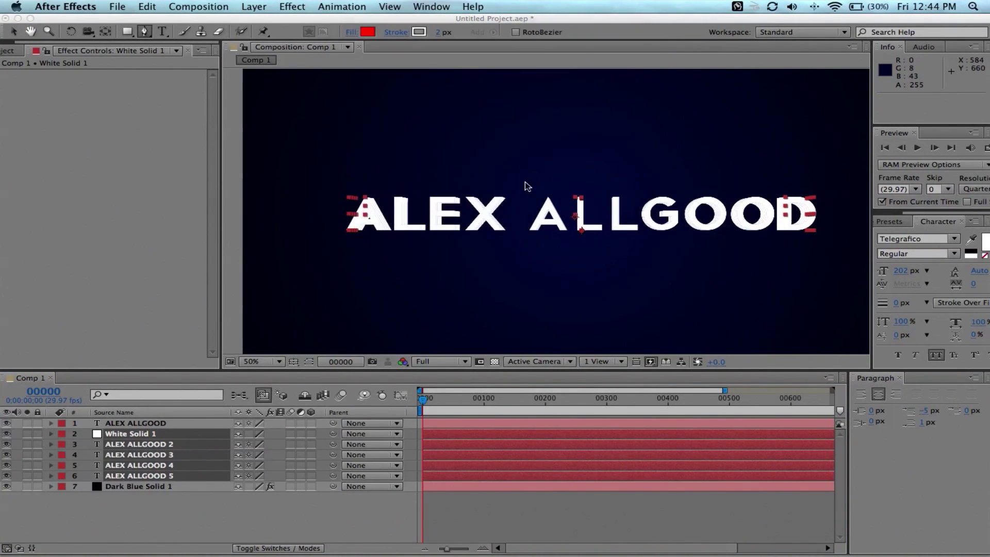
click(198, 6)
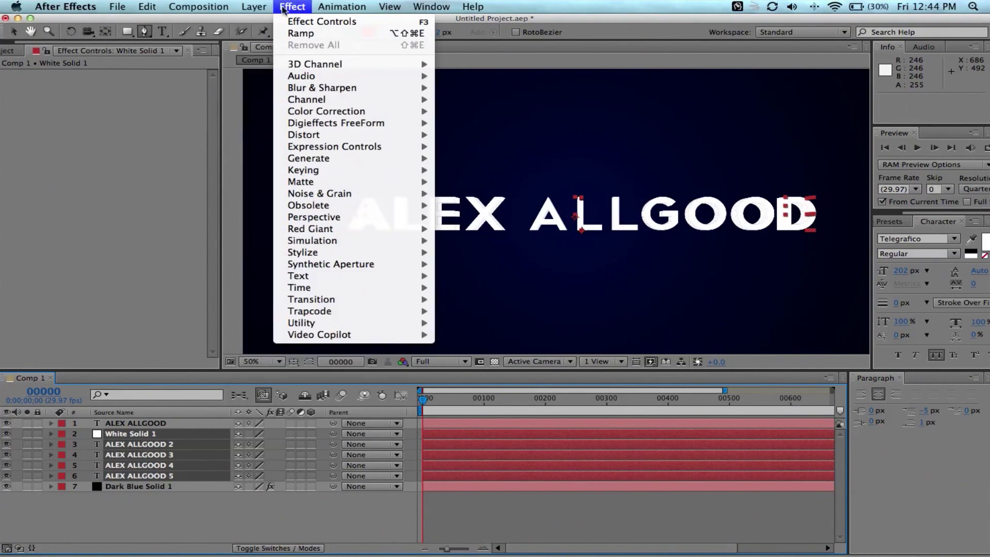
mouse_move(268, 9)
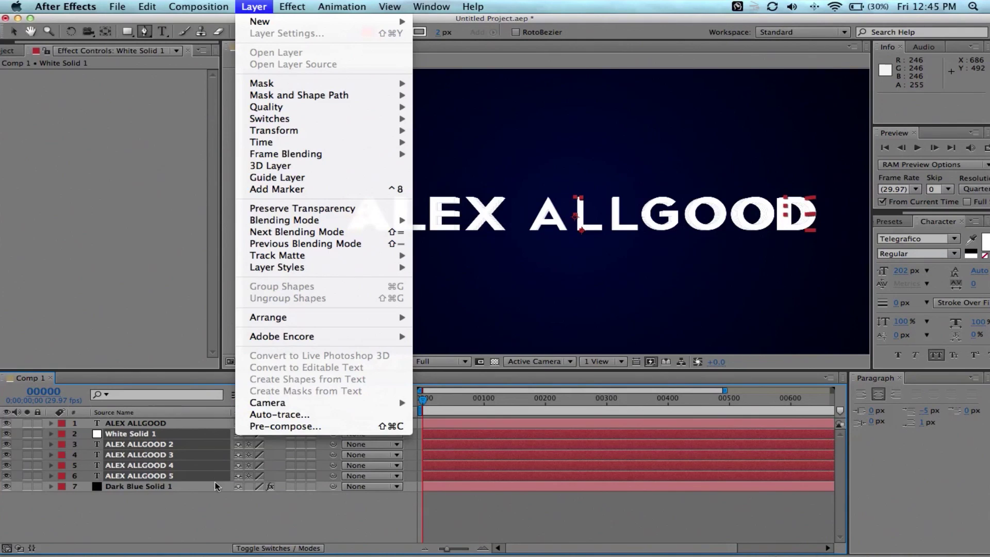
click(258, 427)
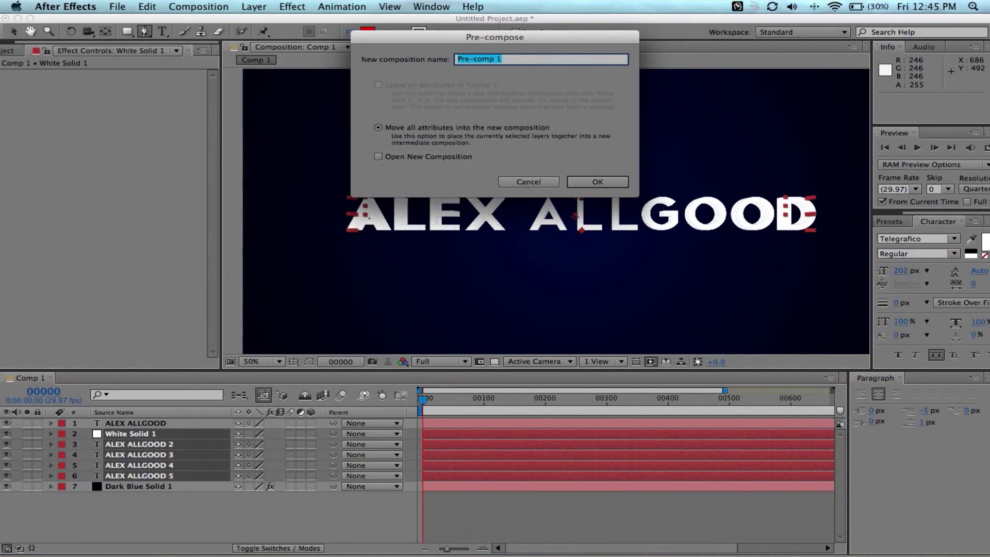
drag(447, 41, 421, 135)
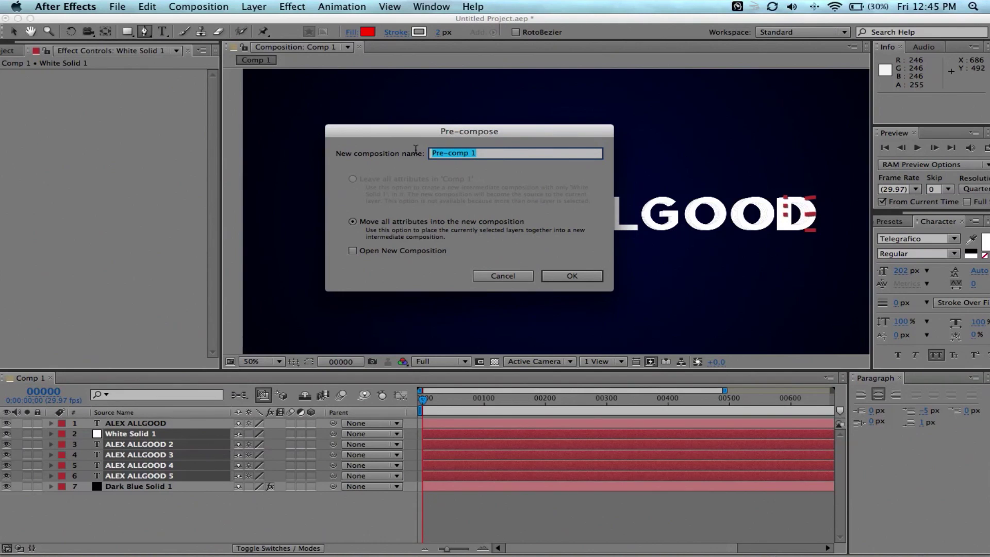
text(#D)
click(565, 277)
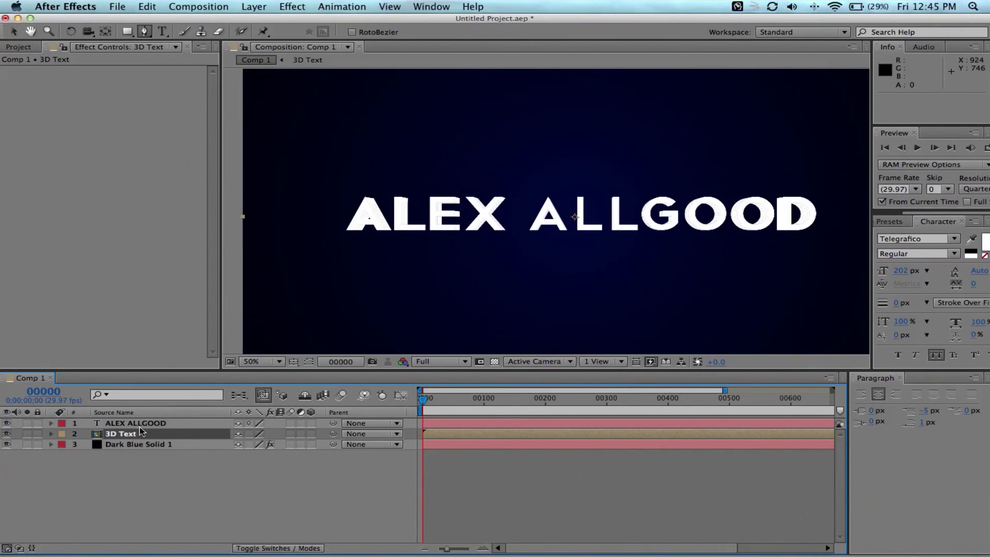
click(135, 423)
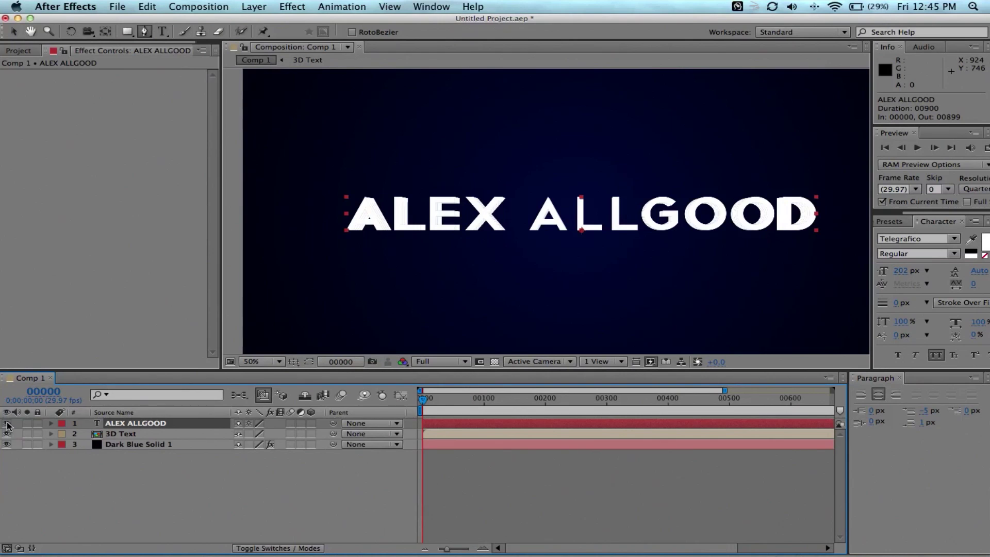
Toggle the 3D Text layer's visibility to compare the title with and without extrusion.
click(6, 435)
click(8, 435)
click(8, 434)
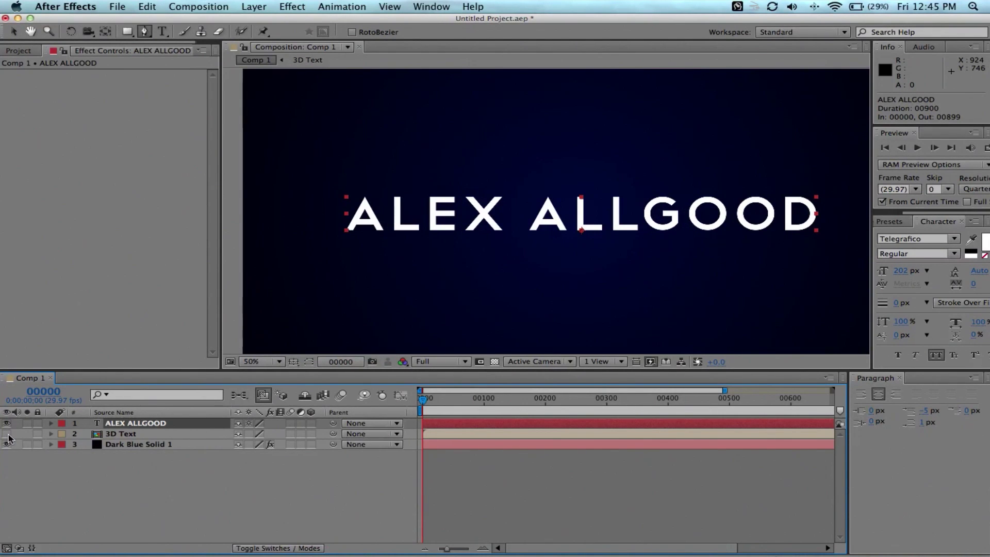
click(7, 435)
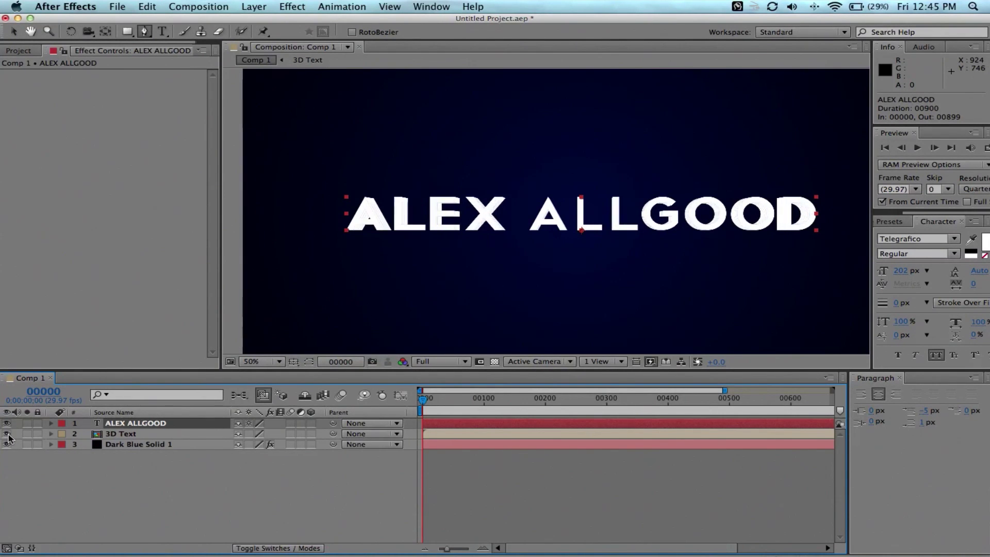
Inspect the 3D Text pre-comp's contents, then find Ramp under Generate in Effects & Presets.
click(119, 434)
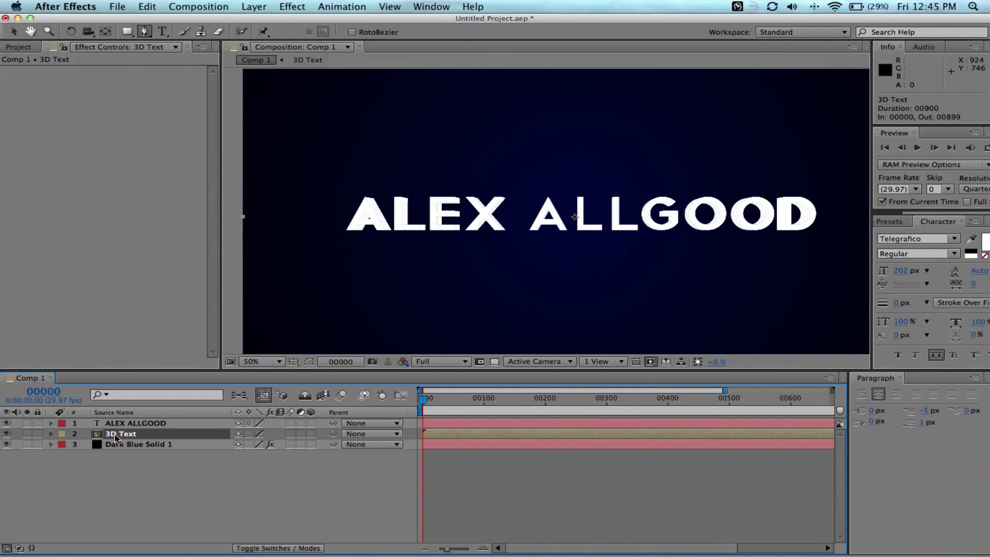
double_click(113, 437)
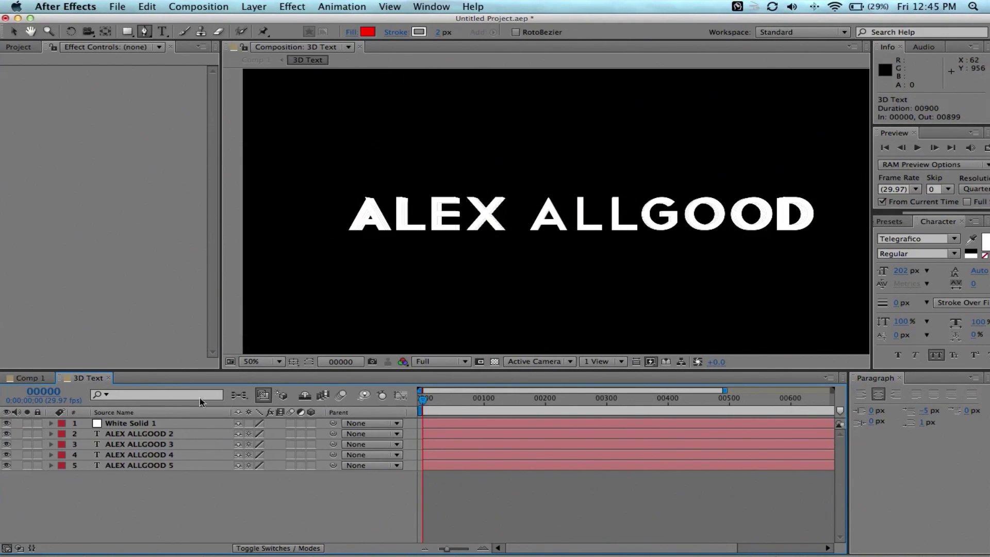
click(125, 426)
click(126, 485)
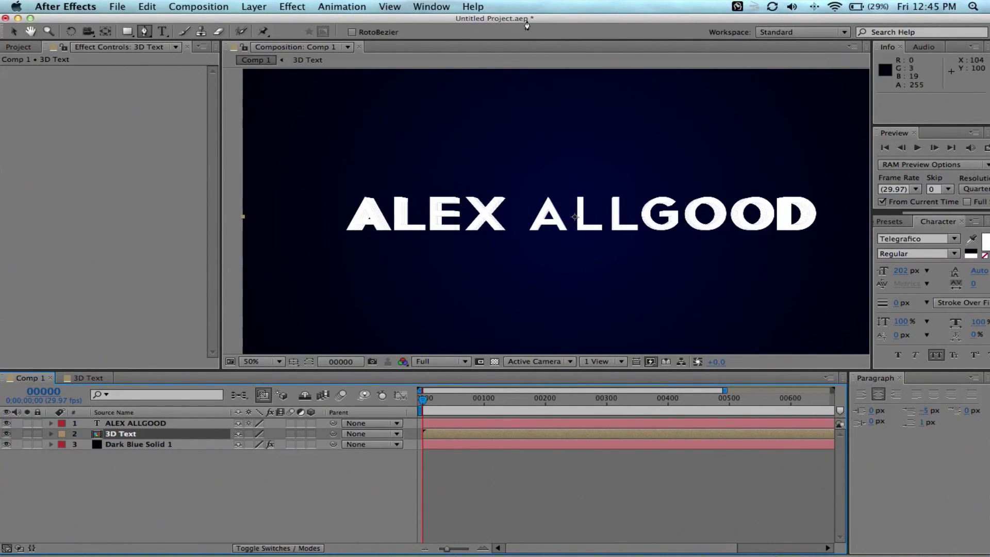
click(889, 221)
click(924, 236)
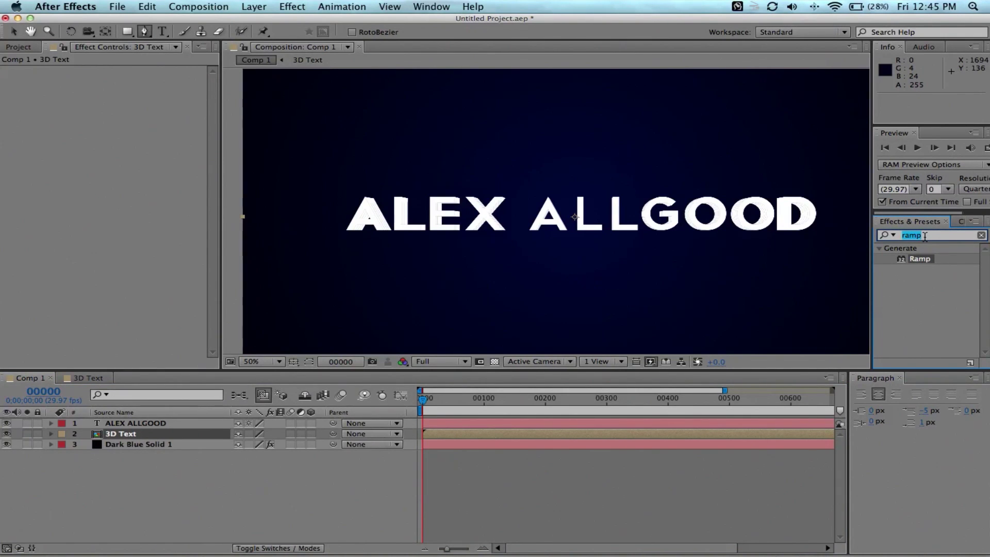
Apply the Ramp effect to the 3D Text layer and frame the extruded lettering.
drag(920, 259, 135, 434)
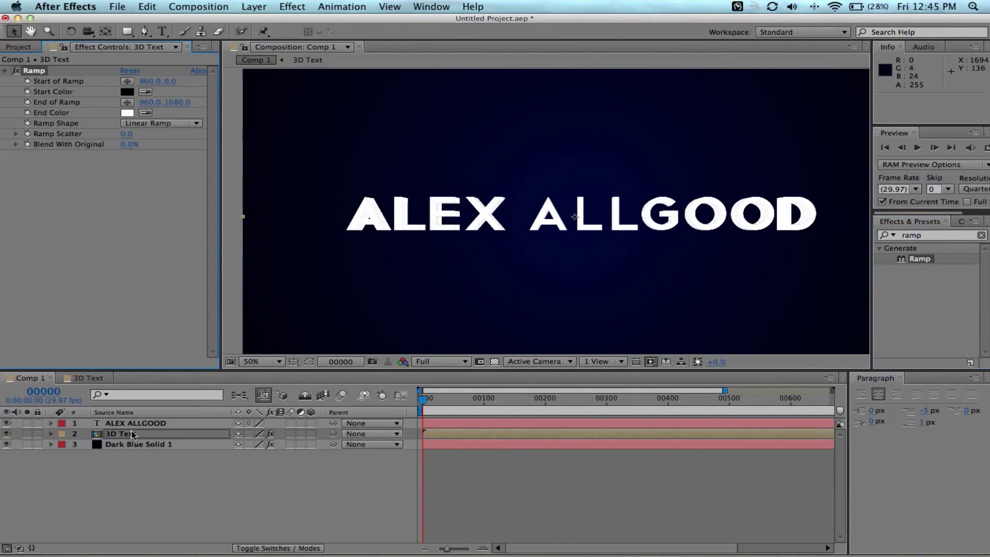
key(v)
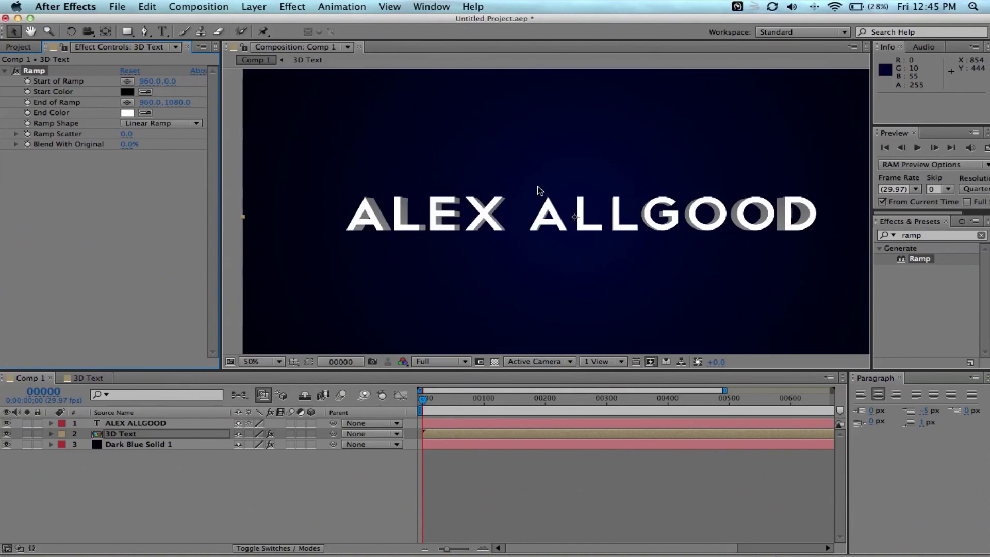
scroll(539, 190, up, 3)
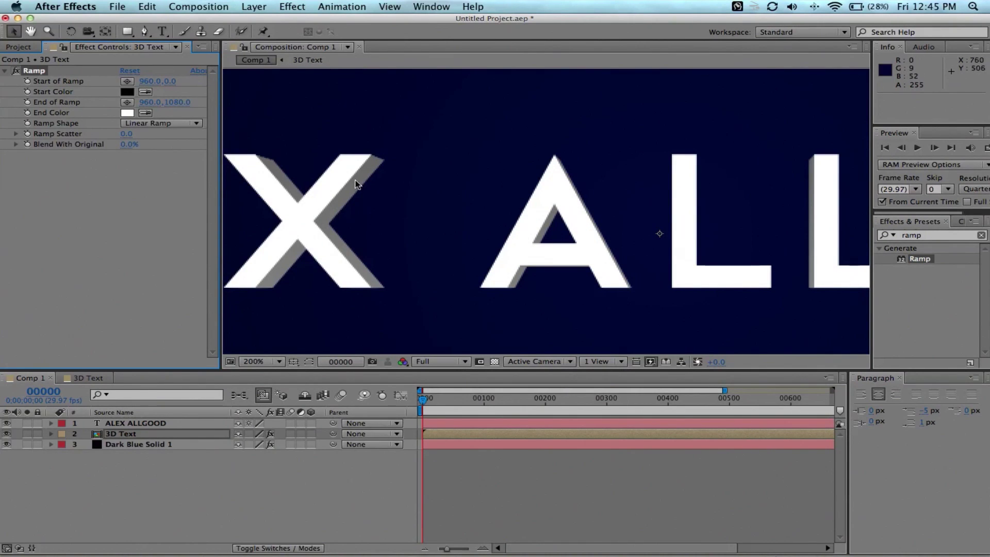
key(comma)
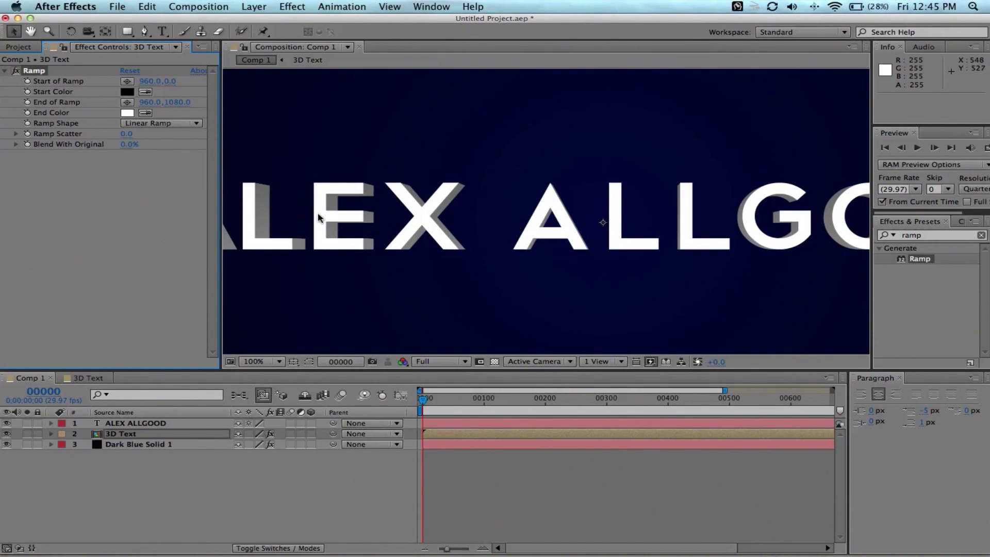
drag(318, 217, 361, 222)
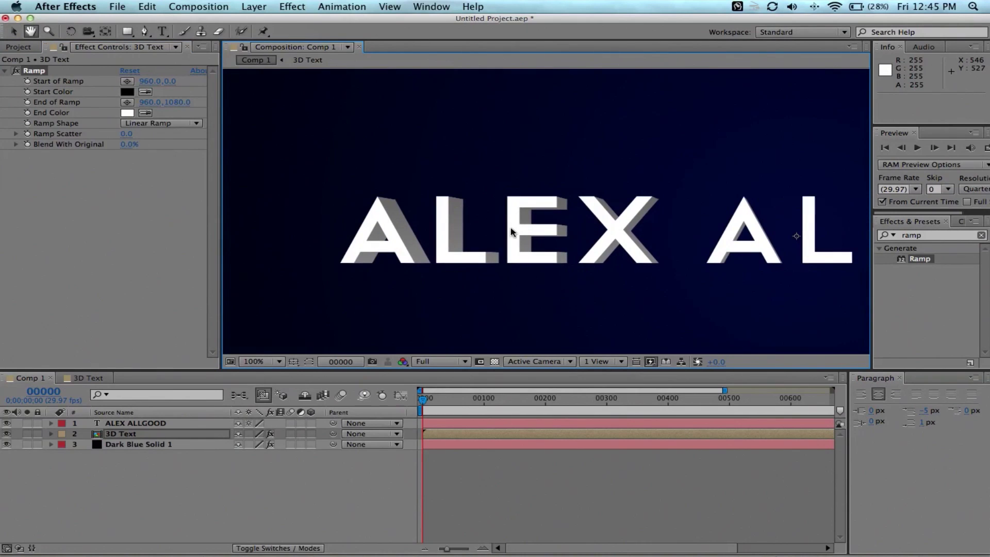
key(h)
drag(834, 233, 265, 226)
key(v)
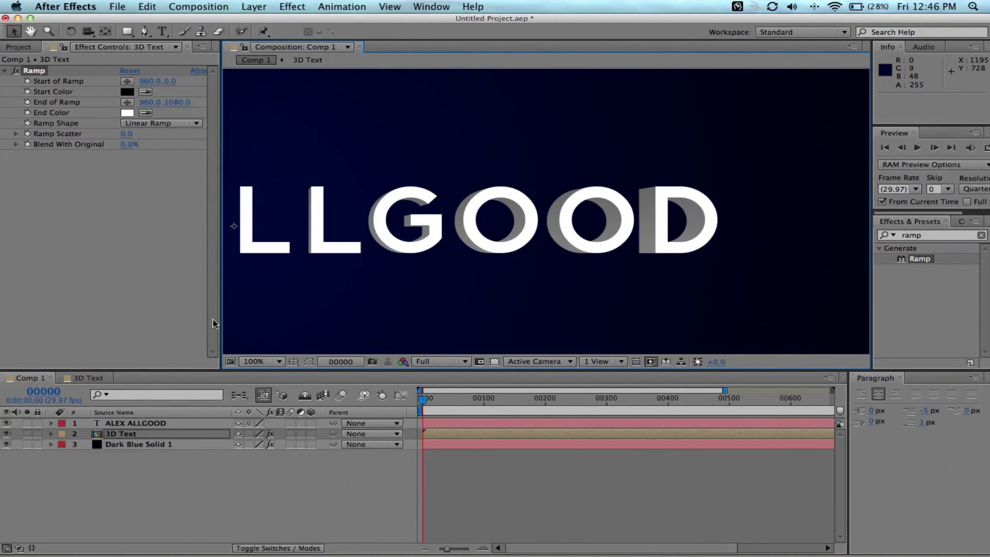
key(period)
key(period)
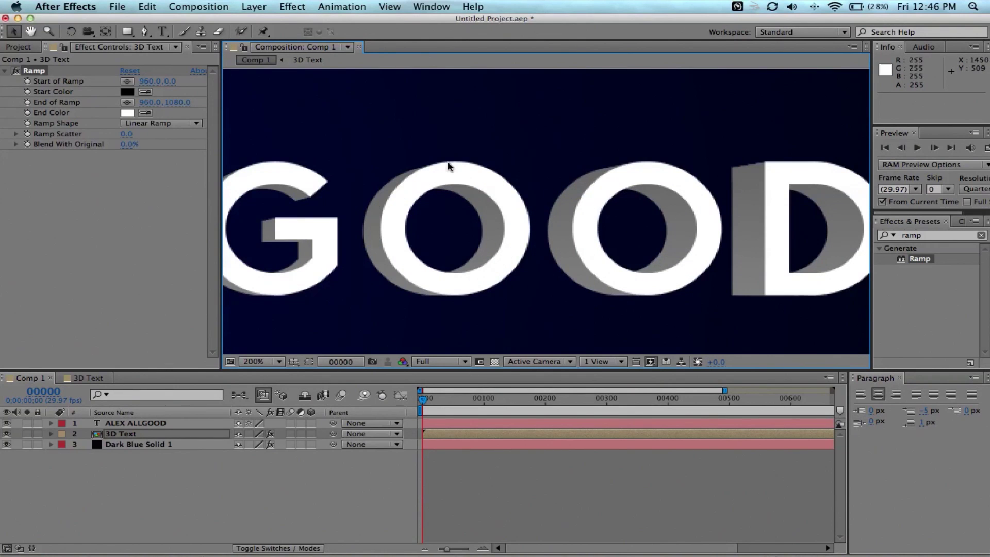
key(comma)
key(comma)
key(comma)
key(comma)
key(comma)
key(comma)
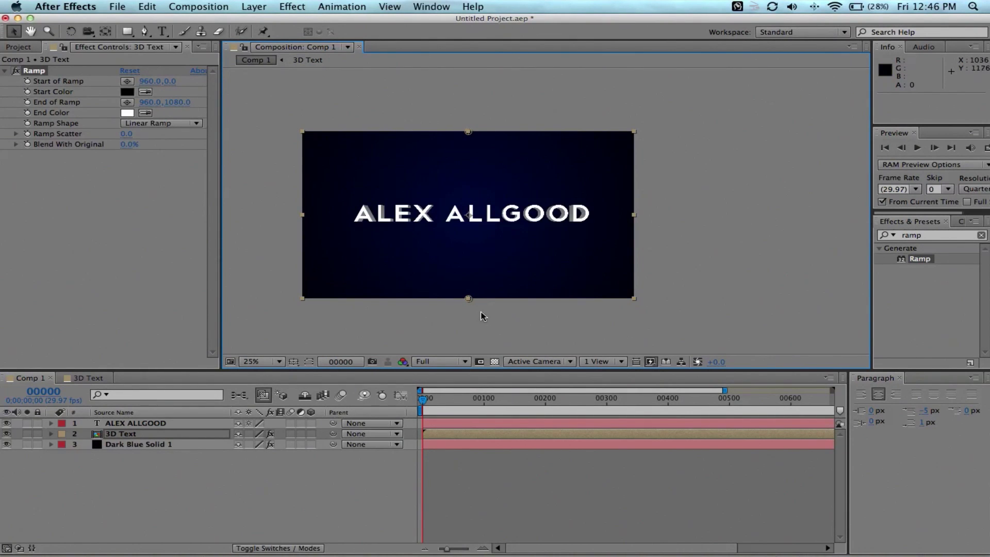
Move the ramp start and end points onto the text.
drag(472, 300, 471, 232)
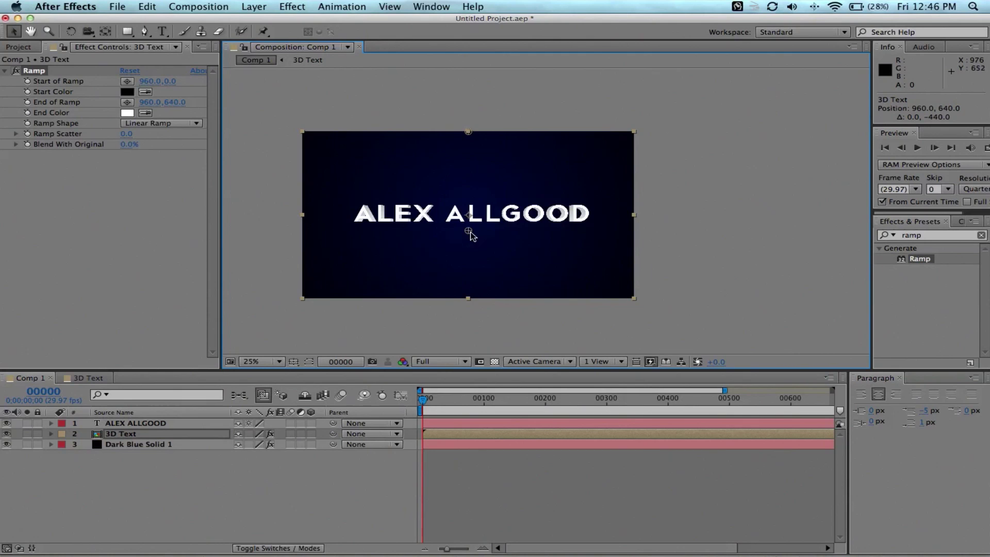
drag(472, 132, 470, 194)
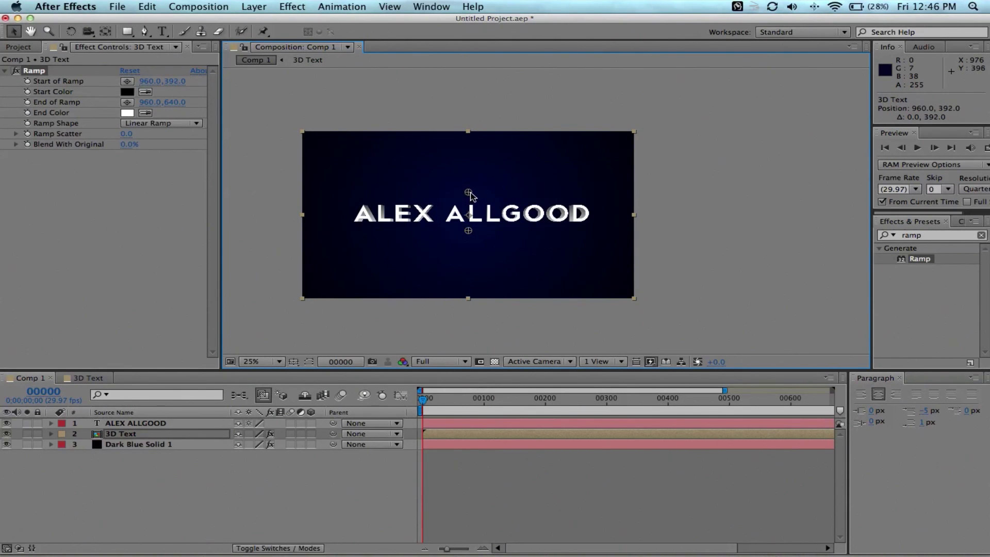
key(period)
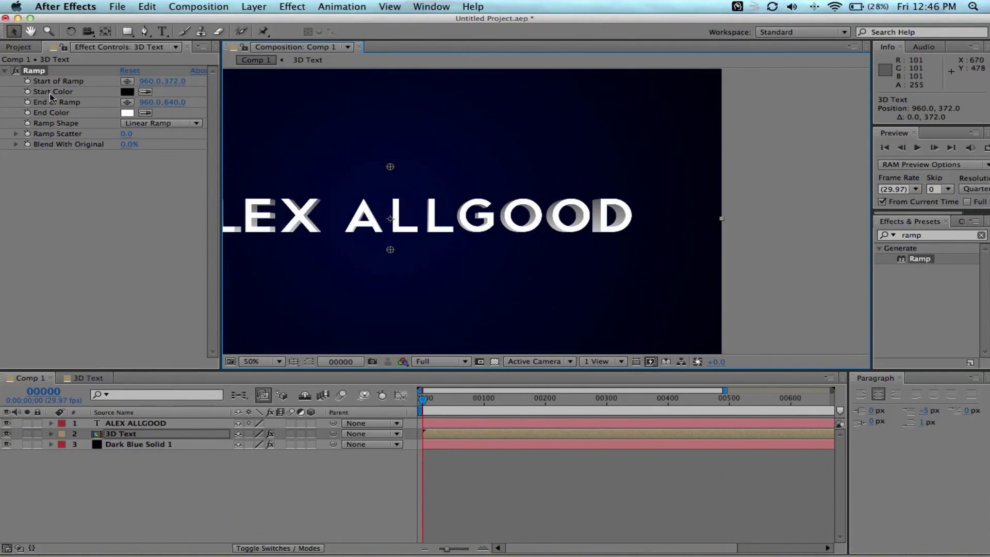
Set the 3D Text ramp's Start Color to white and End Color to black.
click(127, 91)
drag(172, 141, 48, 68)
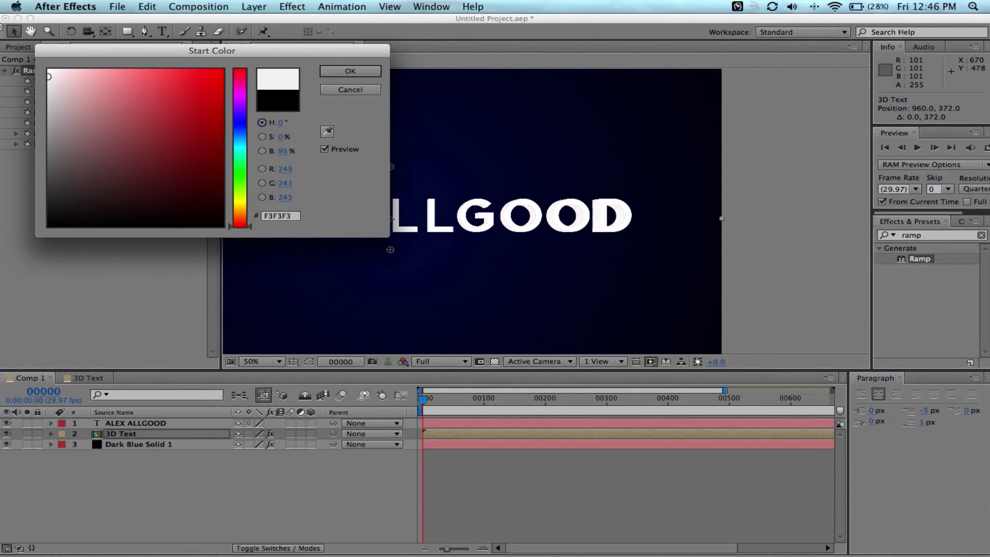
click(350, 71)
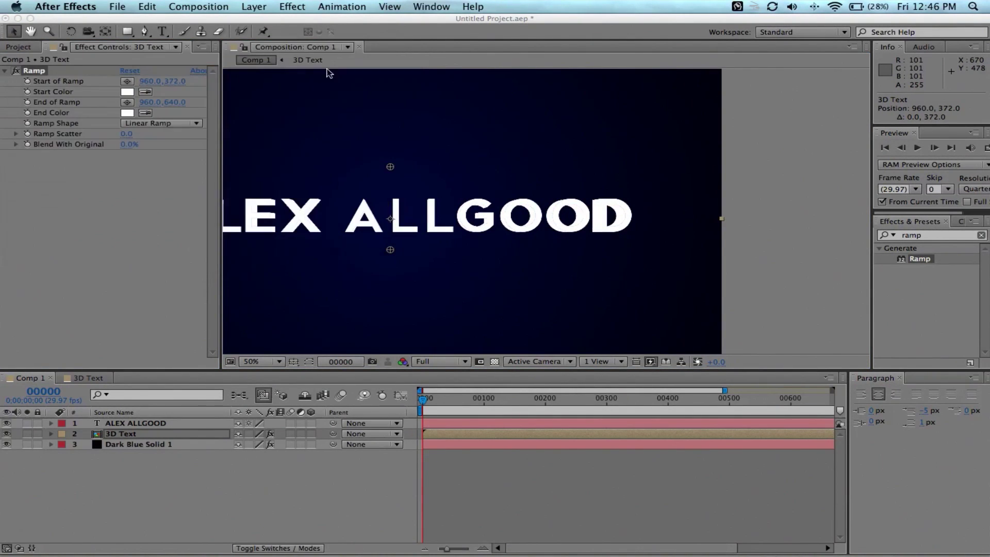
click(129, 113)
click(147, 207)
click(350, 70)
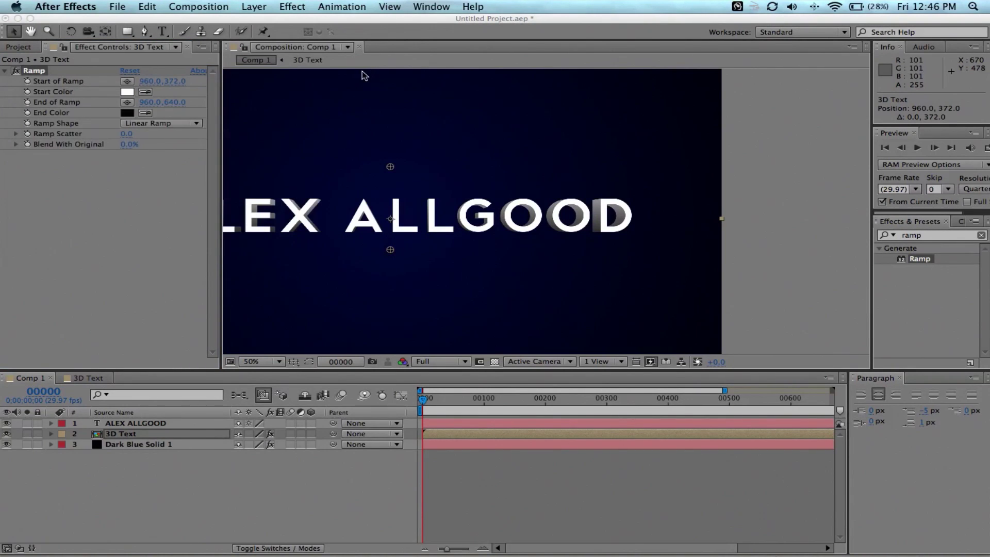
drag(390, 250, 392, 253)
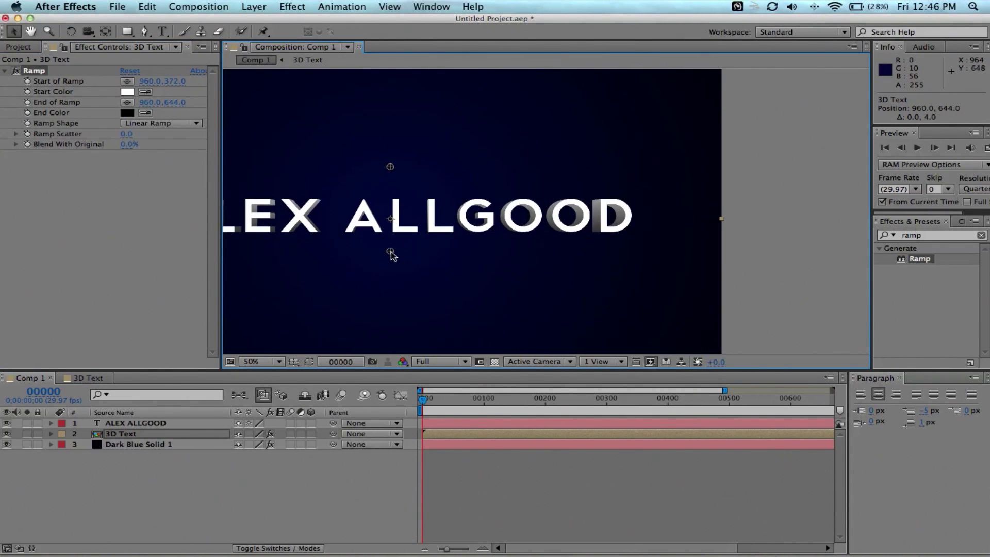
drag(462, 264, 590, 265)
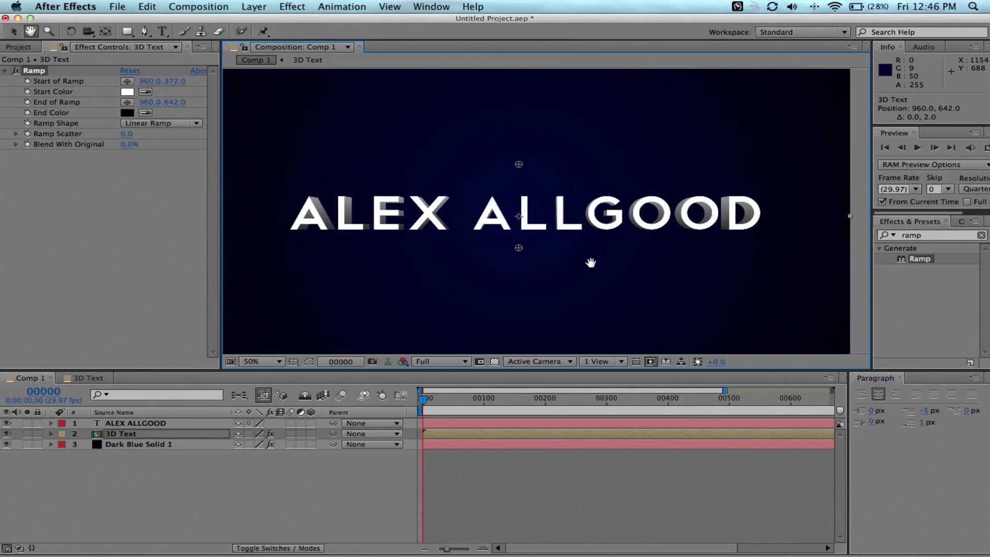
click(137, 423)
key(super+alt+shift+e)
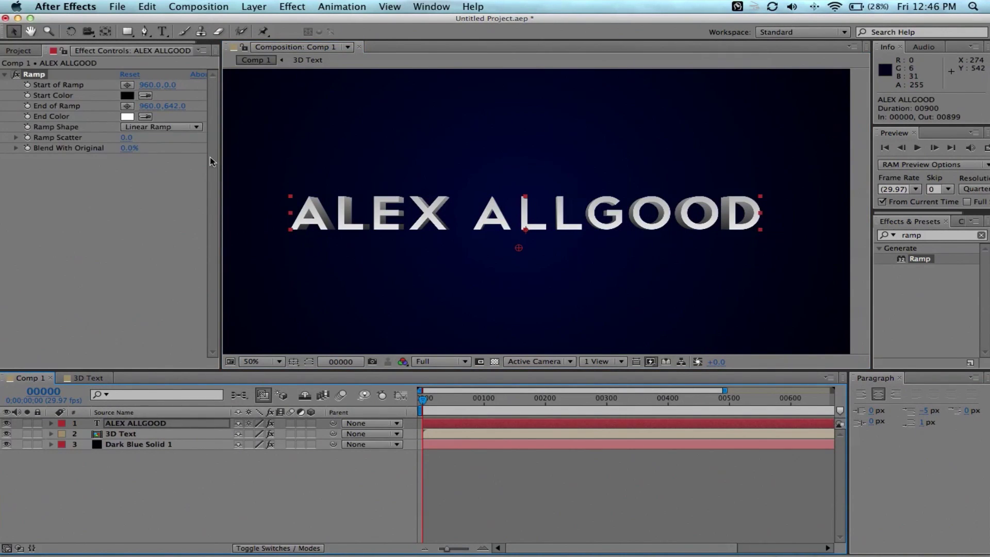
click(116, 422)
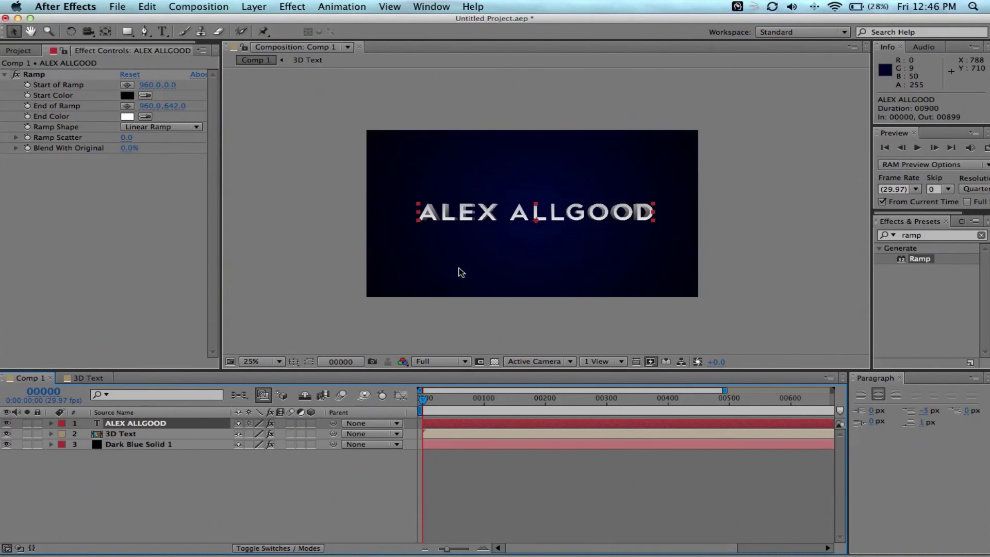
key(comma)
click(50, 76)
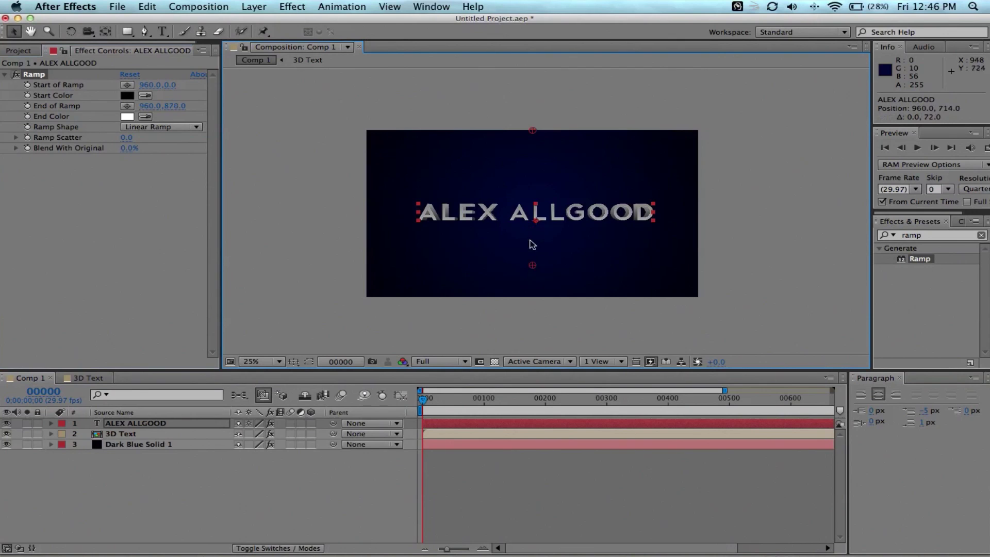
drag(532, 230, 530, 231)
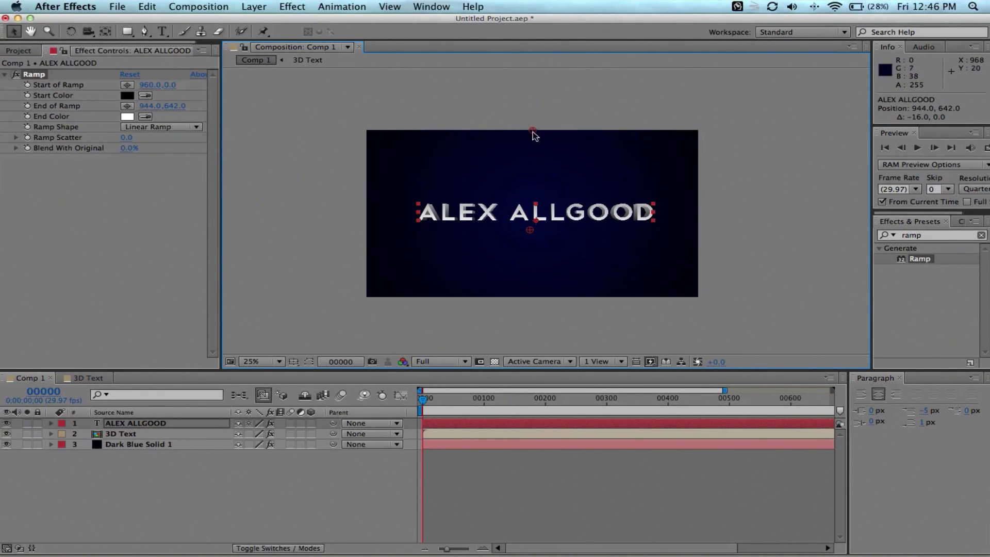
drag(532, 130, 533, 188)
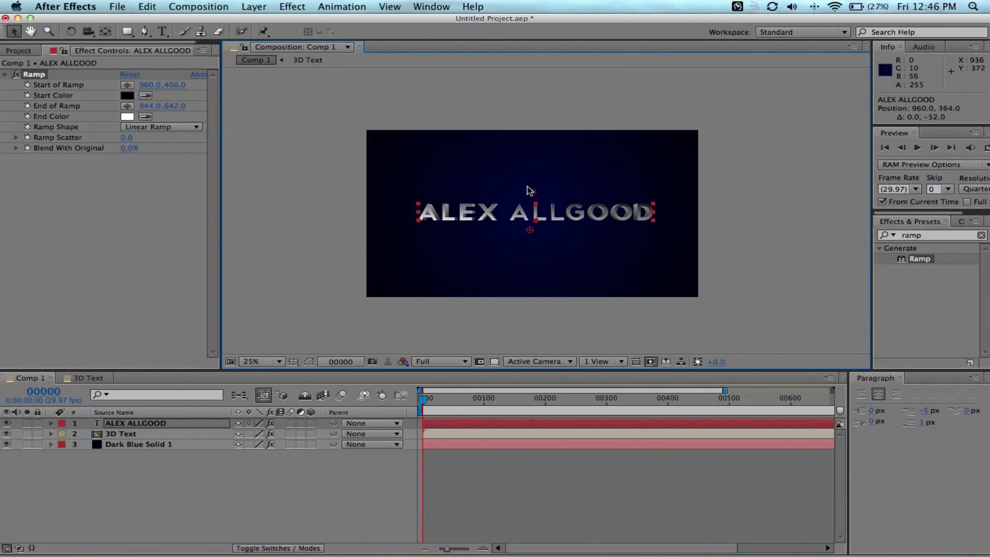
Set the ramp from white to dark grey 151515 and place its points at 960,452 and 944,1010.
click(127, 96)
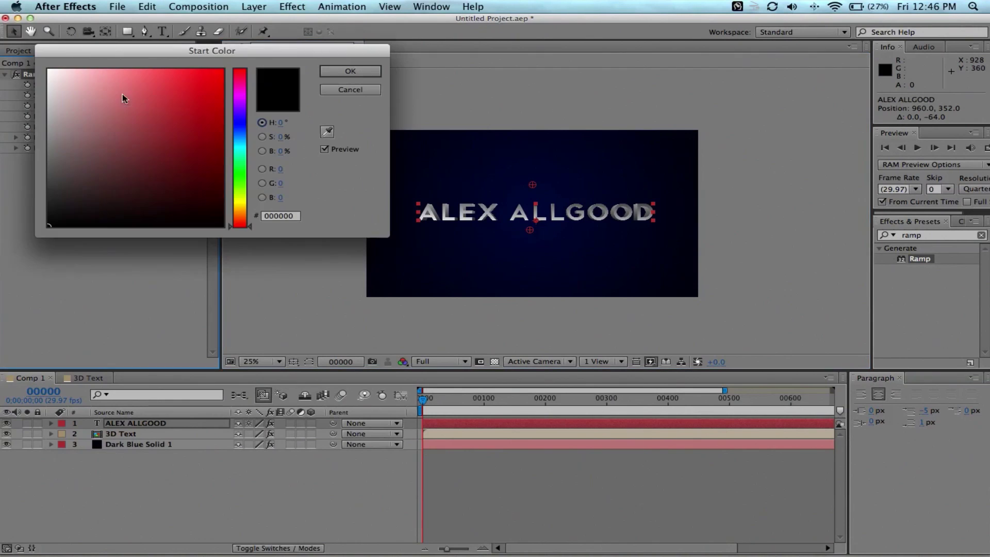
drag(101, 160, 48, 70)
click(350, 71)
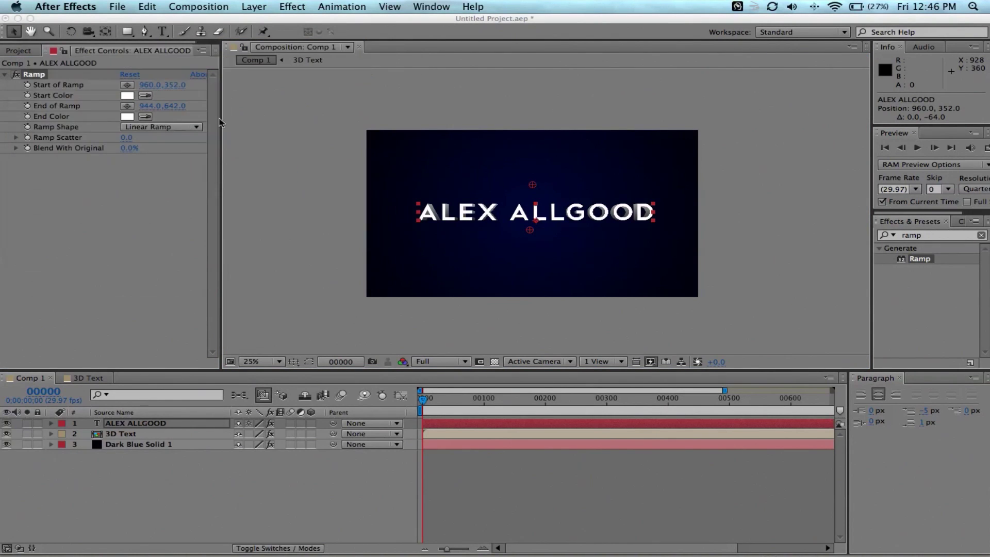
click(128, 118)
click(86, 203)
drag(10, 211, 5, 213)
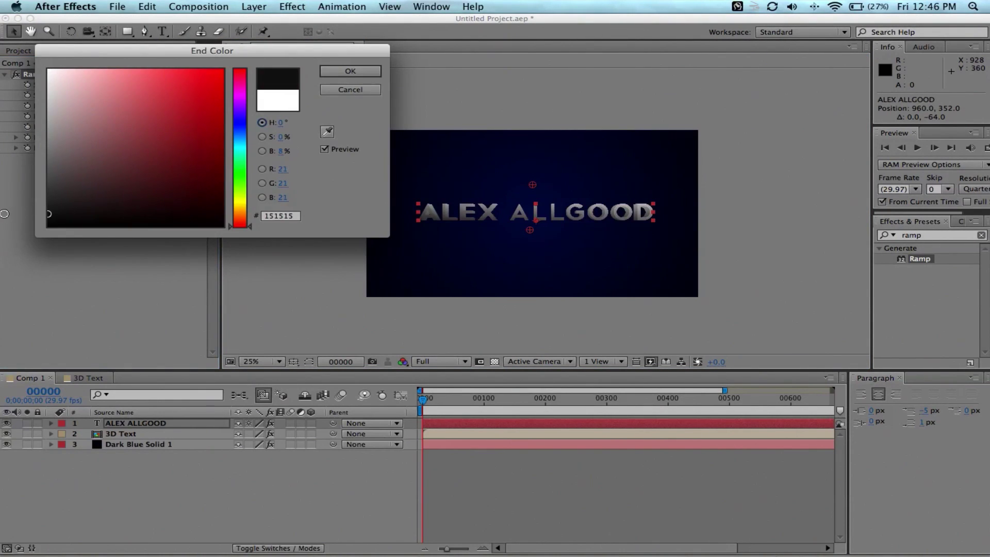
click(350, 71)
drag(530, 230, 534, 290)
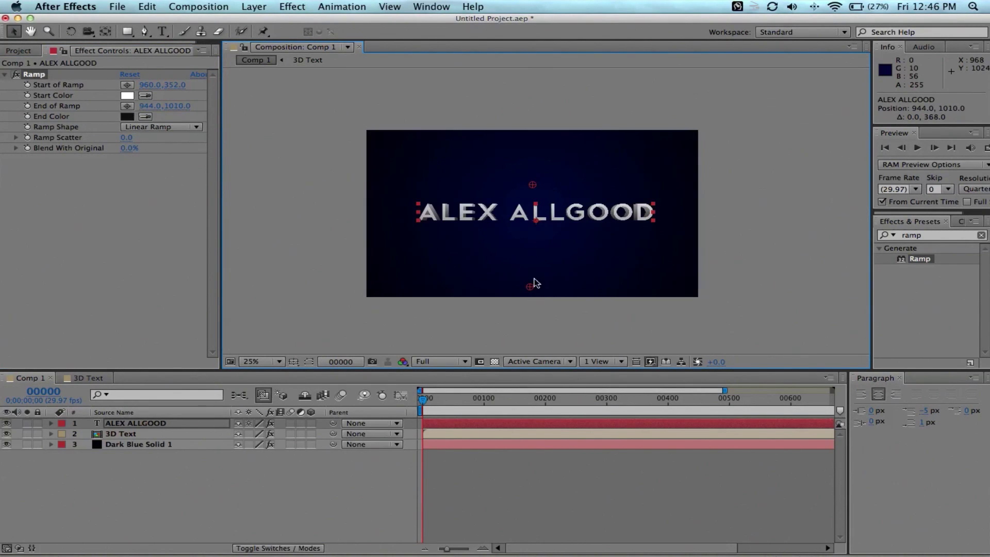
drag(532, 184, 522, 200)
scroll(541, 199, up, 5)
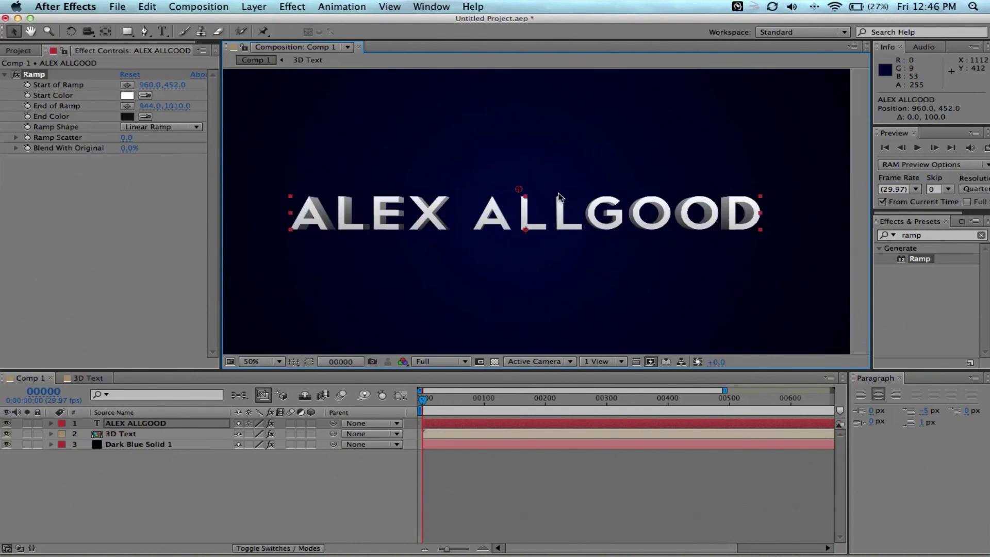
scroll(562, 191, down, 4)
click(139, 433)
Create a new black solid layer, Black Solid 1.
click(254, 6)
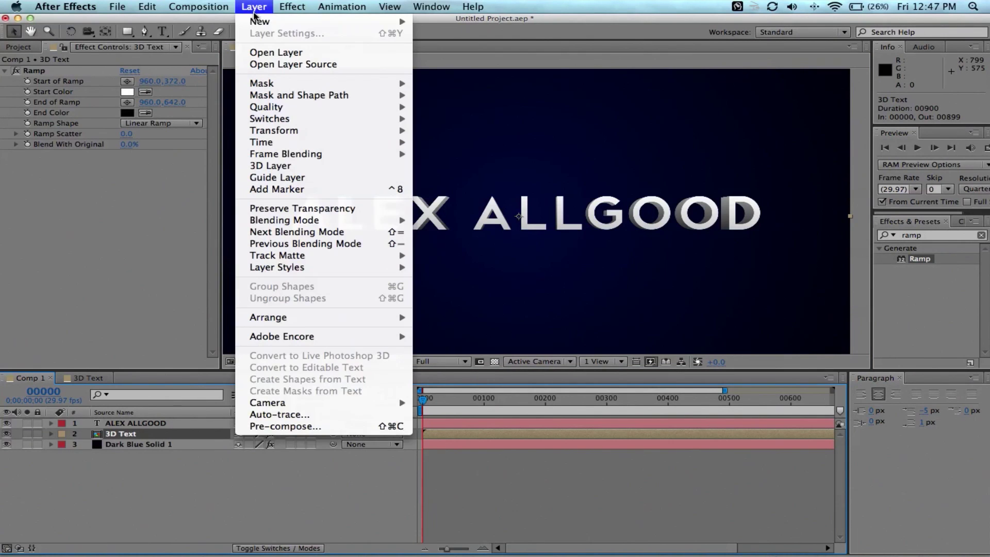
mouse_move(258, 23)
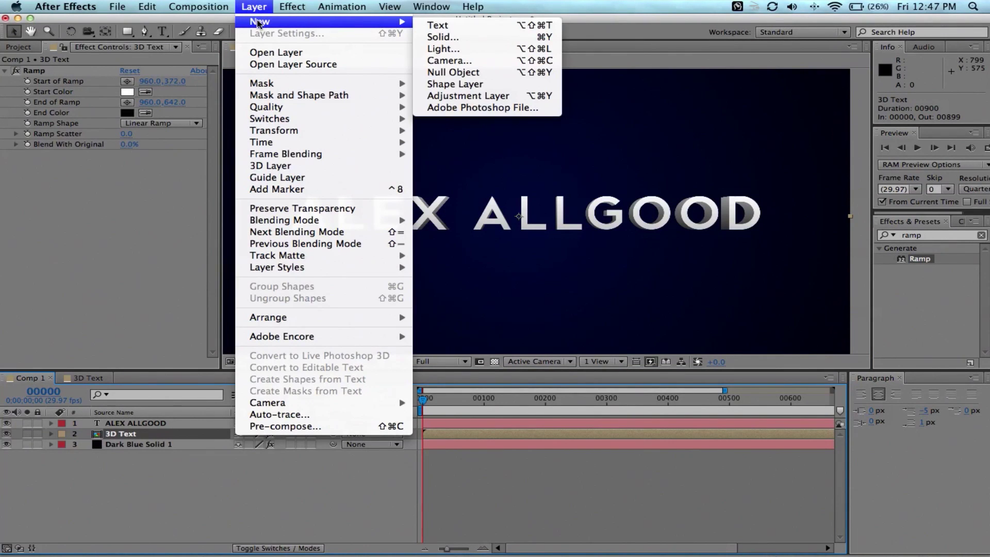
click(442, 36)
click(789, 269)
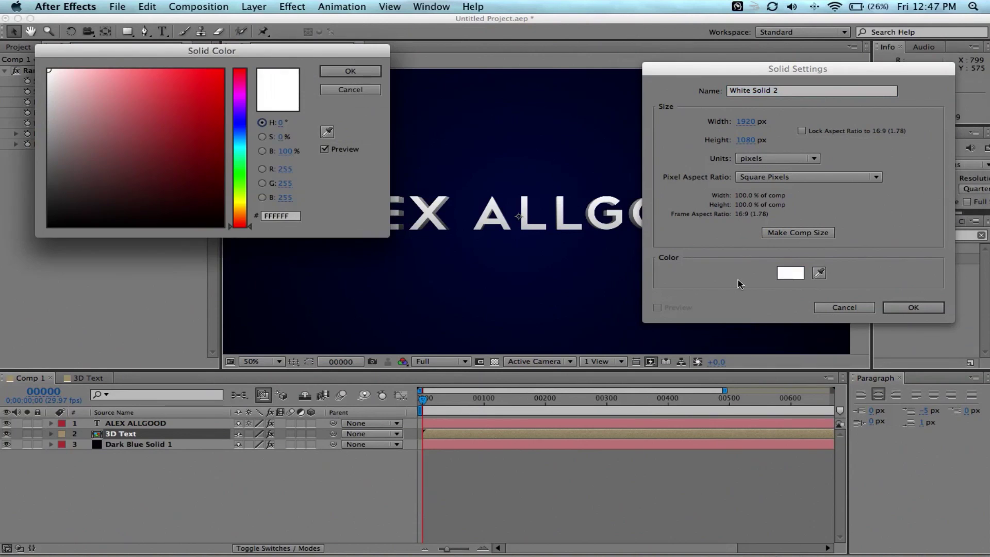
drag(138, 191, 22, 257)
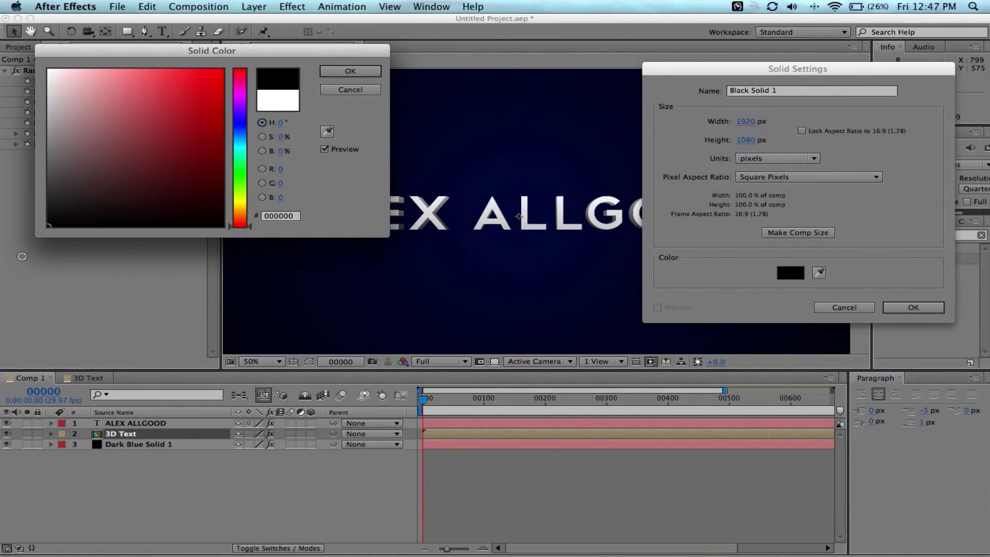
click(351, 72)
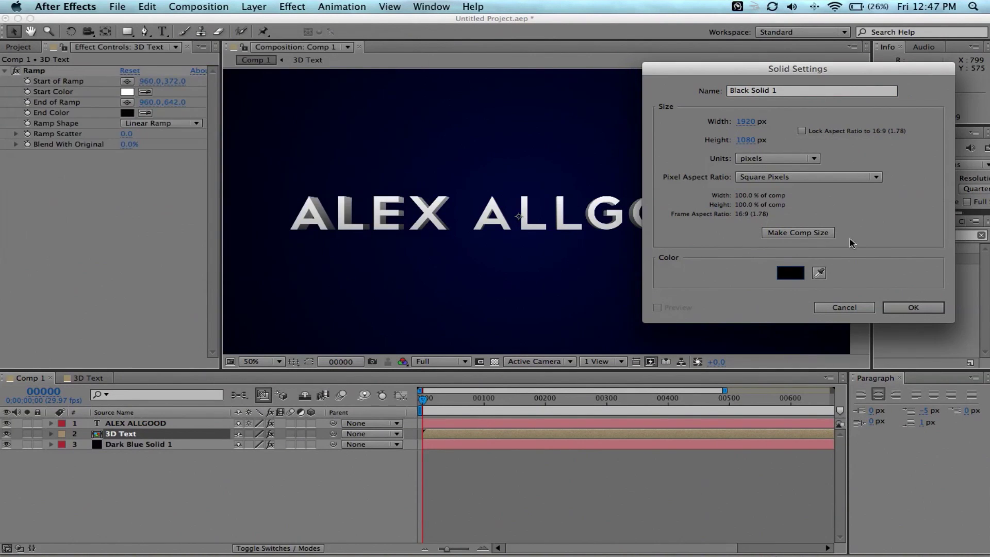
click(912, 307)
drag(143, 433, 144, 439)
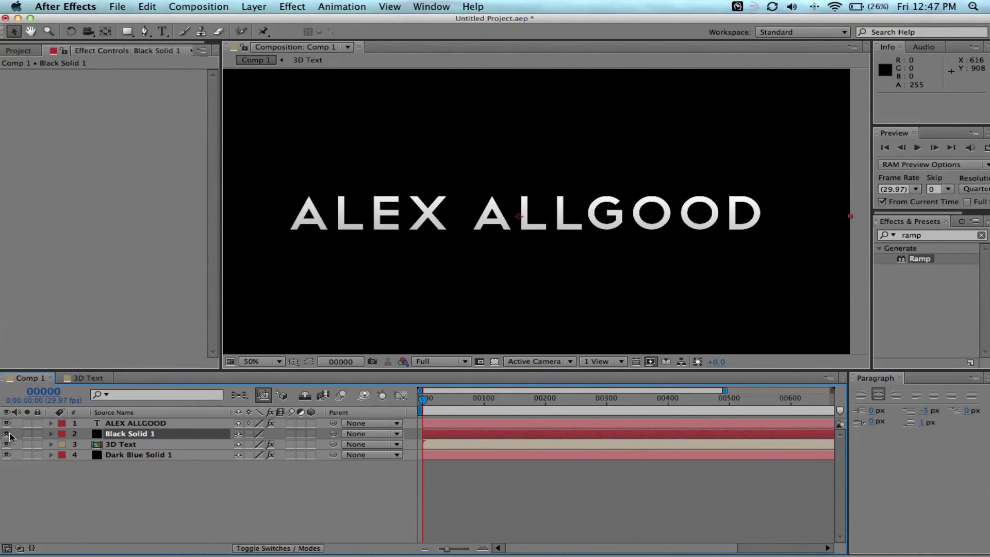
click(8, 434)
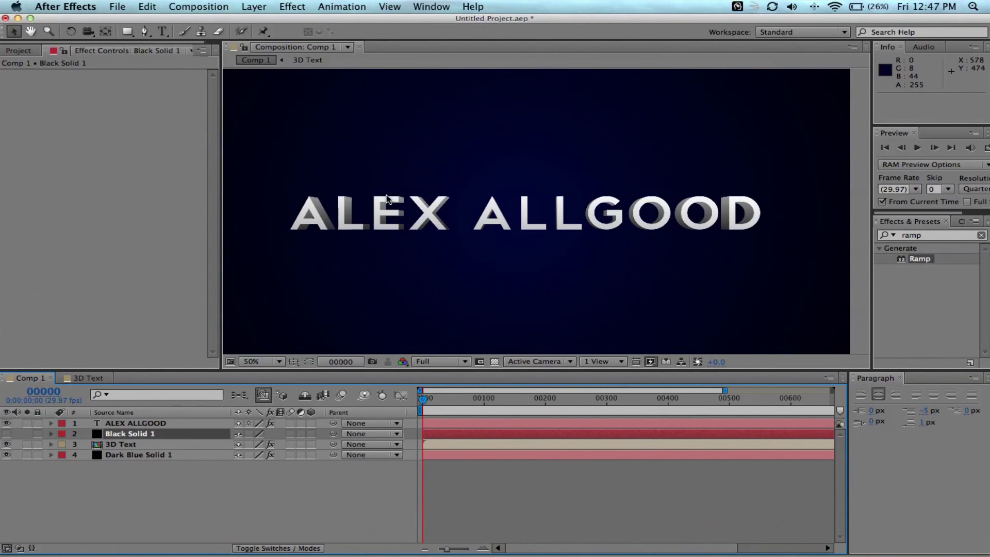
key(period)
key(period)
key(period)
key(period)
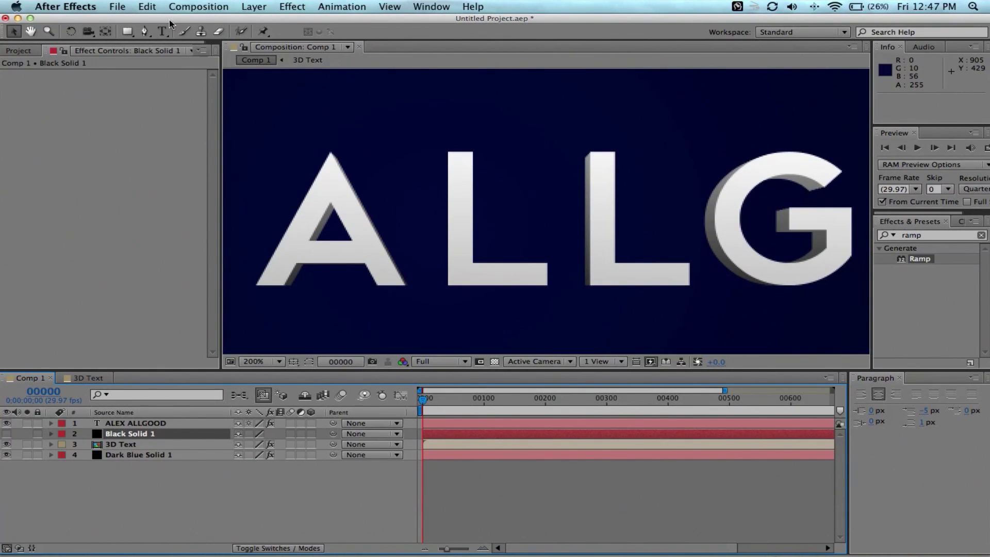
click(145, 31)
click(7, 423)
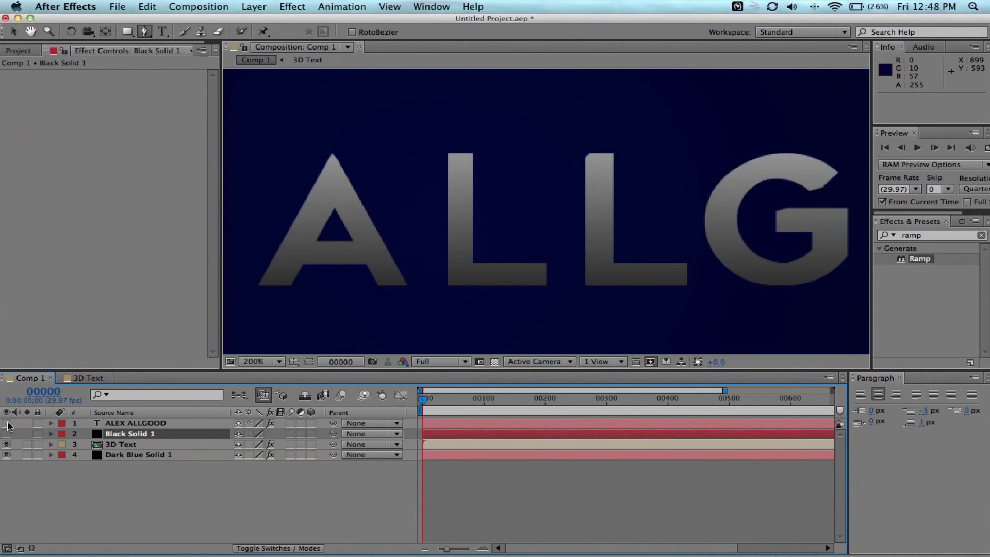
click(7, 423)
key(h)
drag(297, 268, 650, 236)
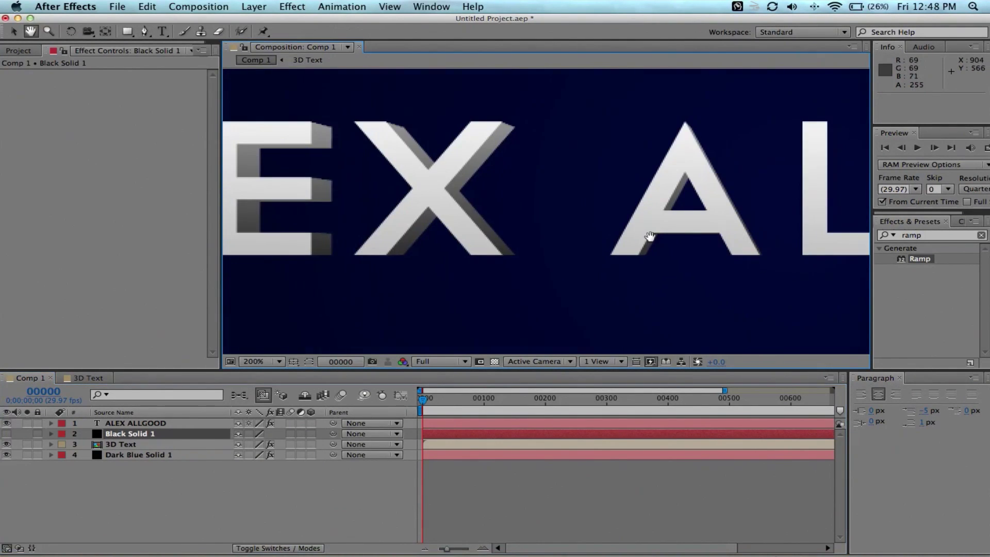
Draw a mask inside the A on Black Solid 1 with the Pen tool.
drag(497, 249, 825, 257)
drag(567, 249, 608, 249)
key(g)
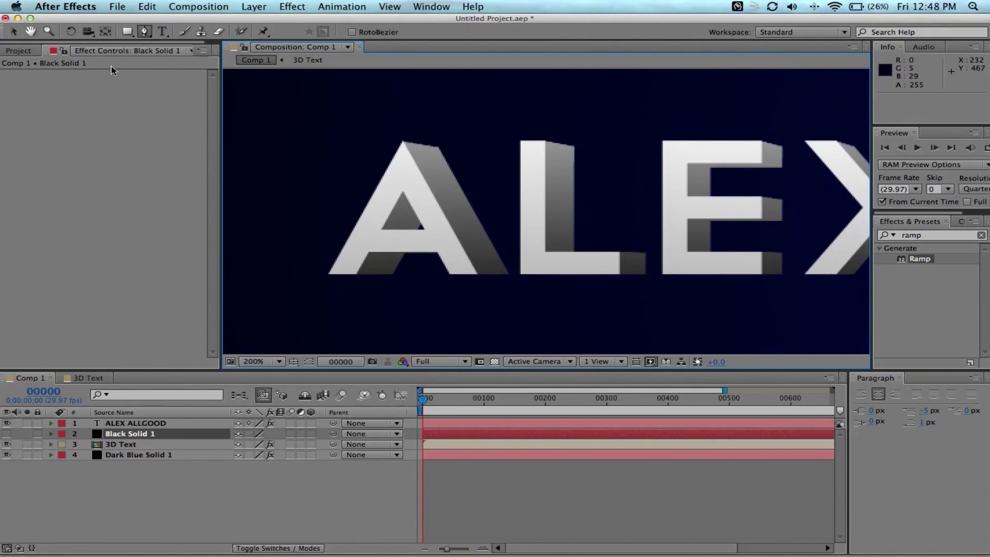
click(376, 232)
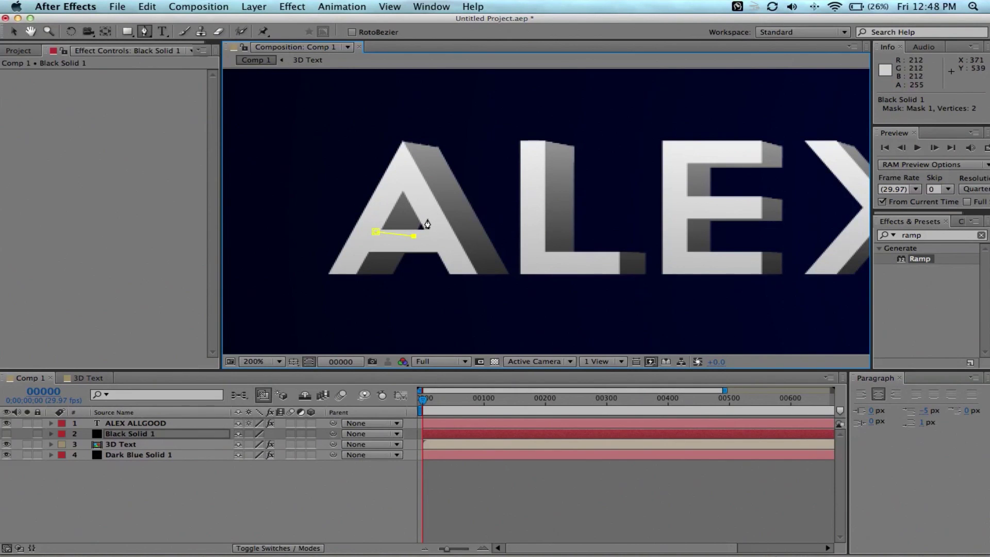
click(377, 232)
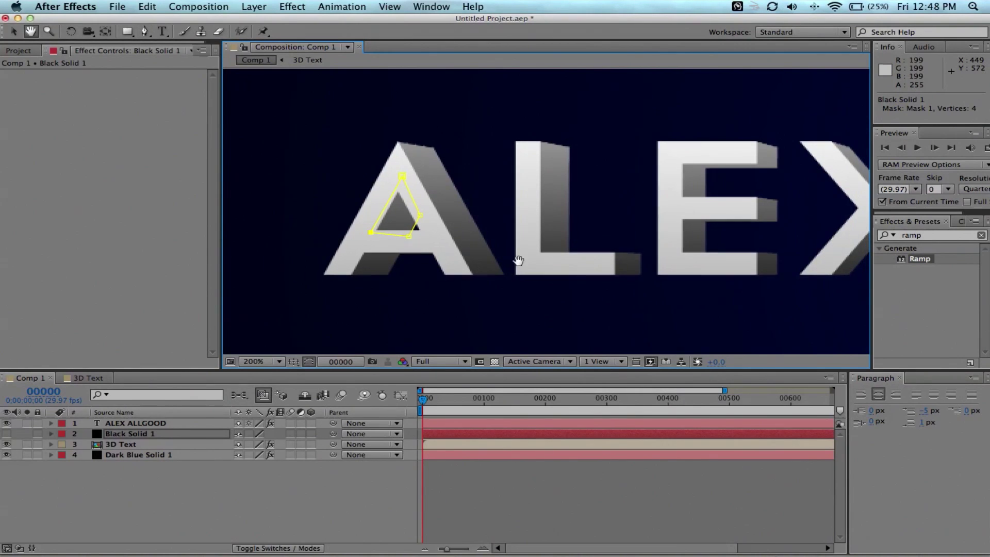
Trace a closed mask along the E's top arm extrusion.
drag(515, 261, 309, 261)
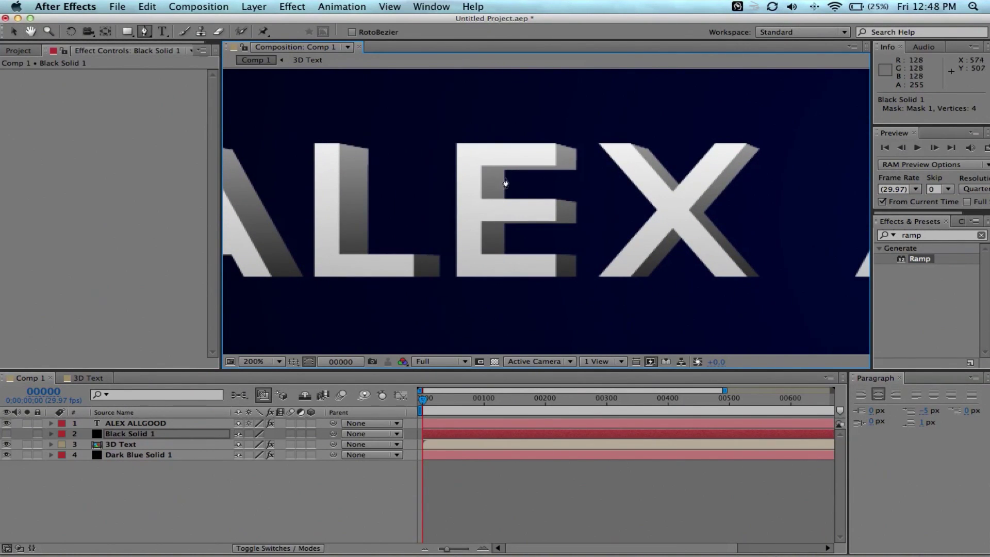
scroll(507, 177, up, 2)
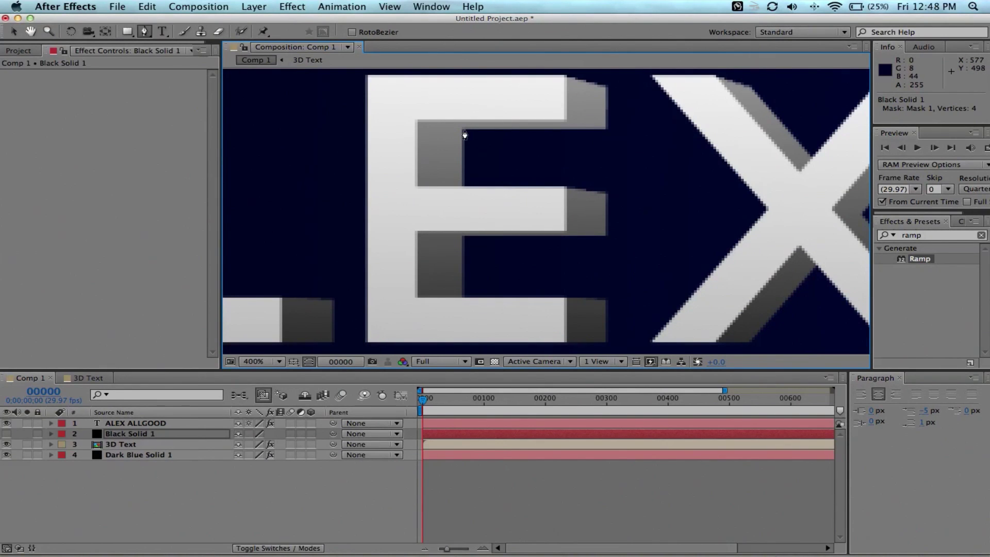
click(417, 122)
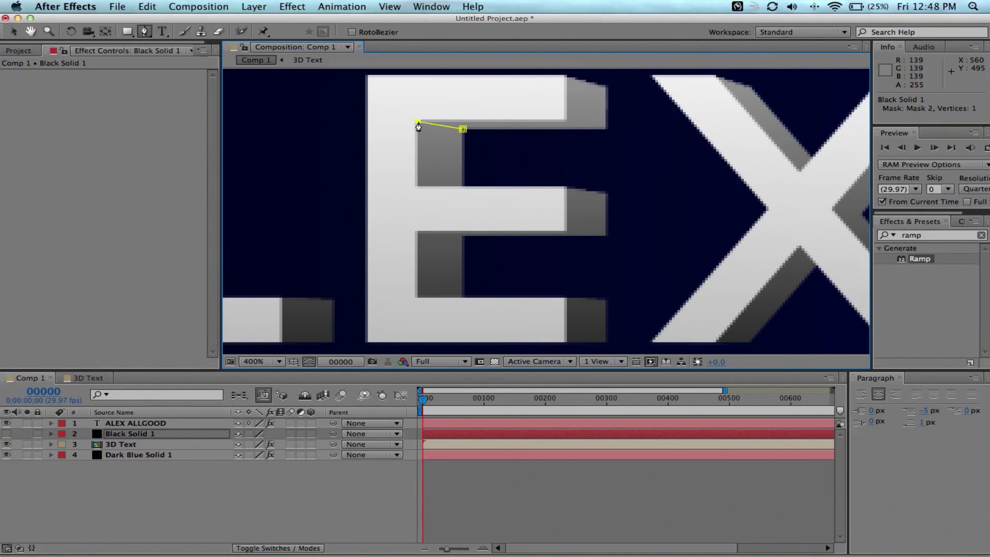
click(465, 100)
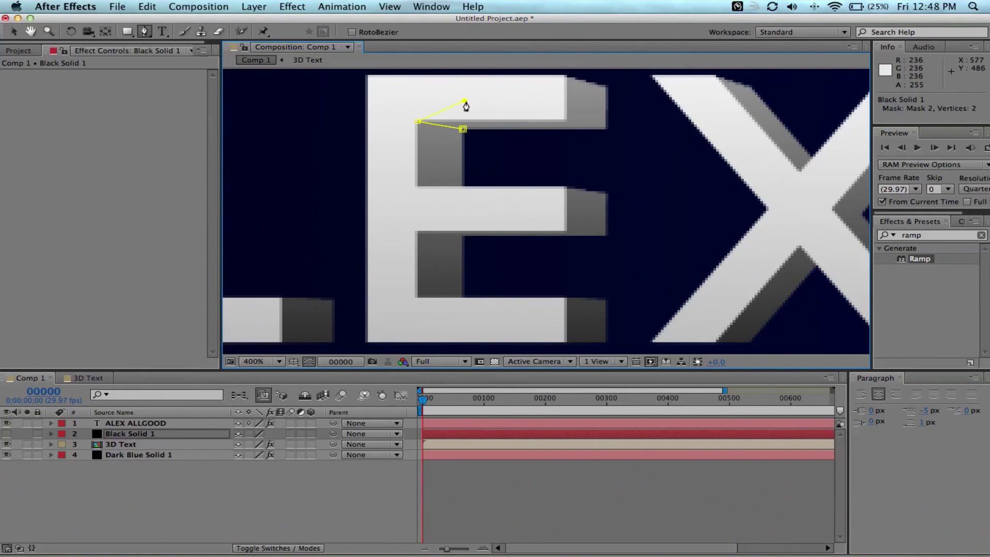
click(566, 116)
click(605, 128)
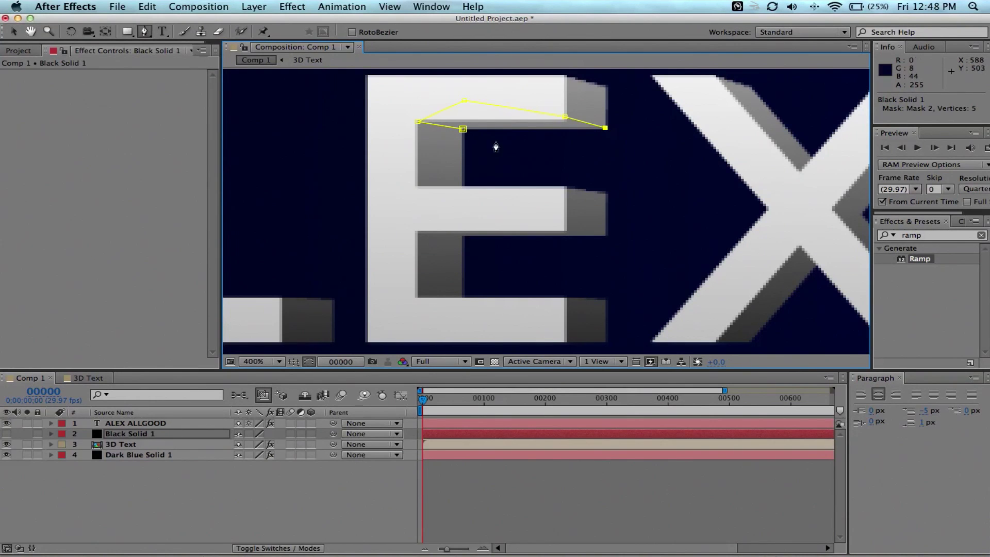
click(463, 130)
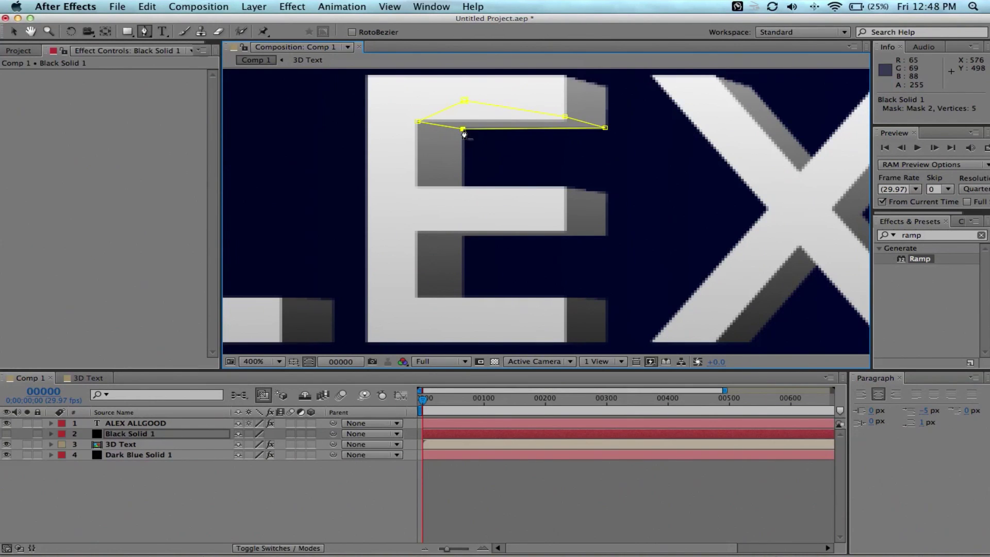
Outline the E's middle arm extrusion with a four-point mask.
click(414, 232)
click(463, 237)
click(607, 235)
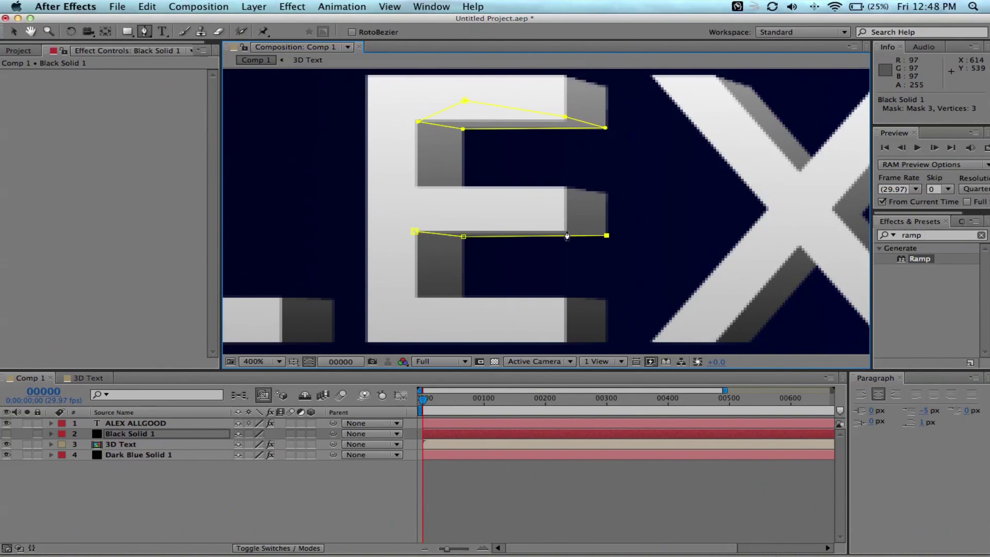
click(566, 231)
Mask the X's shaded diagonal extrusion edge with a four-point shape.
key(space)
drag(767, 274, 490, 242)
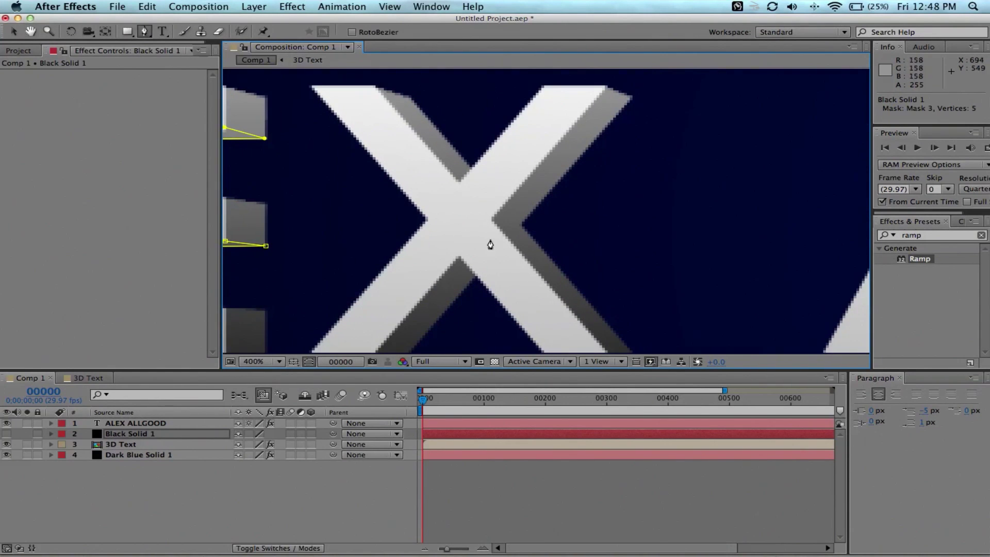
click(492, 219)
click(519, 225)
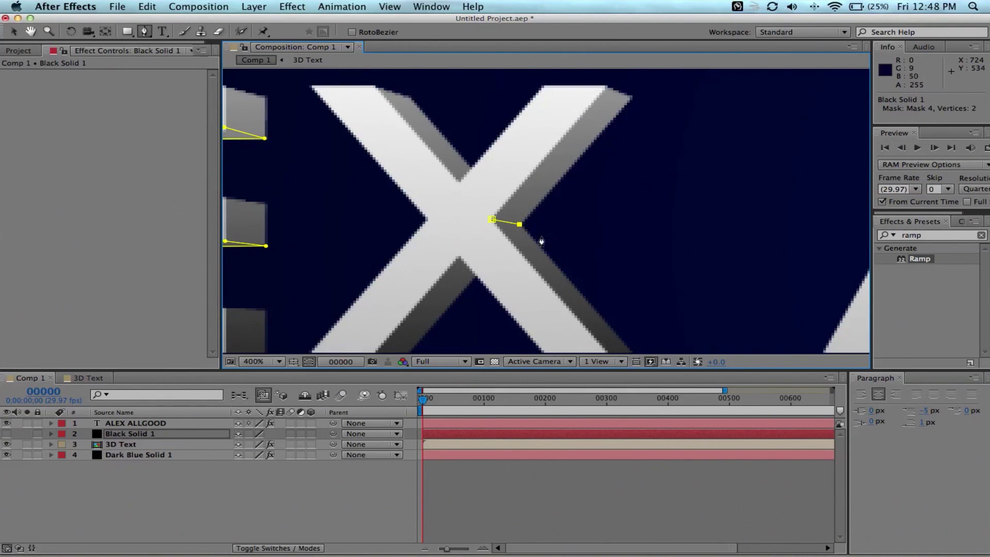
click(633, 98)
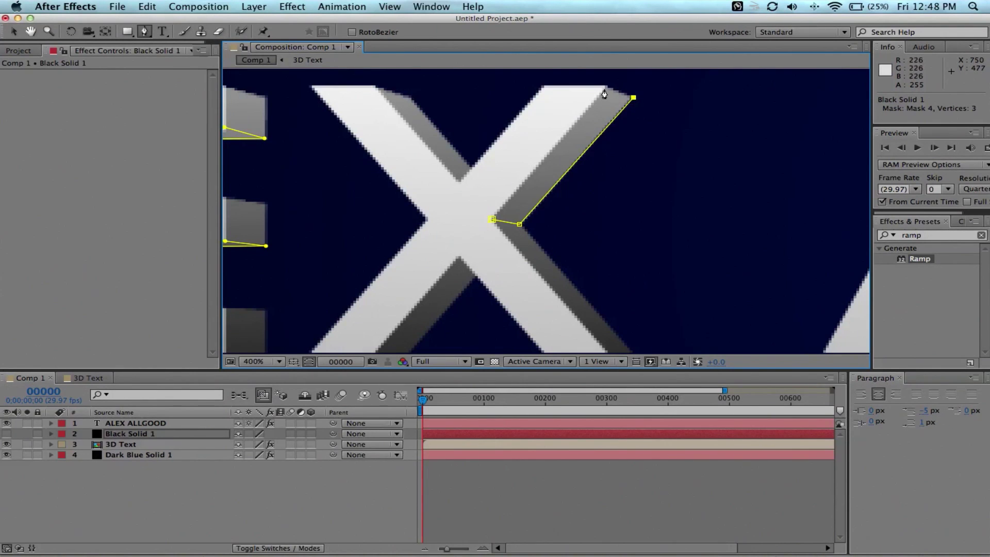
click(606, 86)
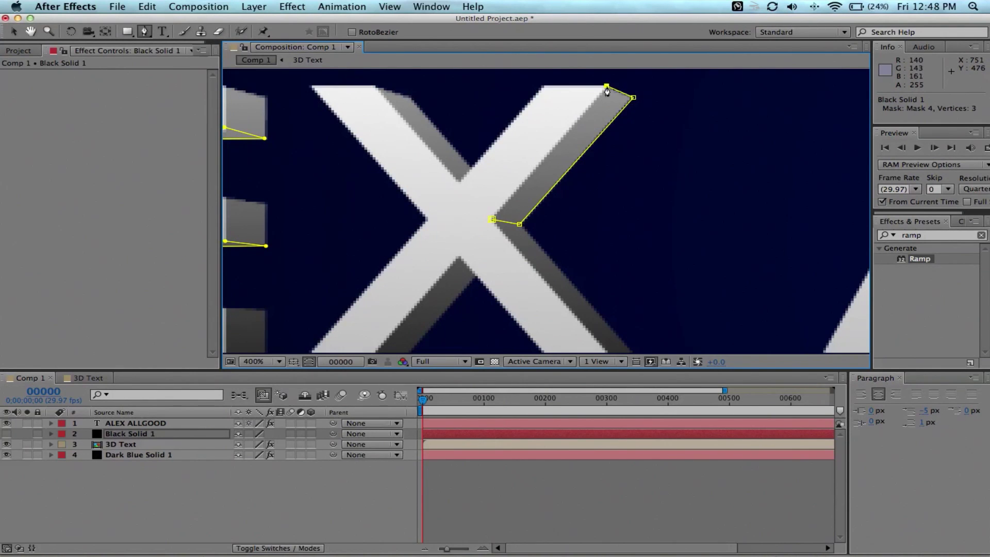
click(493, 221)
Trace mask points along the second A's inner edge and the G's crossbar extrusion.
key(h)
drag(738, 250, 423, 236)
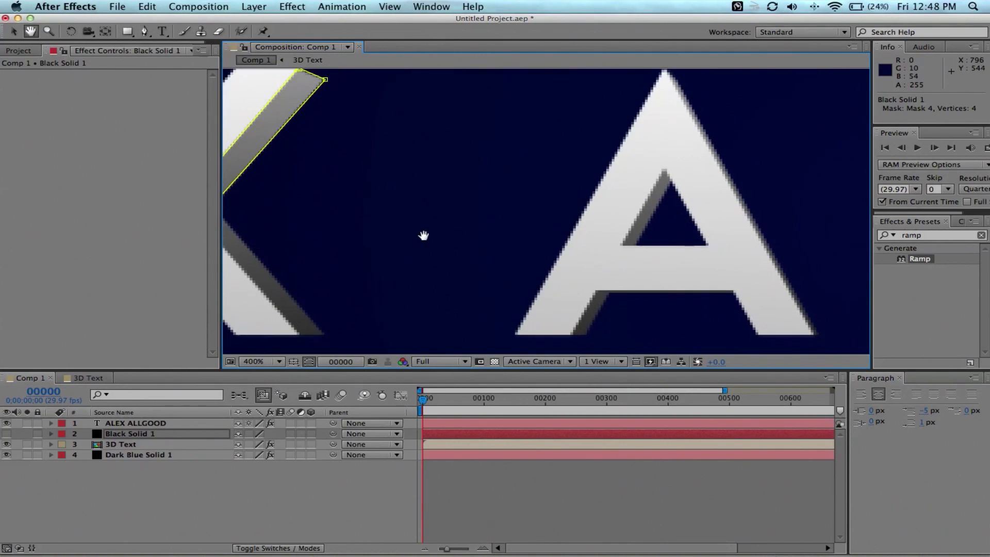
key(g)
click(506, 268)
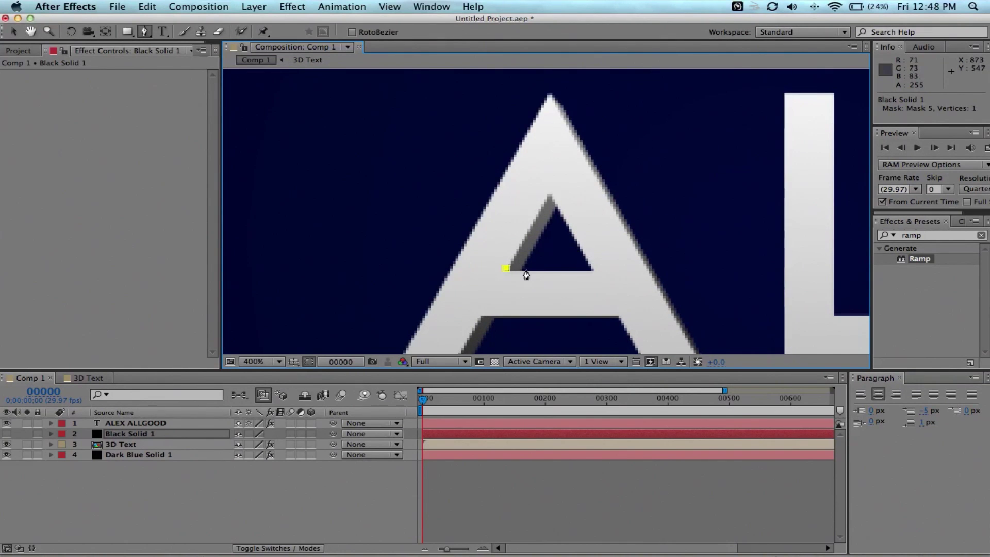
click(520, 270)
click(565, 194)
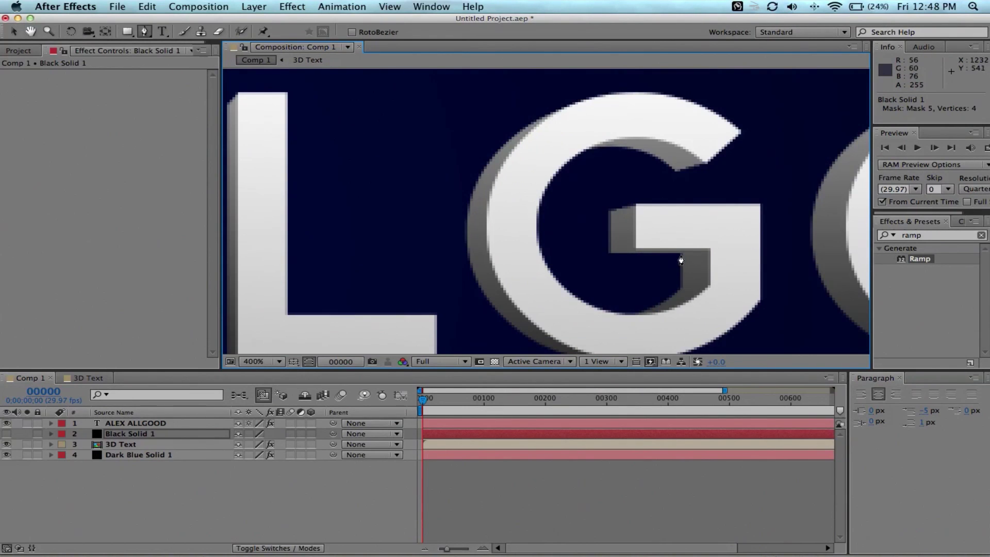
click(679, 254)
click(709, 249)
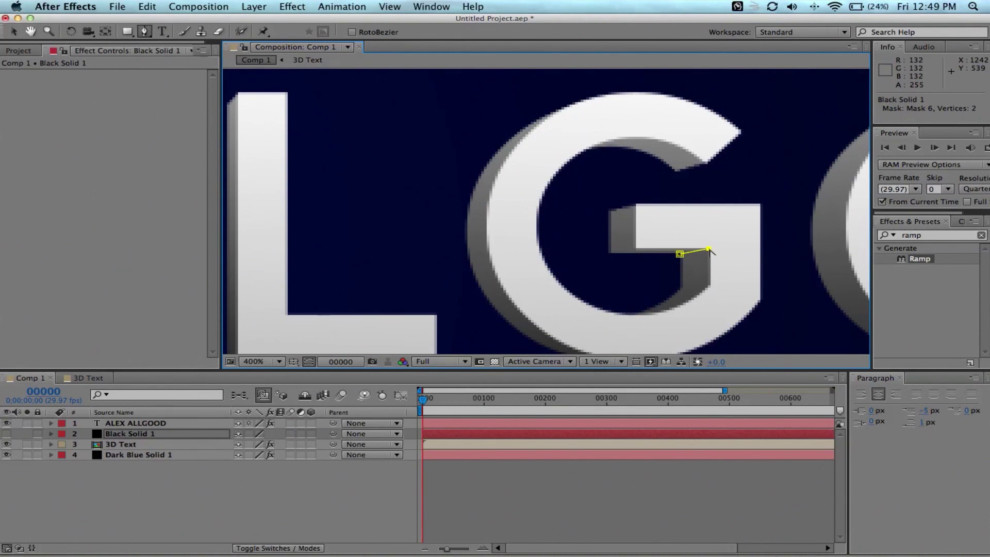
click(634, 246)
click(610, 253)
click(679, 254)
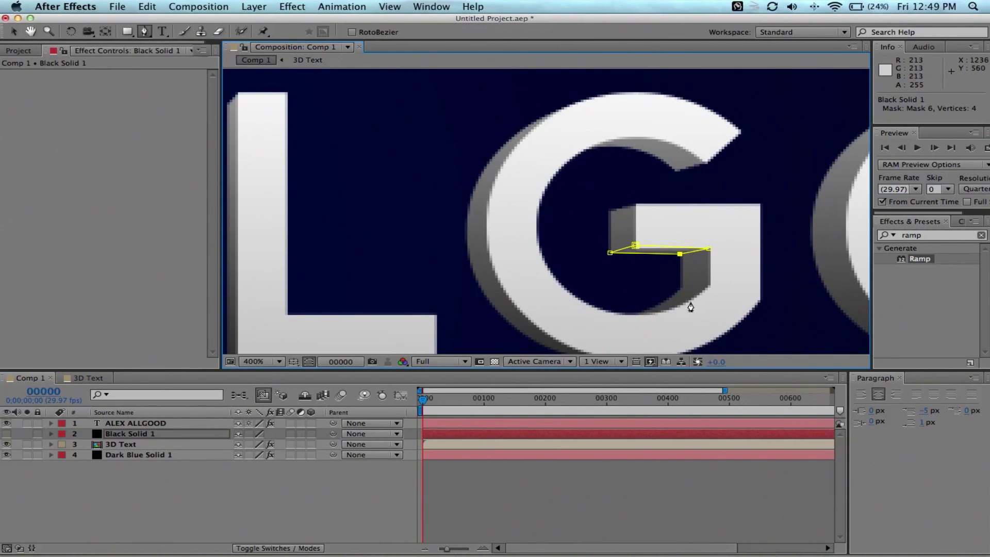
Draw a closed mask around the shaded extrusion inside the first O.
key(space)
drag(761, 294, 548, 287)
drag(754, 274, 543, 192)
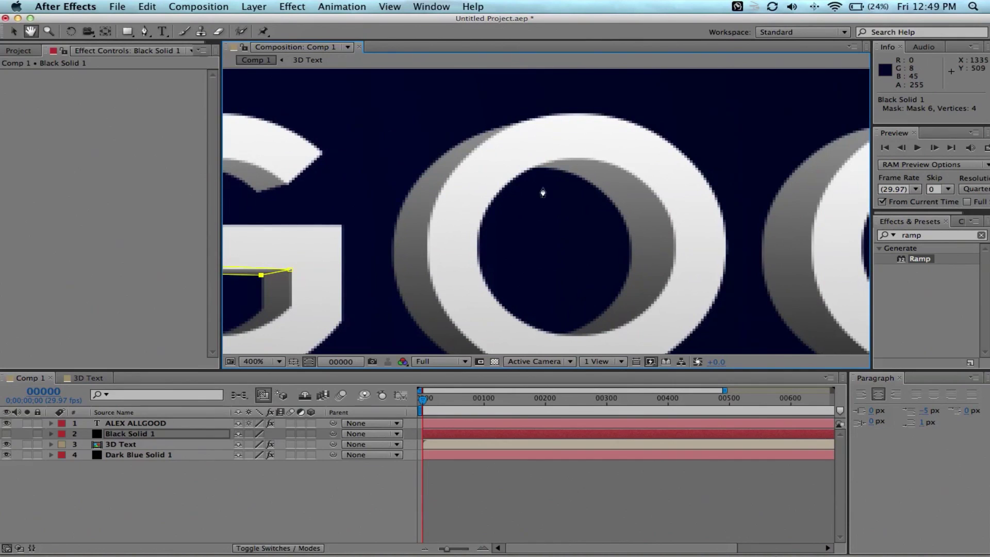
click(578, 176)
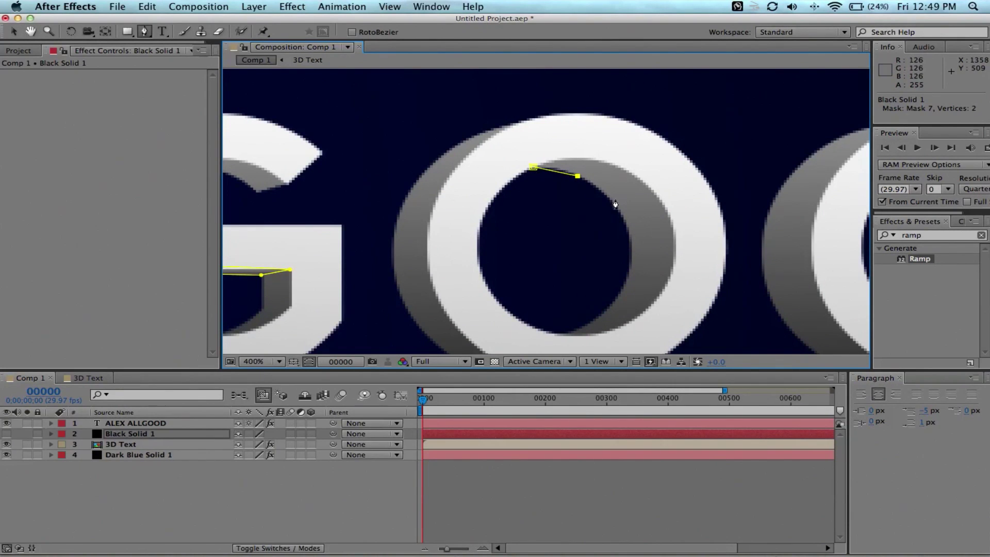
click(615, 205)
click(631, 244)
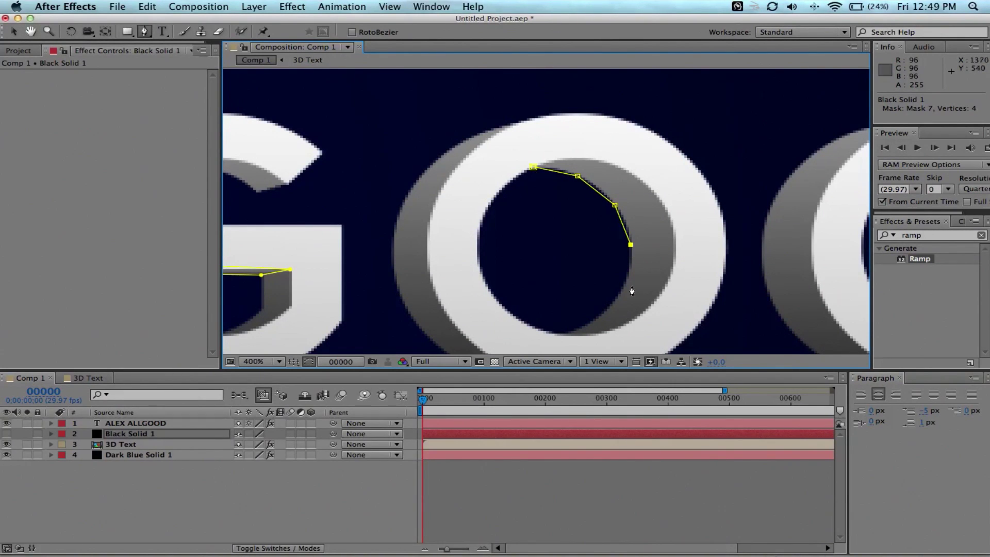
click(621, 292)
click(573, 330)
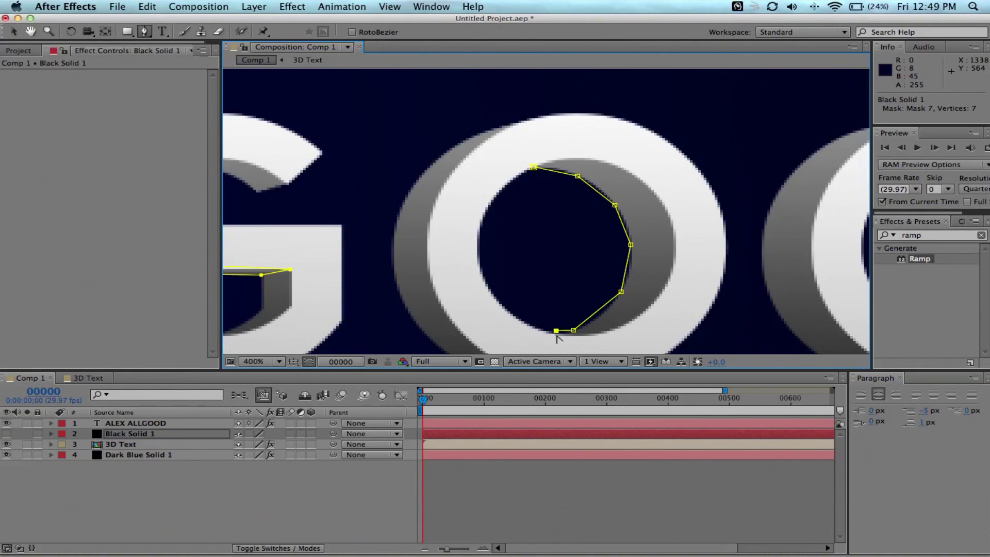
click(613, 341)
click(676, 307)
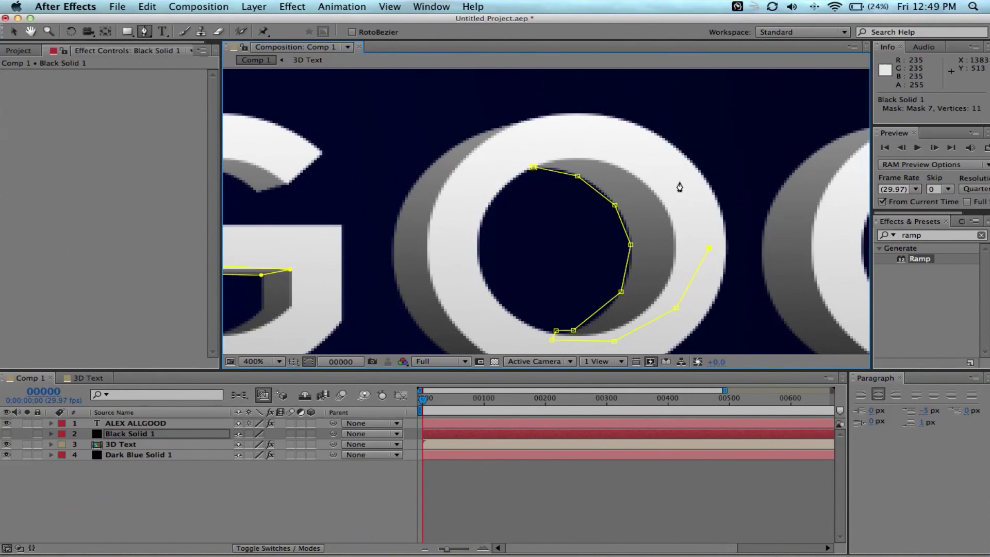
click(532, 169)
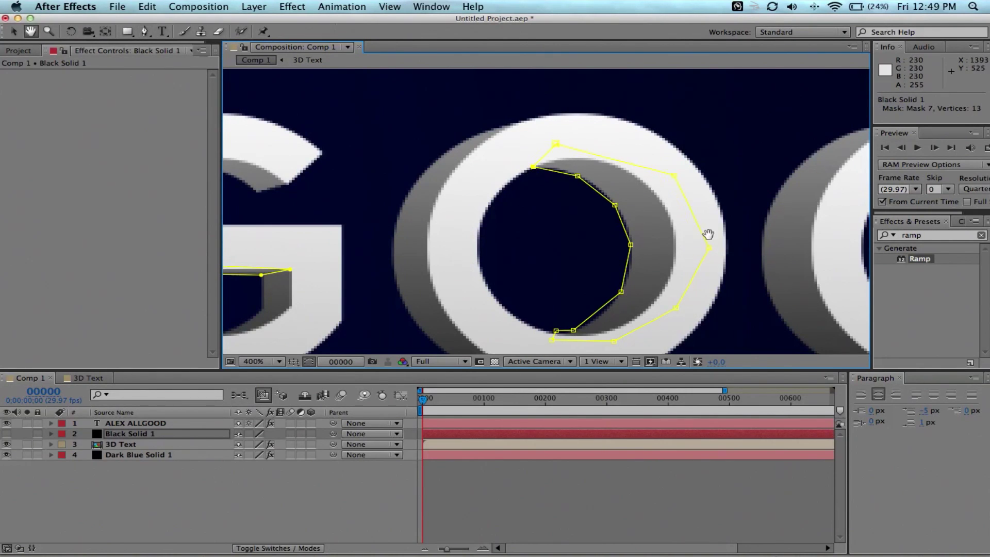
Mask the extrusion shading inside the second O with a closed curve.
drag(706, 232, 453, 181)
click(607, 131)
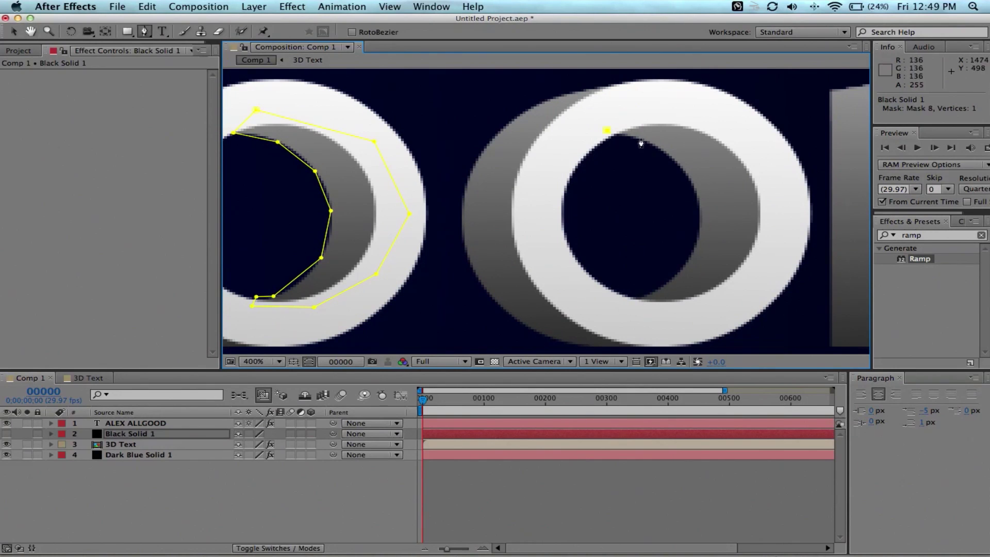
click(678, 165)
click(700, 214)
click(691, 253)
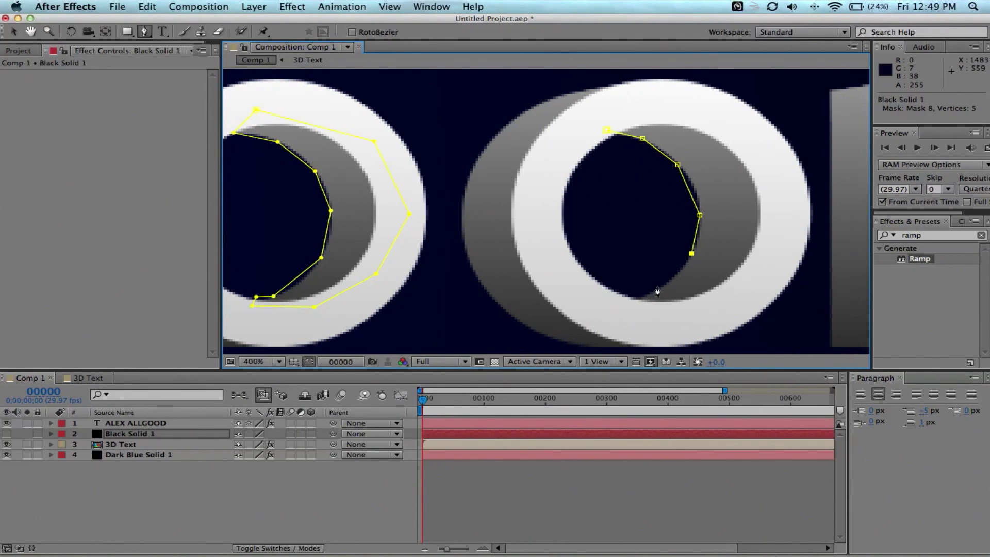
click(657, 289)
click(682, 320)
click(761, 276)
click(782, 213)
click(764, 157)
click(696, 116)
click(628, 113)
click(608, 131)
Start the D's mask, tracing down its inner edge with a curved point.
drag(725, 219, 404, 181)
click(625, 101)
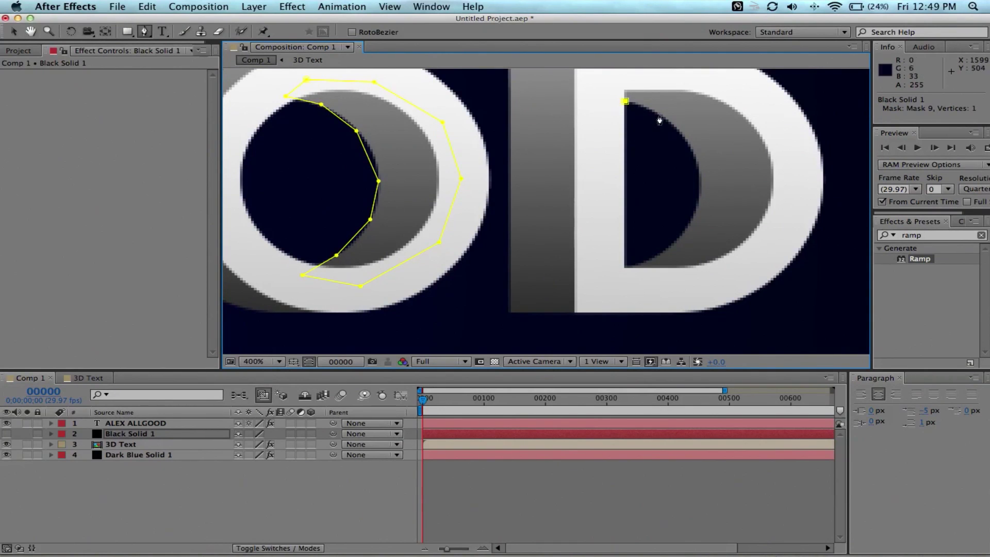
click(659, 115)
click(685, 139)
drag(698, 171, 705, 181)
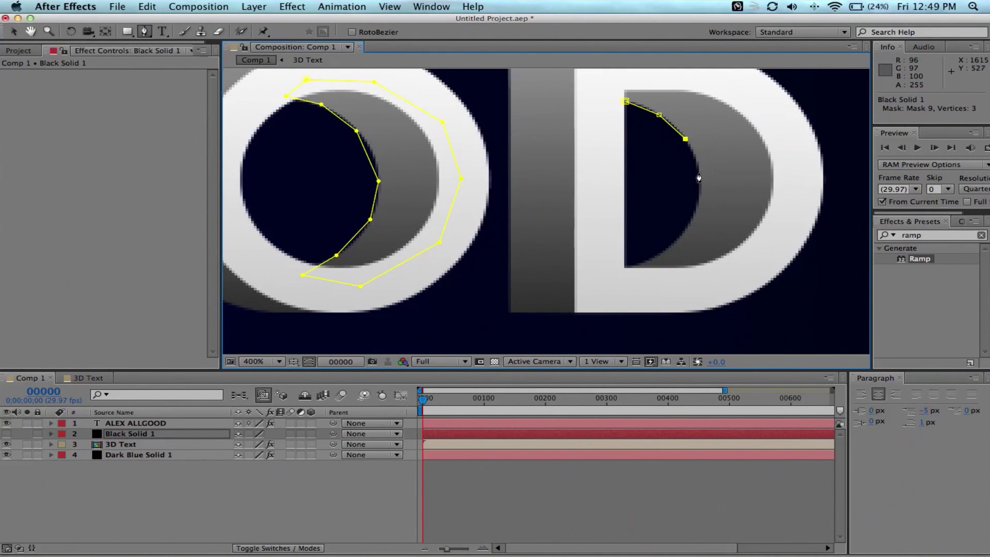
click(693, 213)
click(666, 249)
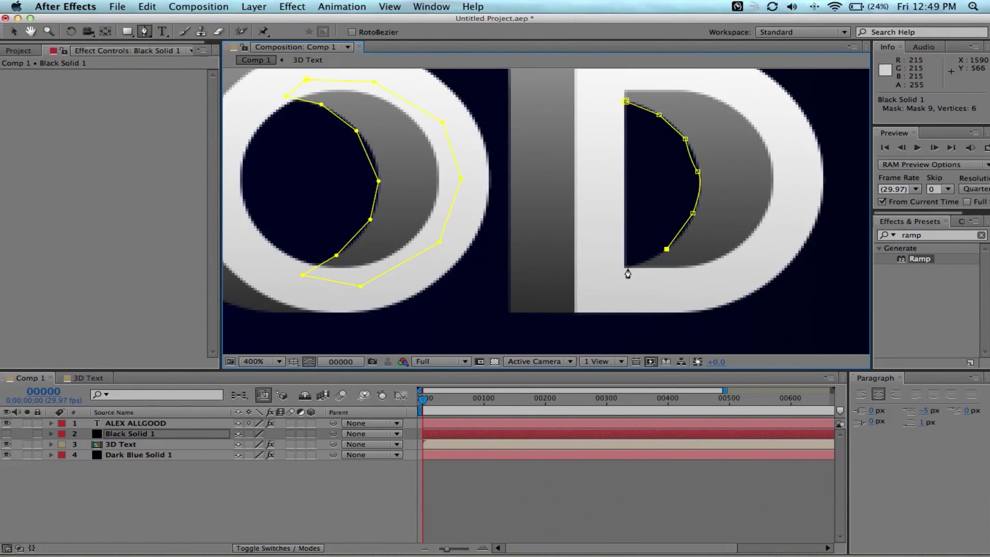
click(623, 268)
Close the D's 14-point mask along its outer shading and zoom out to 50%.
click(663, 288)
click(745, 269)
click(784, 215)
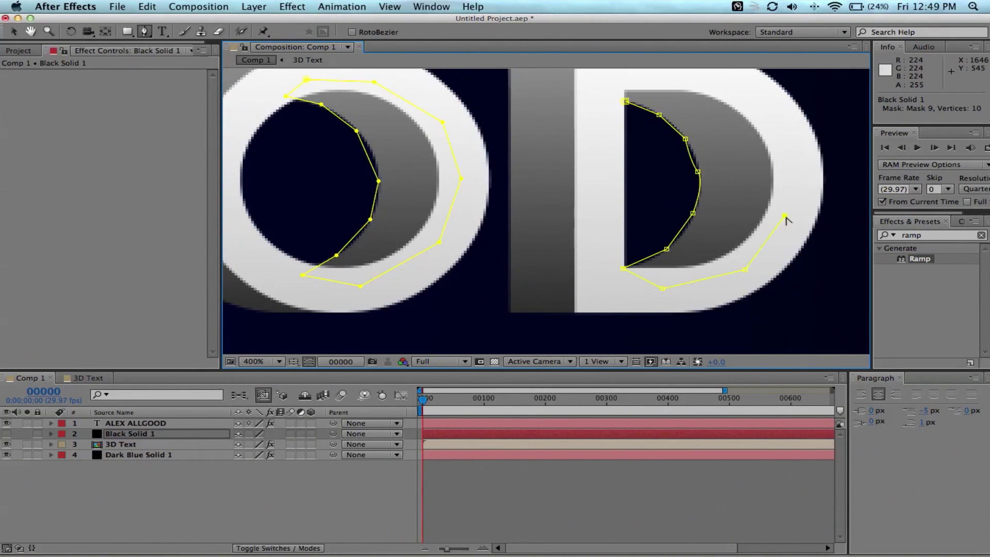
click(777, 124)
click(676, 78)
click(610, 77)
click(609, 95)
click(627, 103)
scroll(570, 161, down, 5)
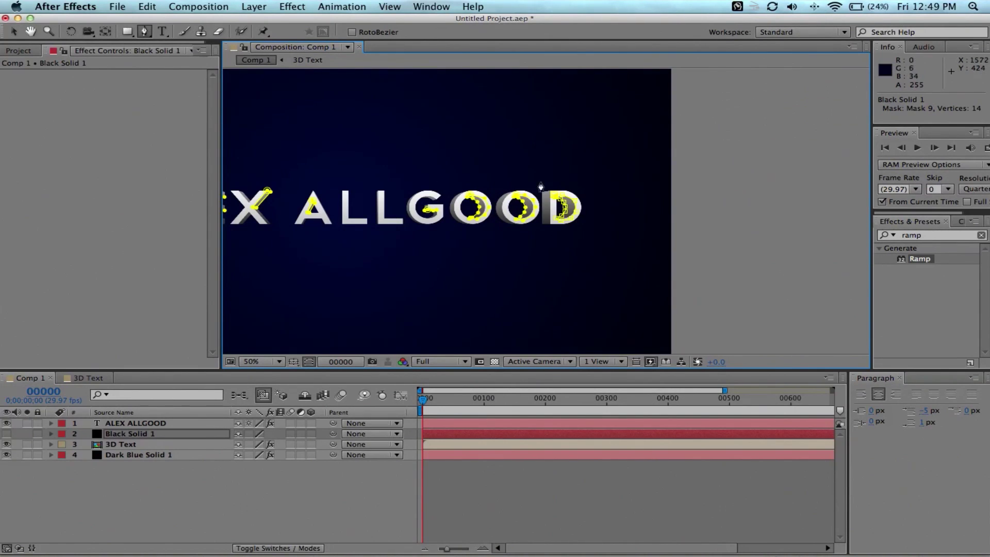
Center the title, make Black Solid 1 visible and hide the mask outlines.
key(space)
drag(587, 214, 731, 217)
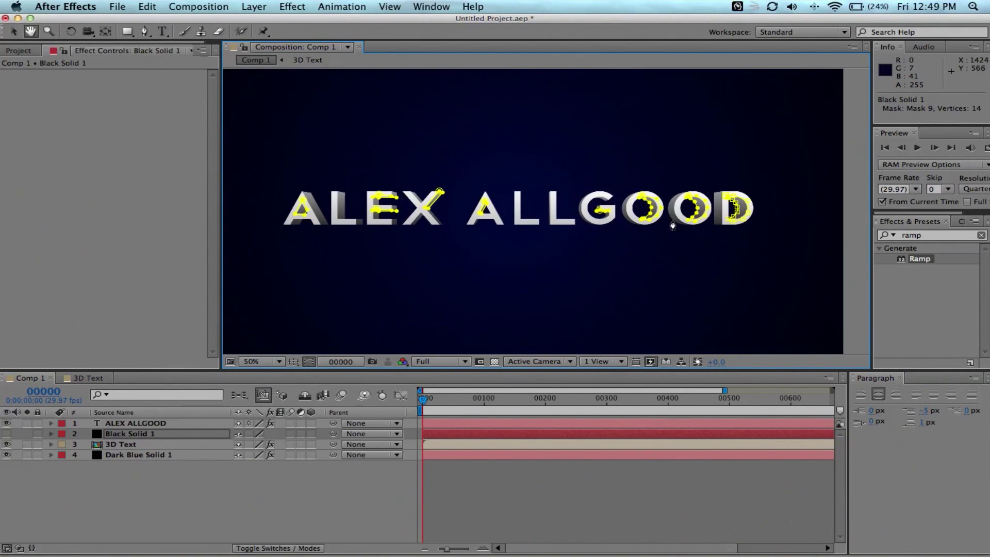
click(7, 434)
click(309, 361)
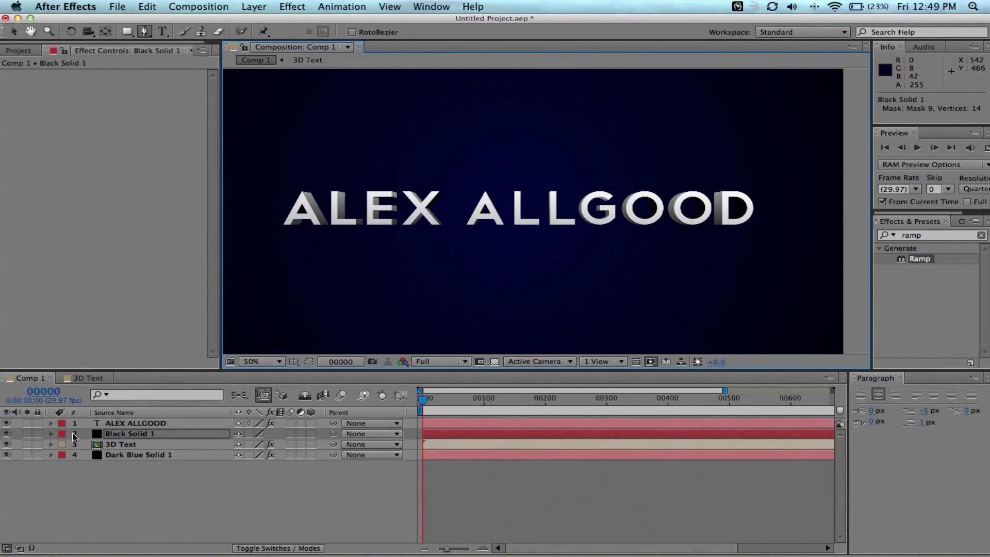
Lower Black Solid 1's opacity to 30%.
click(156, 434)
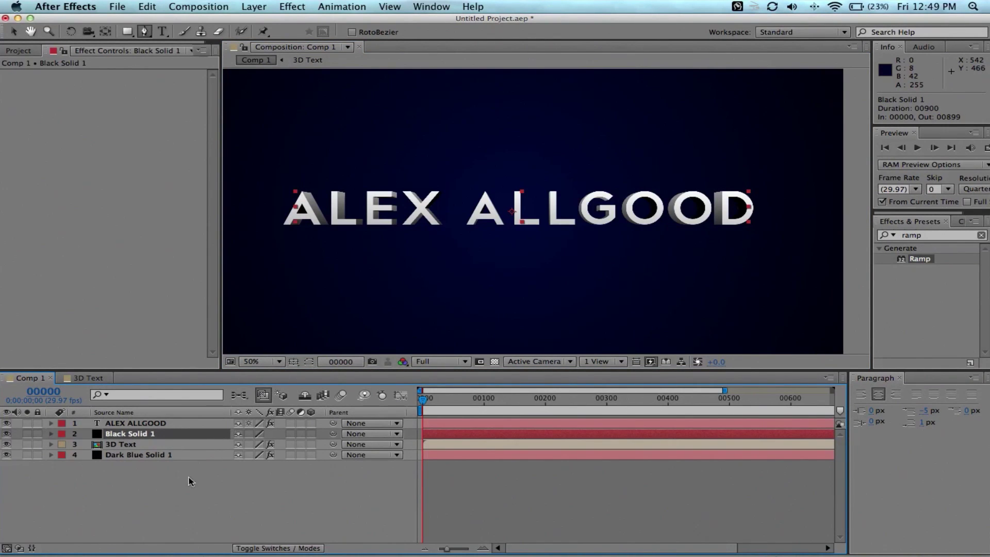
key(t)
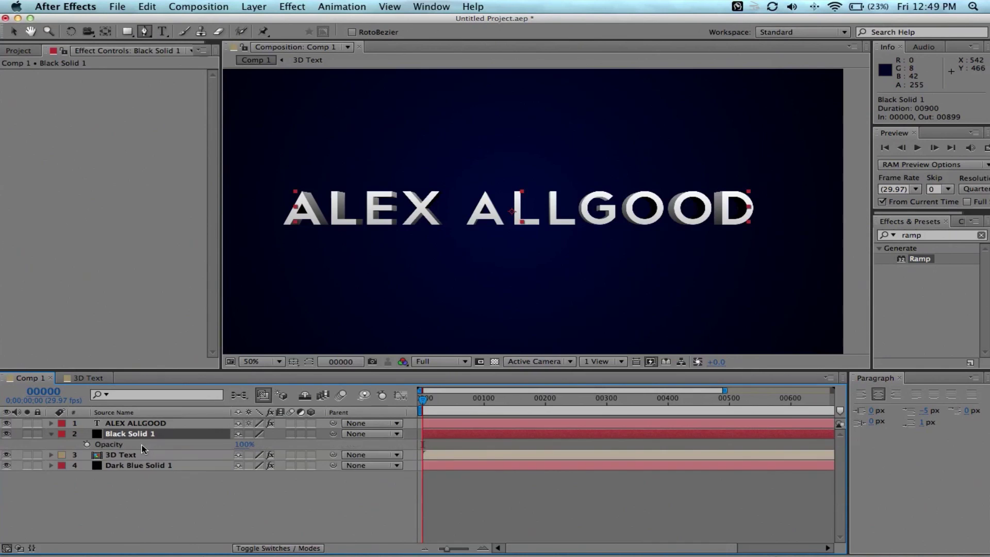
drag(249, 444, 163, 446)
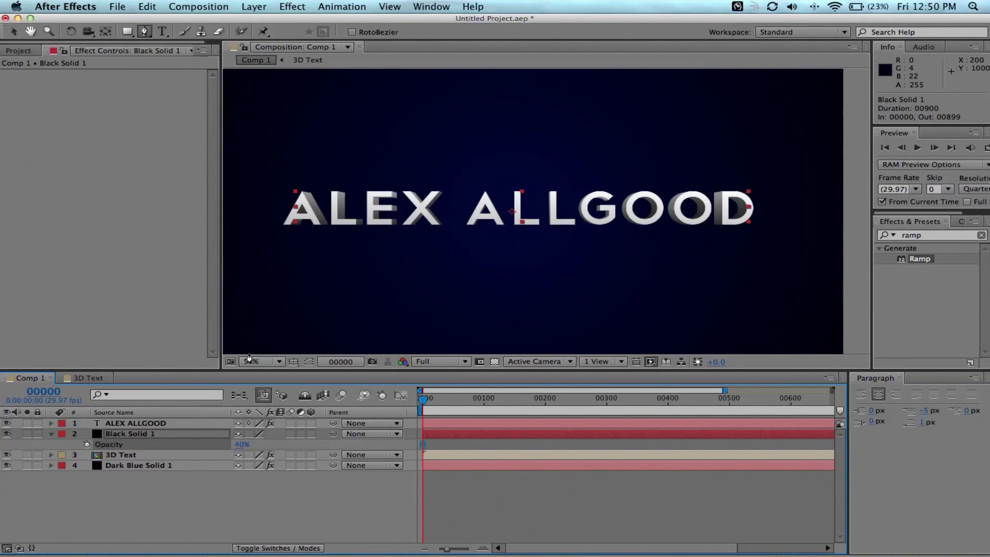
drag(242, 444, 224, 443)
click(13, 31)
Select the 3D Text layer and toggle Black Solid 1 off and on to compare the shading.
click(652, 183)
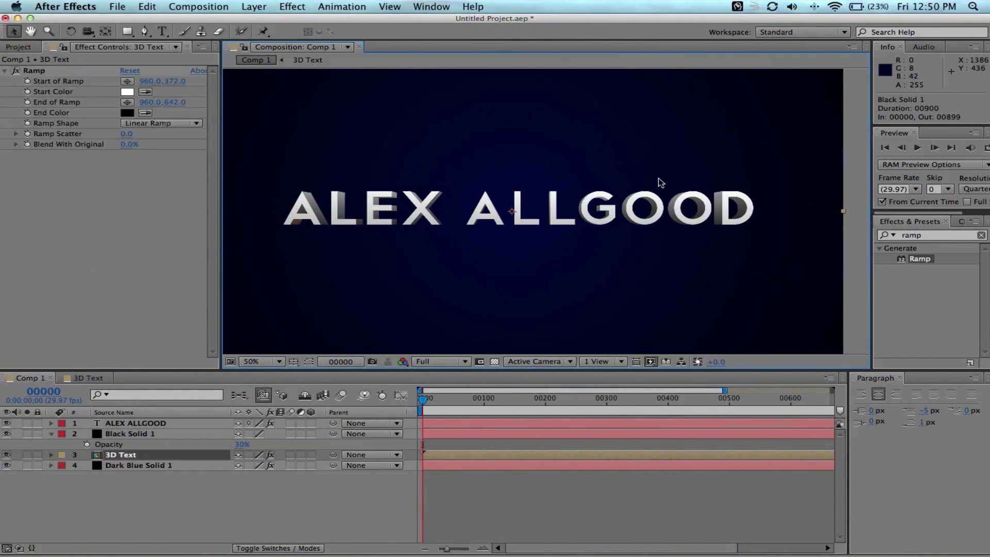
click(7, 434)
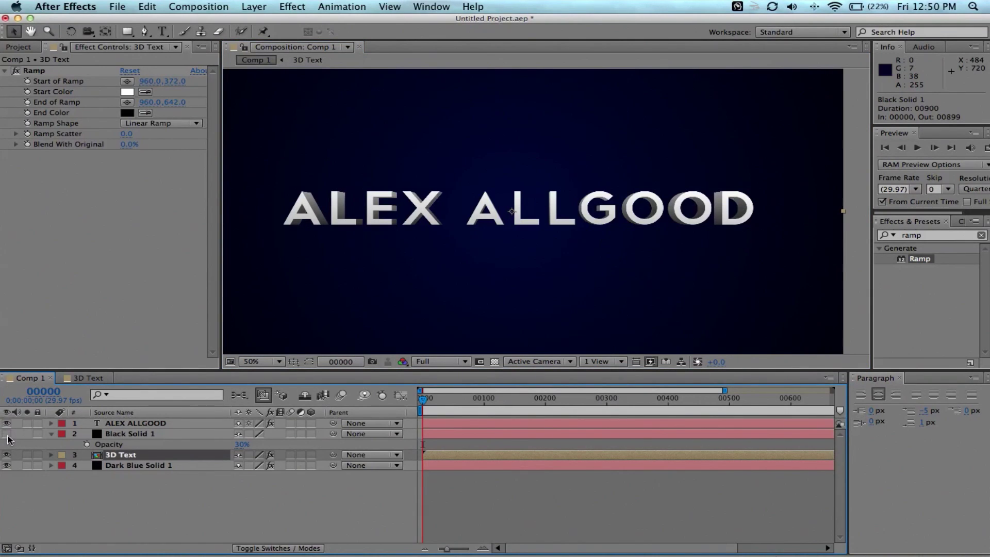
click(7, 434)
click(7, 434)
click(7, 434)
Apply the Drop Shadow effect from Effects & Presets to the 3D Text layer.
key(h)
drag(508, 232, 562, 264)
key(v)
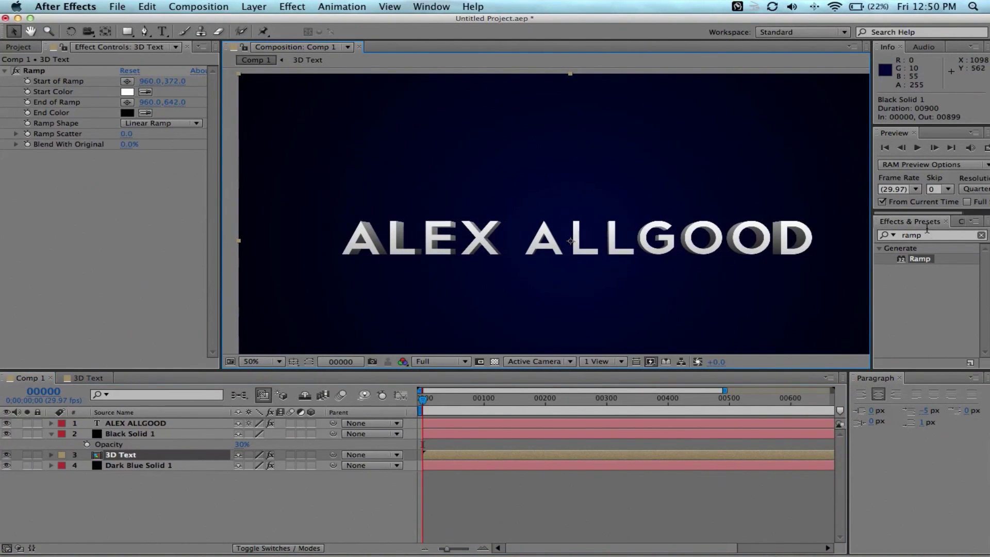
click(919, 234)
text(drop sah)
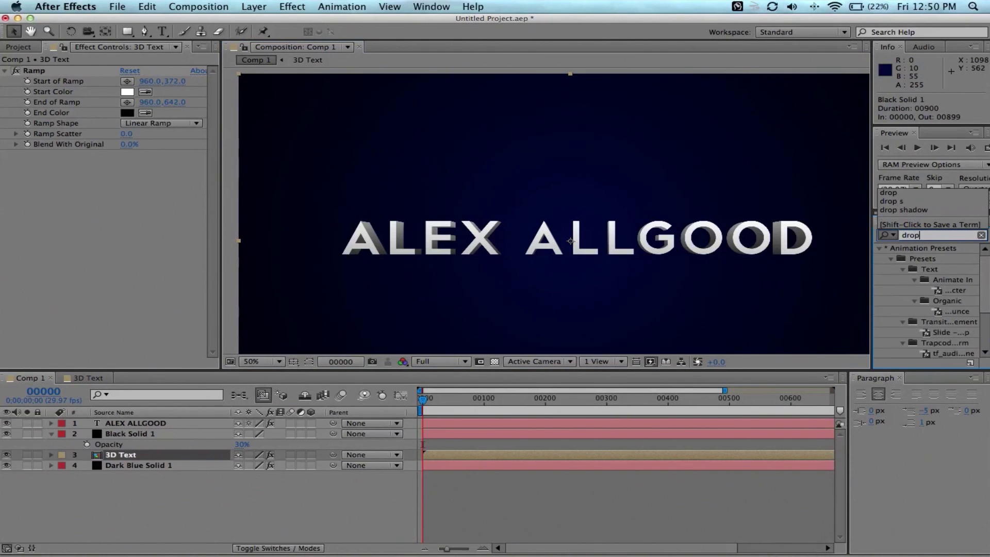
key(BackSpace)
key(BackSpace)
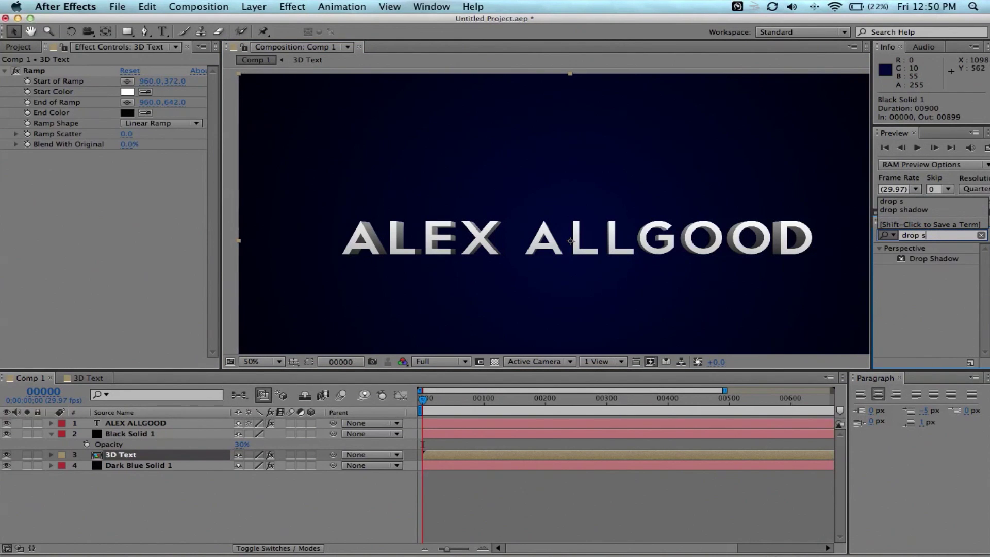
drag(921, 260, 139, 456)
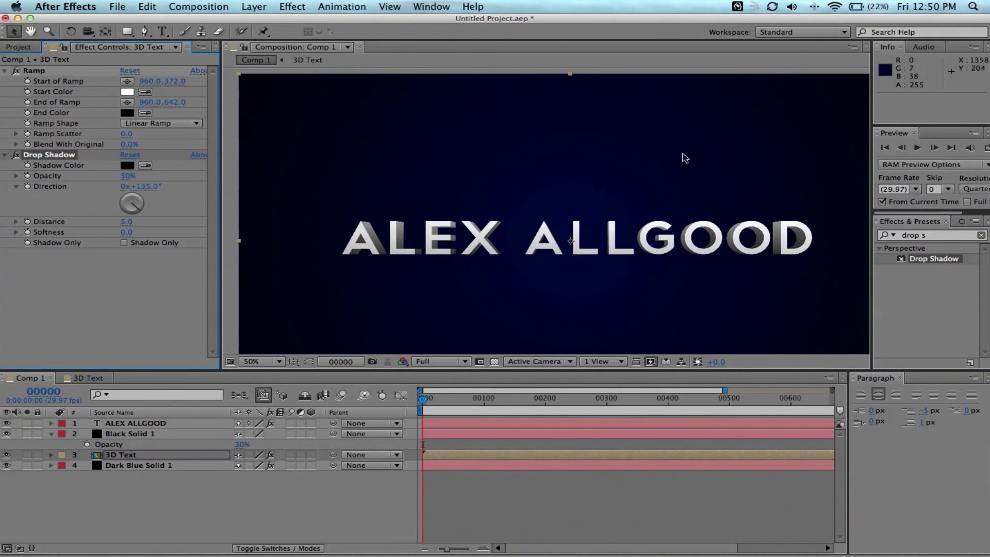
Zoom in on the AL letters and set Drop Shadow Distance to 3.0 and Softness to 65.0.
scroll(595, 239, up, 4)
key(h)
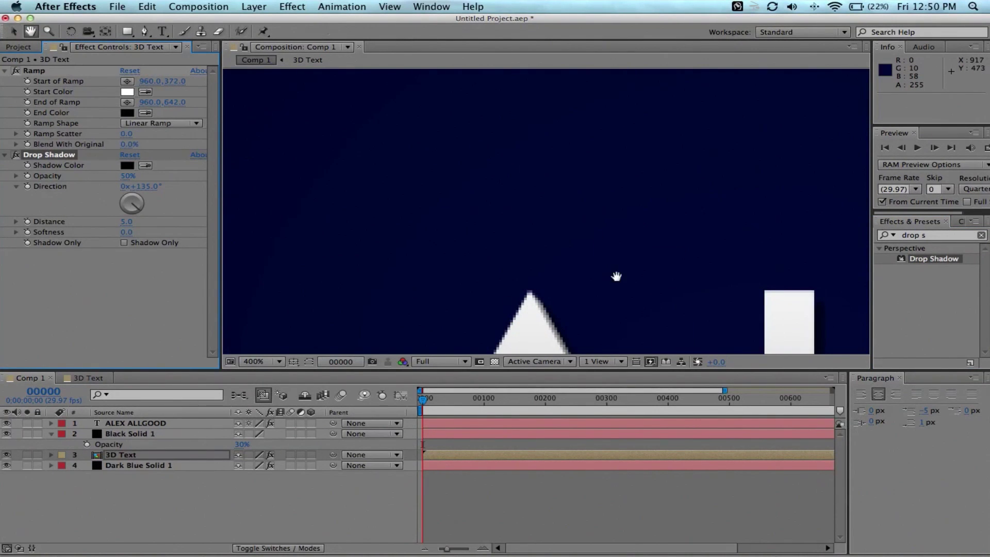
scroll(535, 264, up, 2)
drag(535, 265, 526, 146)
key(v)
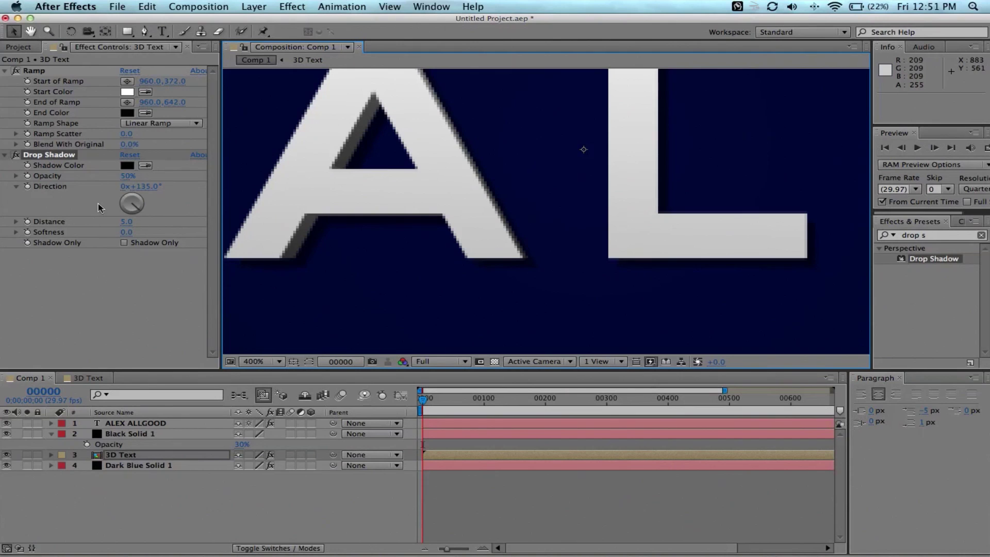
drag(125, 222, 168, 233)
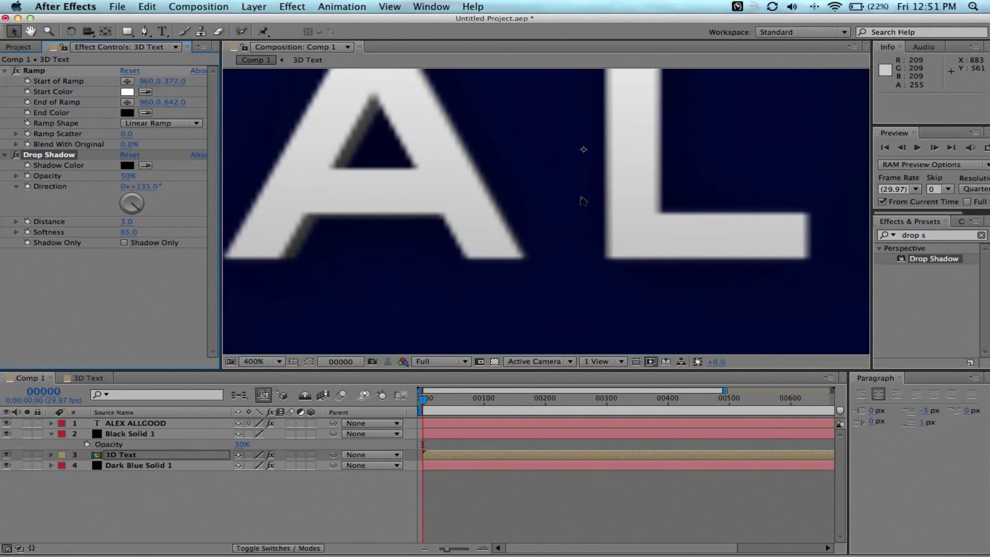
scroll(519, 194, down, 6)
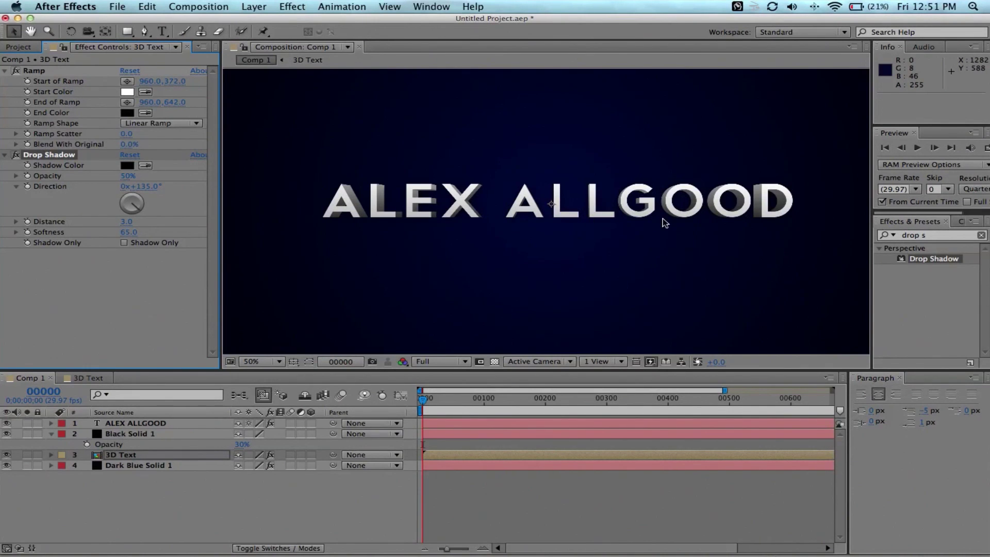
key(h)
drag(616, 240, 625, 258)
key(v)
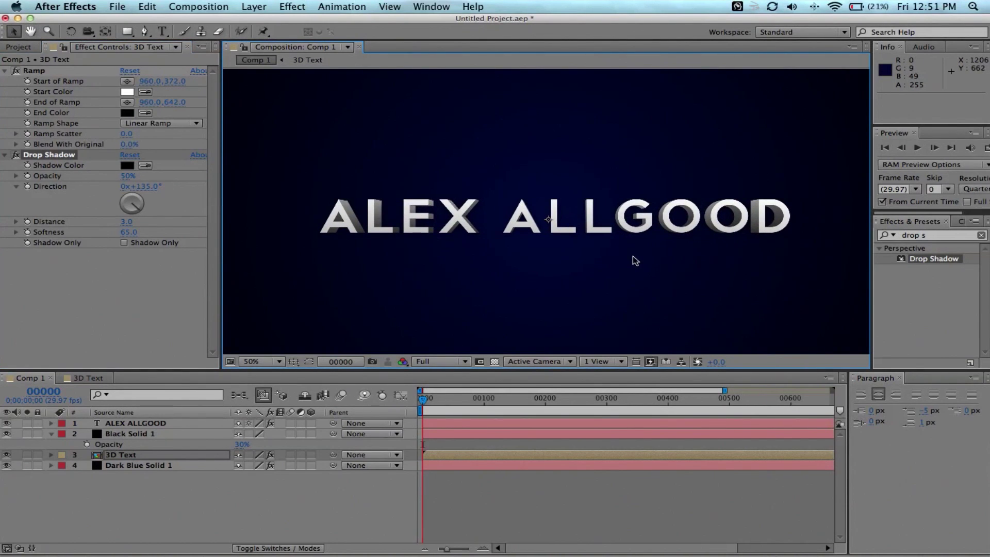
scroll(633, 256, down, 3)
scroll(636, 259, up, 3)
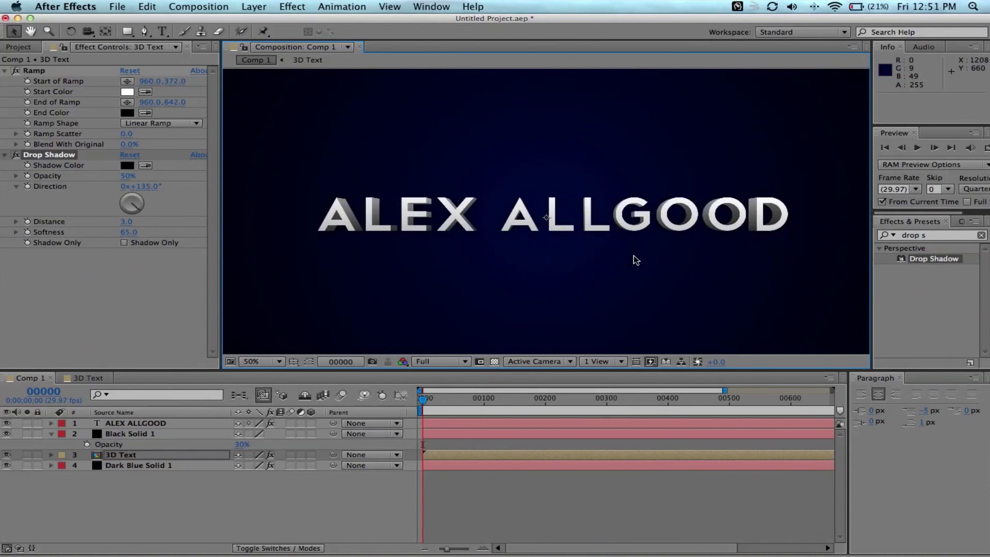